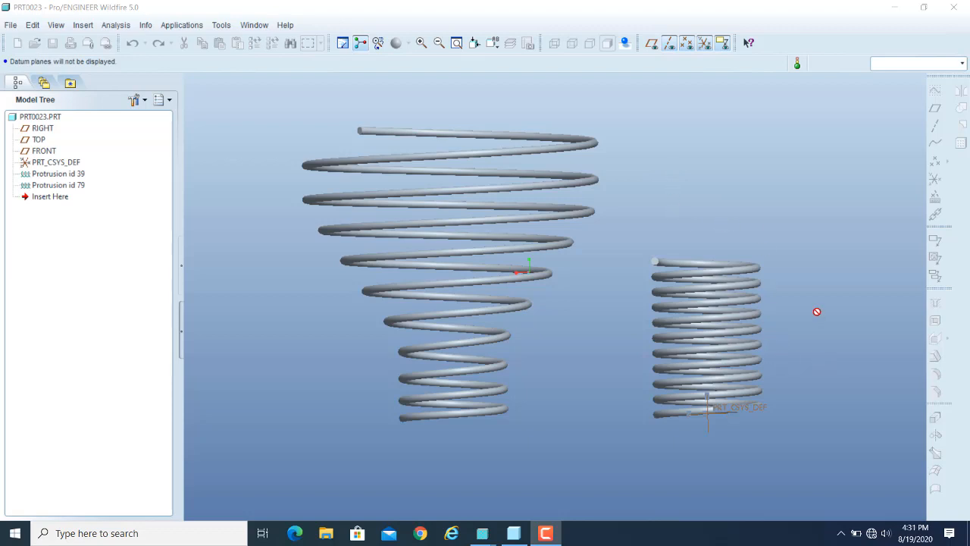
Examine the coils, wire cross-section and overall shape of the conical and cylindrical springs in PRT0023
{"action": "scroll", "coordinate": [823, 319], "scroll_direction": "down", "scroll_amount": 2}
{"action": "scroll", "coordinate": [823, 320], "scroll_direction": "down", "scroll_amount": 1}
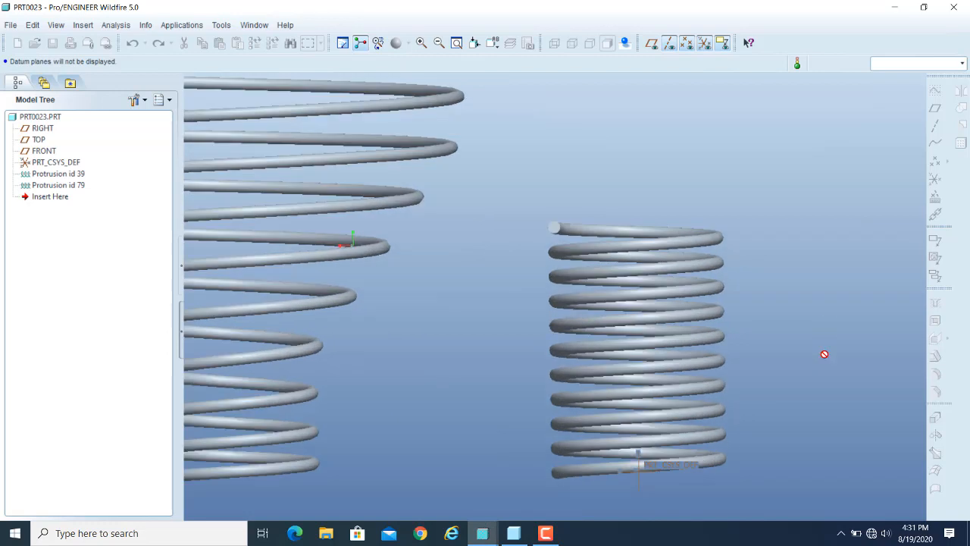
{"action": "scroll", "coordinate": [716, 523], "scroll_direction": "down", "scroll_amount": 1}
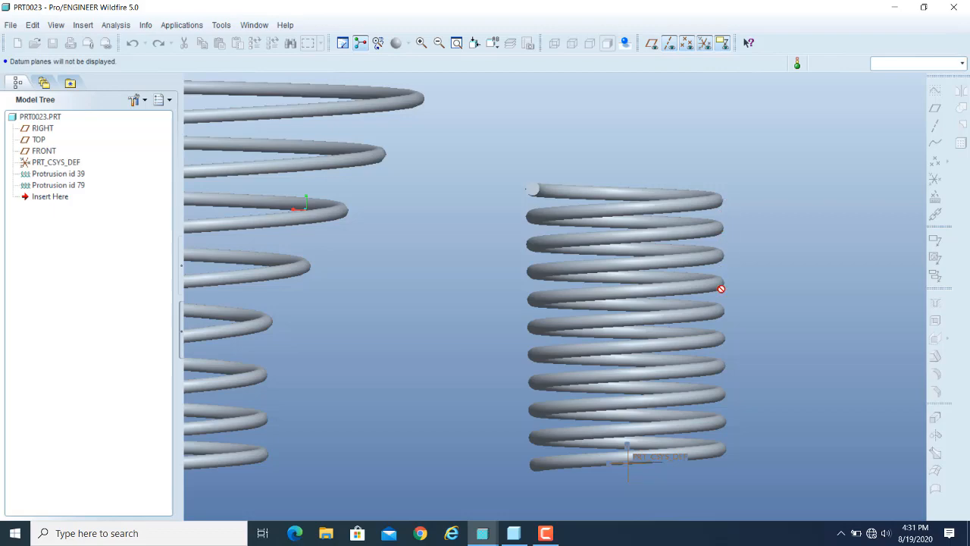
{"action": "scroll", "coordinate": [917, 360], "scroll_direction": "up", "scroll_amount": 4}
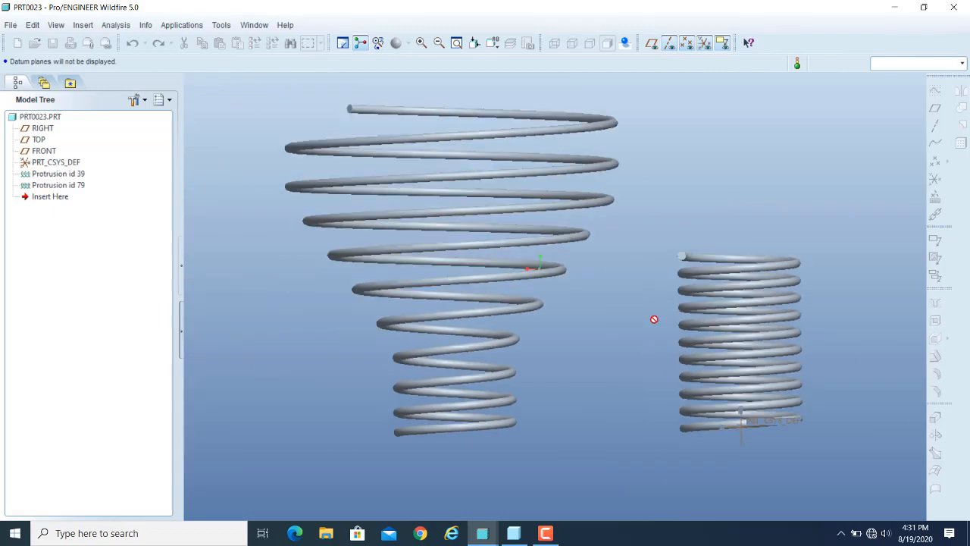
{"action": "scroll", "coordinate": [642, 320], "scroll_direction": "down", "scroll_amount": 1}
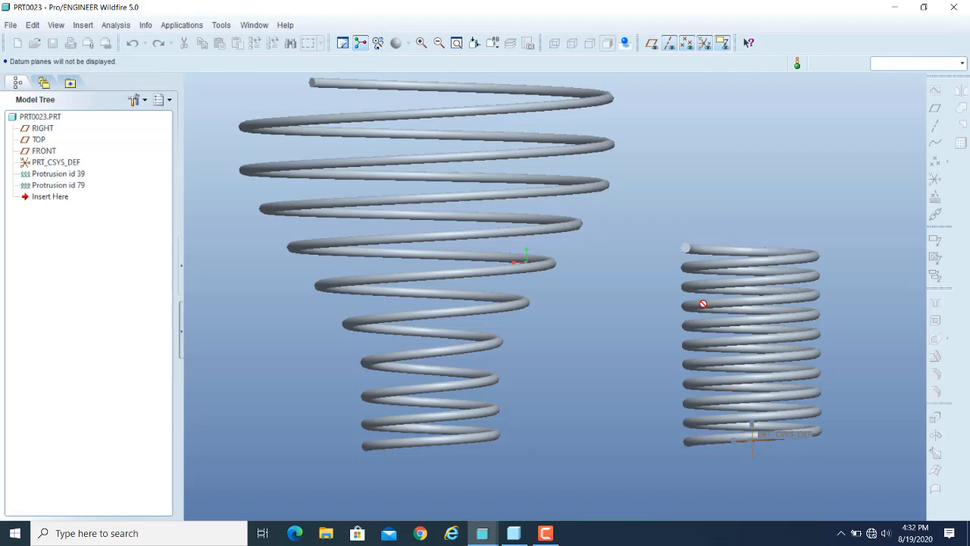
{"action": "scroll", "coordinate": [696, 257], "scroll_direction": "up", "scroll_amount": 8}
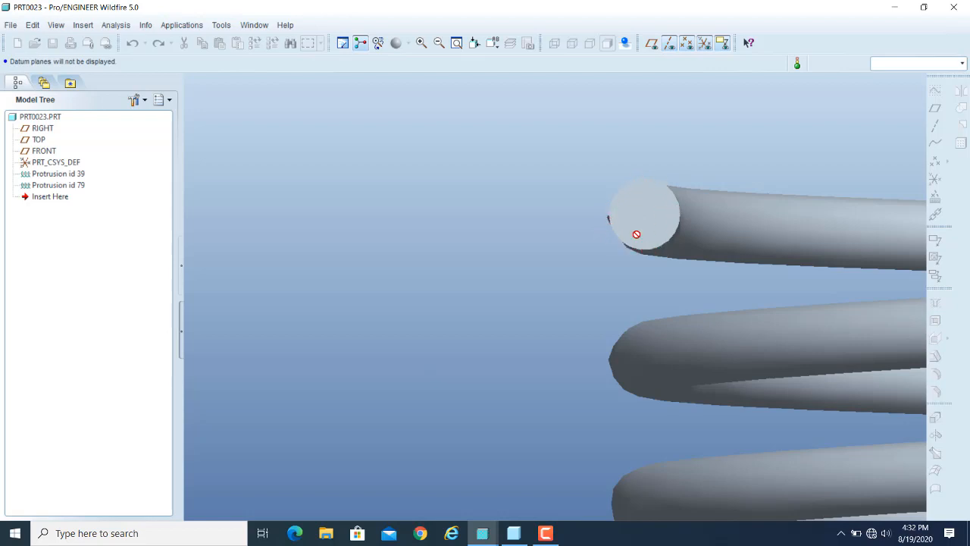
{"action": "scroll", "coordinate": [635, 232], "scroll_direction": "down", "scroll_amount": 8}
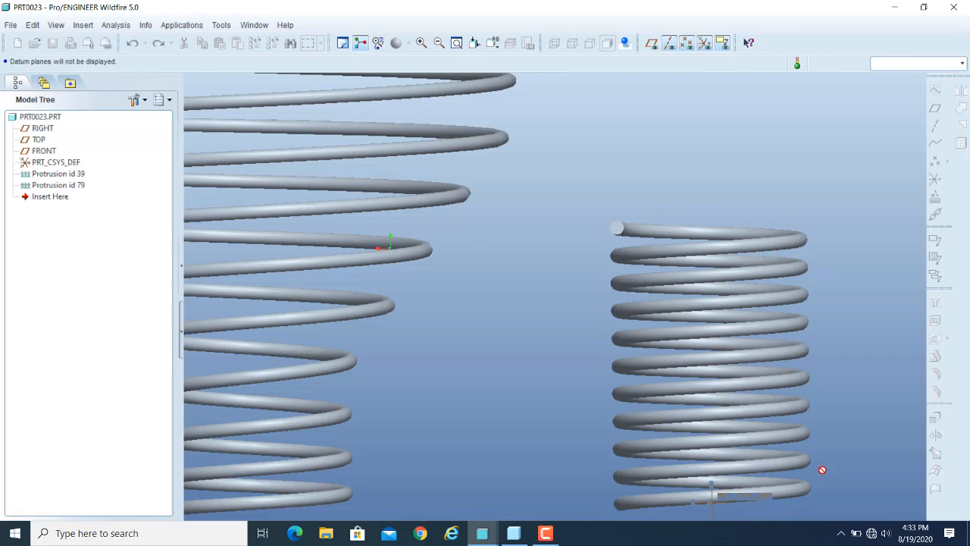
{"action": "scroll", "coordinate": [847, 449], "scroll_direction": "up", "scroll_amount": 2}
{"action": "scroll", "coordinate": [830, 482], "scroll_direction": "down", "scroll_amount": 2}
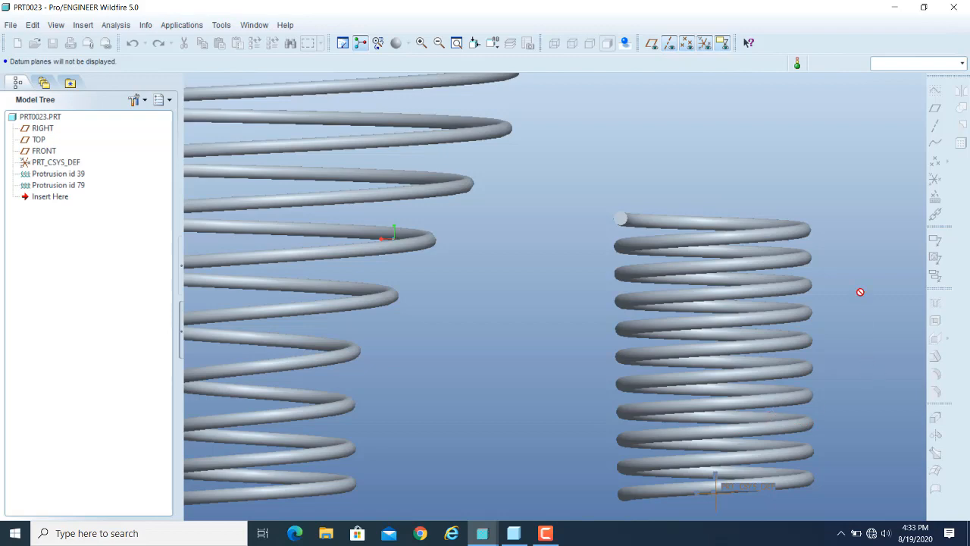
{"action": "scroll", "coordinate": [860, 292], "scroll_direction": "up", "scroll_amount": 2}
{"action": "scroll", "coordinate": [860, 292], "scroll_direction": "up", "scroll_amount": 2}
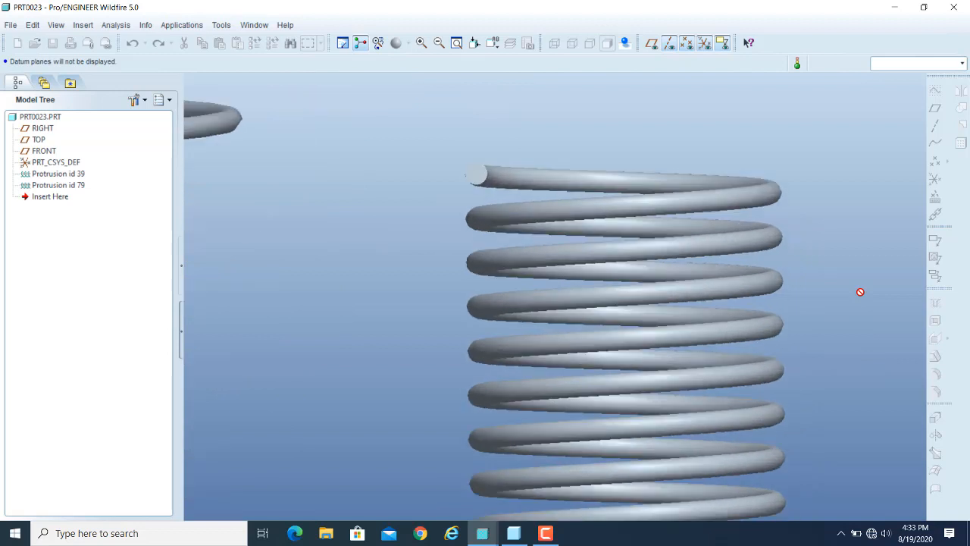
{"action": "scroll", "coordinate": [860, 292], "scroll_direction": "up", "scroll_amount": 1}
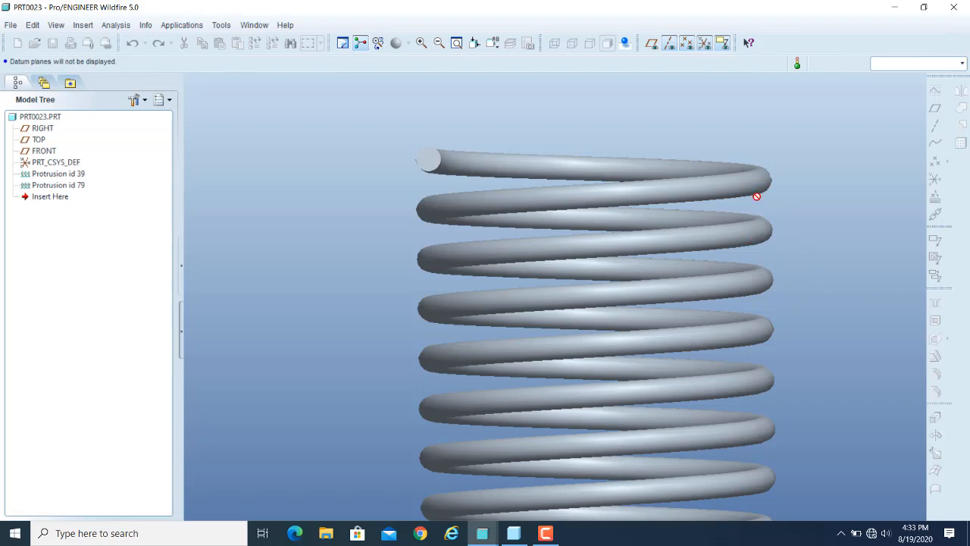
{"action": "middle_click_drag", "start_coordinate": [937, 275], "coordinate": [879, 269]}
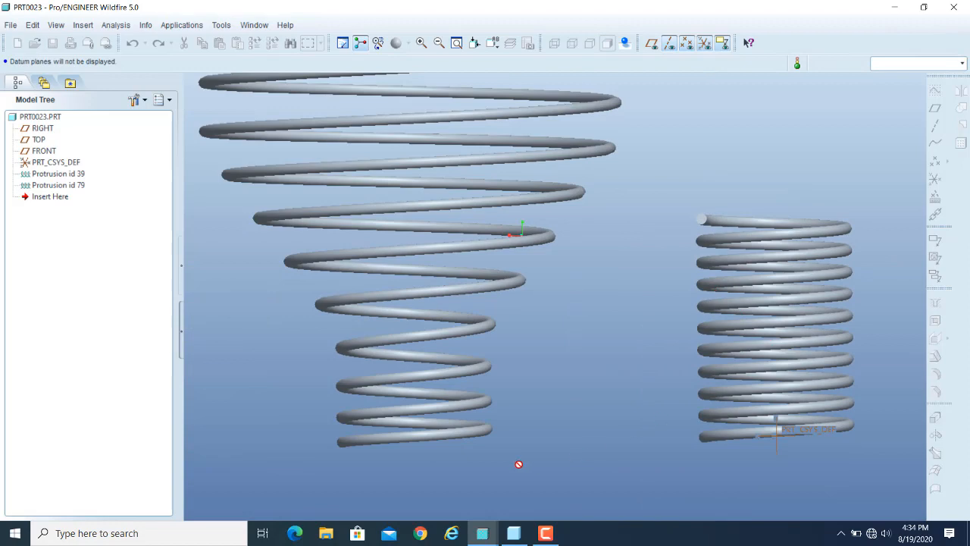
{"action": "scroll", "coordinate": [786, 404], "scroll_direction": "up", "scroll_amount": 3}
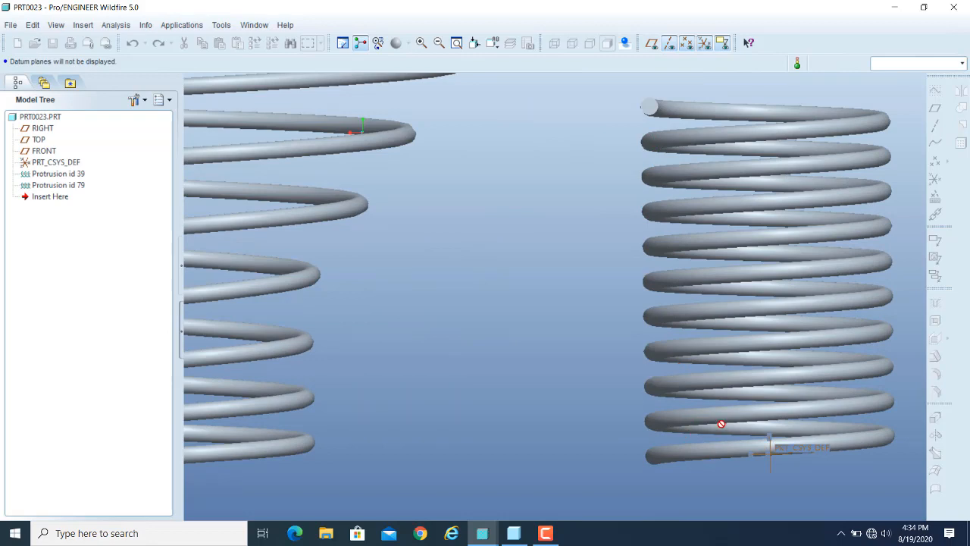
{"action": "scroll", "coordinate": [722, 424], "scroll_direction": "down", "scroll_amount": 3}
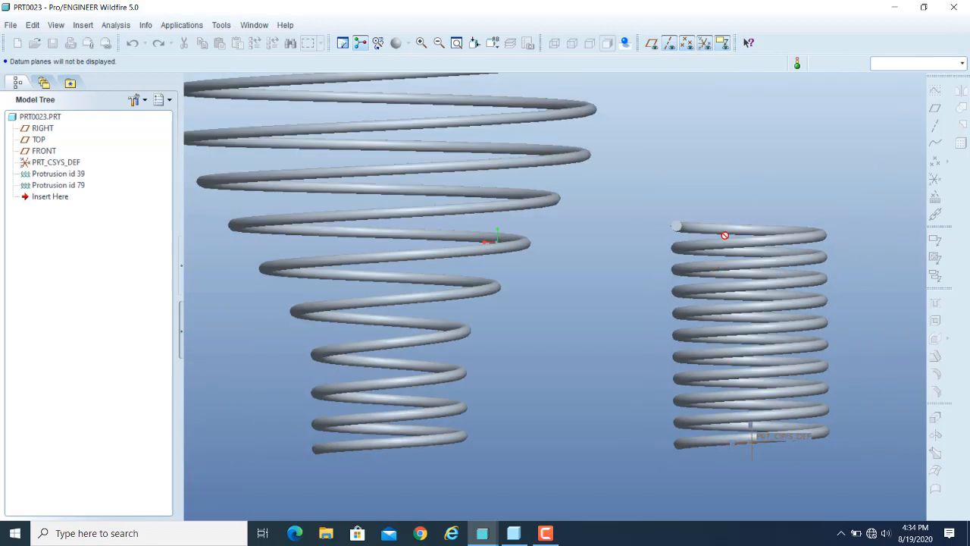
{"action": "scroll", "coordinate": [724, 235], "scroll_direction": "up", "scroll_amount": 4}
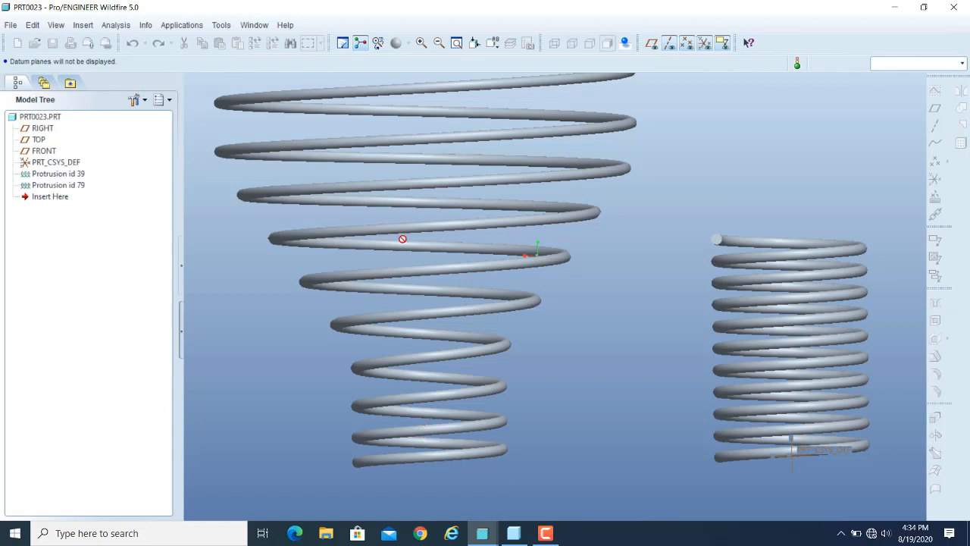
{"action": "middle_click_drag", "start_coordinate": [657, 216], "coordinate": [654, 220]}
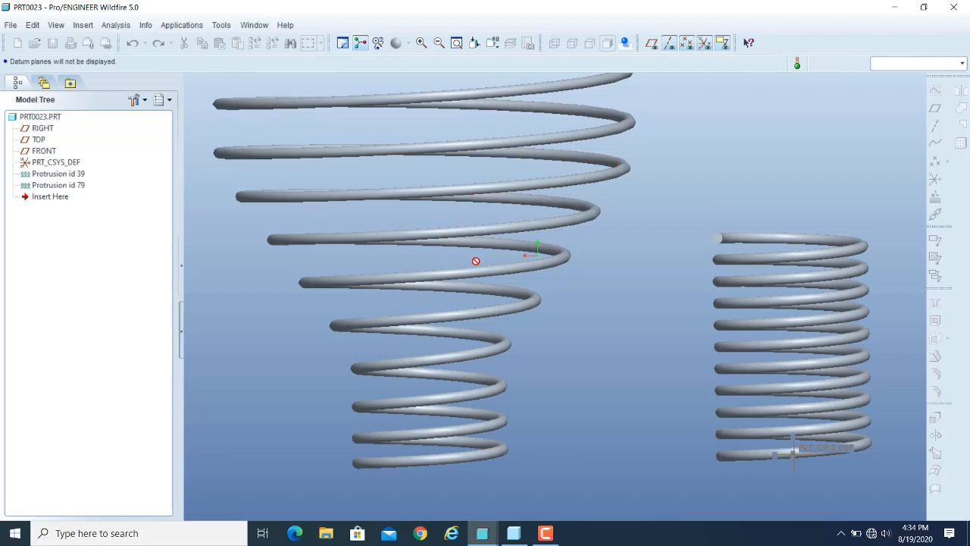
{"action": "scroll", "coordinate": [634, 265], "scroll_direction": "down", "scroll_amount": 2}
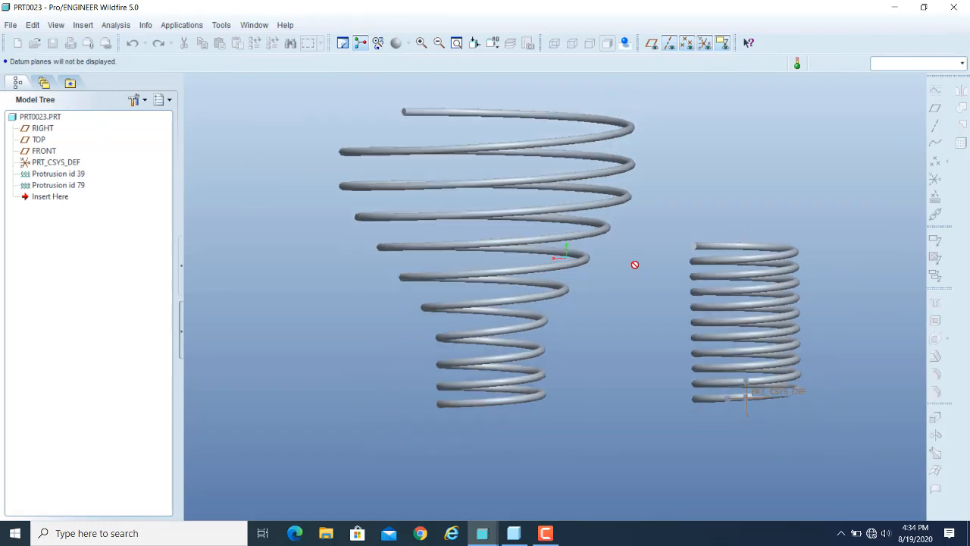
{"action": "scroll", "coordinate": [635, 265], "scroll_direction": "down", "scroll_amount": 1}
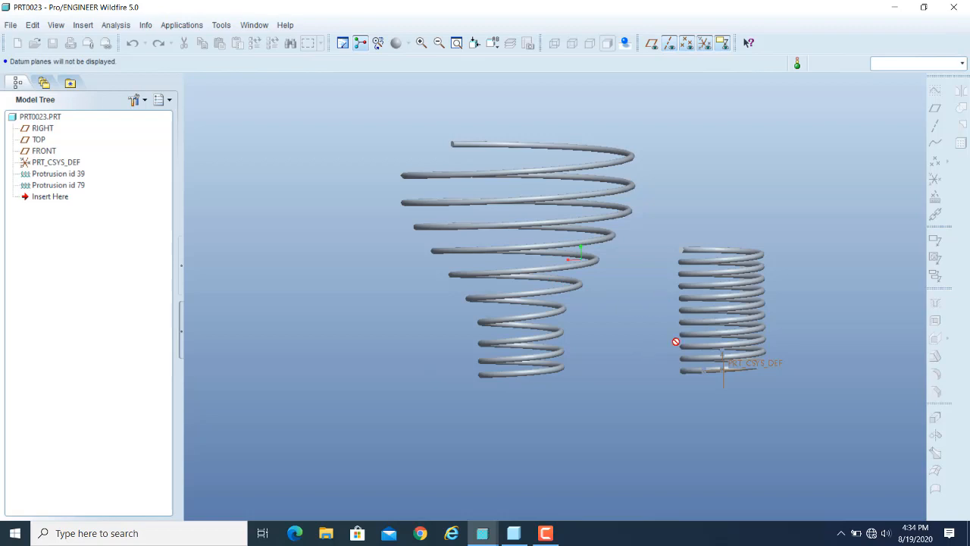
Switch to the empty PRT0024 part window and start a Helical Sweep protrusion, placing its dialogs beside the model
{"action": "mouse_move", "coordinate": [481, 540]}
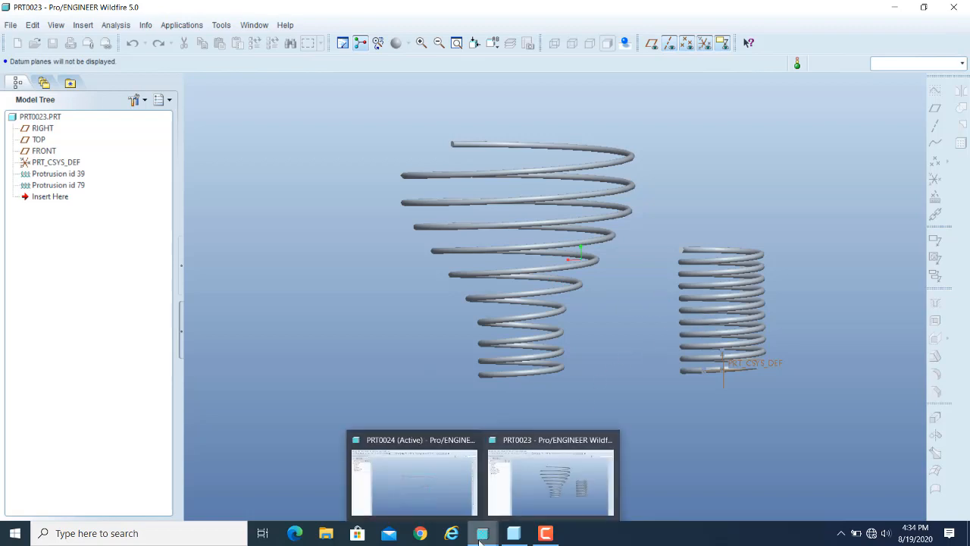
{"action": "left_click", "coordinate": [433, 500]}
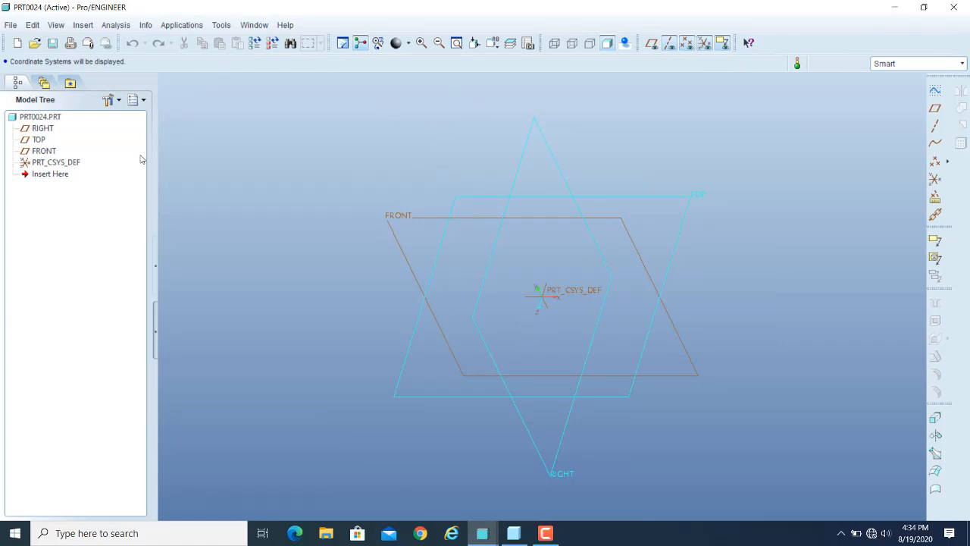
{"action": "left_click", "coordinate": [83, 27]}
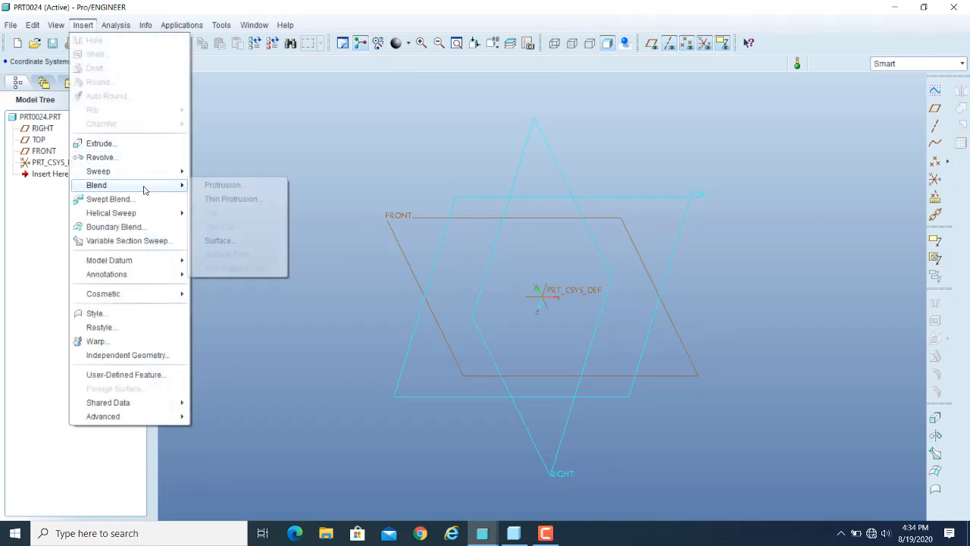
{"action": "mouse_move", "coordinate": [122, 206]}
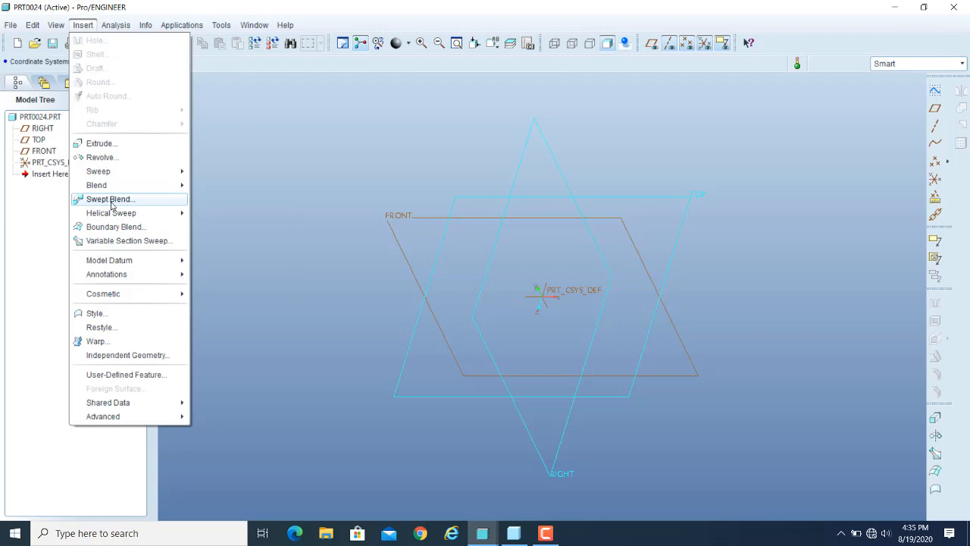
{"action": "mouse_move", "coordinate": [148, 217]}
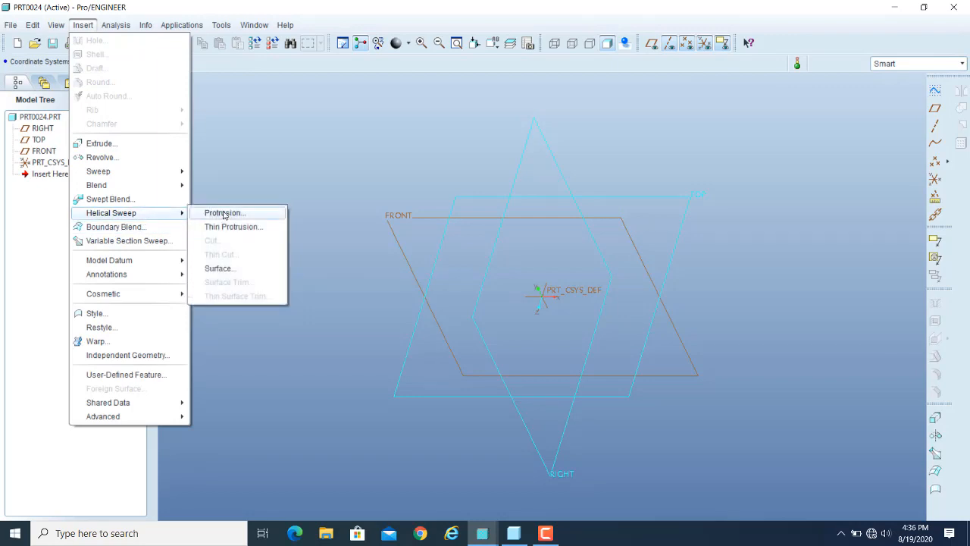
{"action": "left_click", "coordinate": [225, 214]}
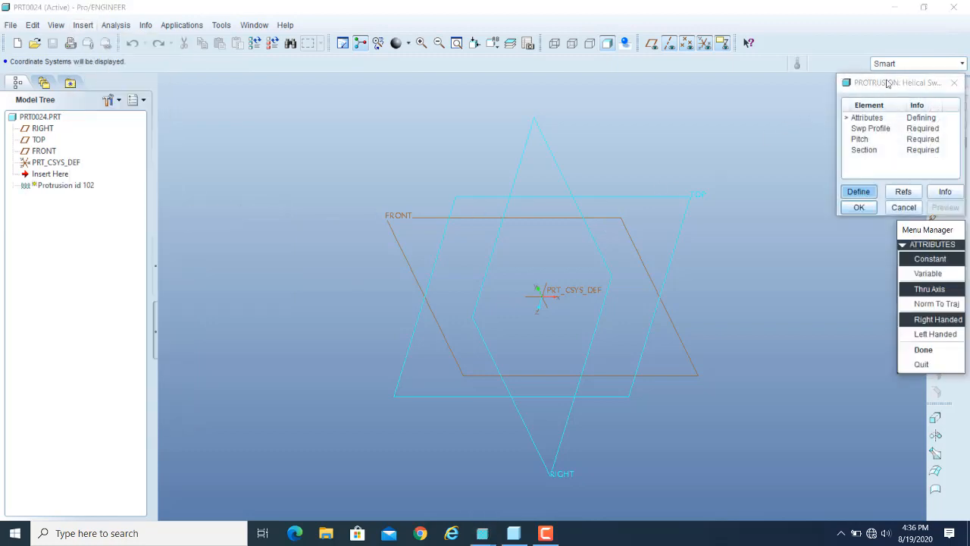
{"action": "left_click_drag", "start_coordinate": [894, 83], "coordinate": [216, 91]}
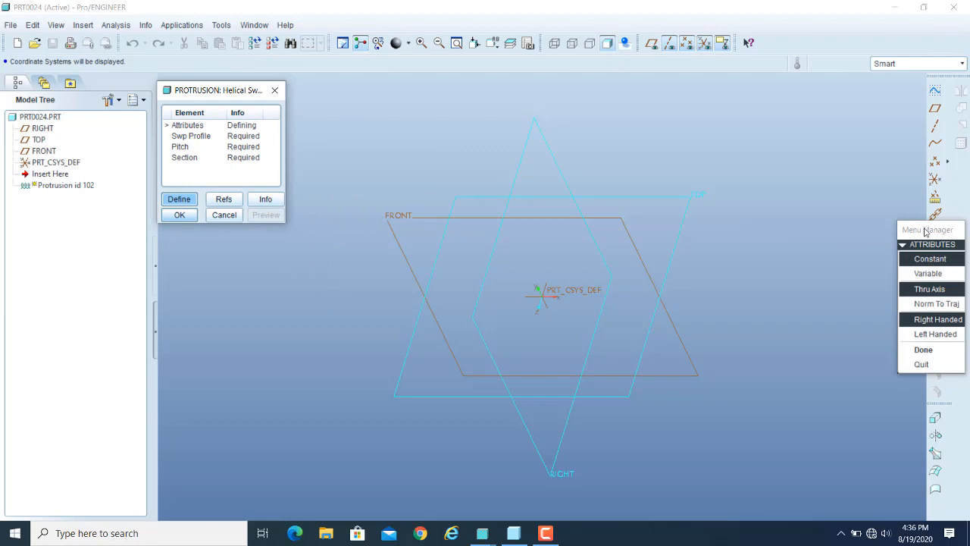
{"action": "left_click_drag", "start_coordinate": [924, 231], "coordinate": [316, 92]}
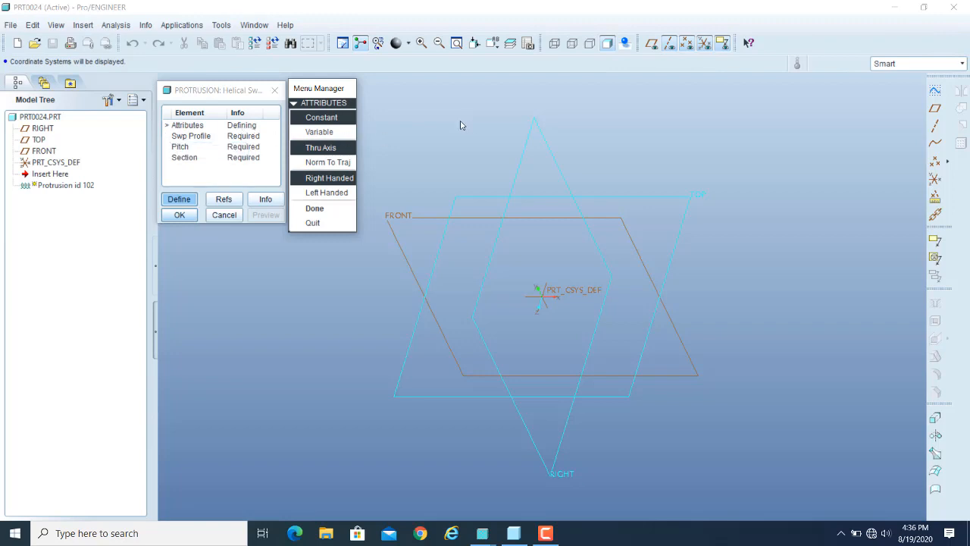
Define the helical sweep attributes as Constant pitch, Thru Axis and Right Handed
{"action": "left_click", "coordinate": [336, 134]}
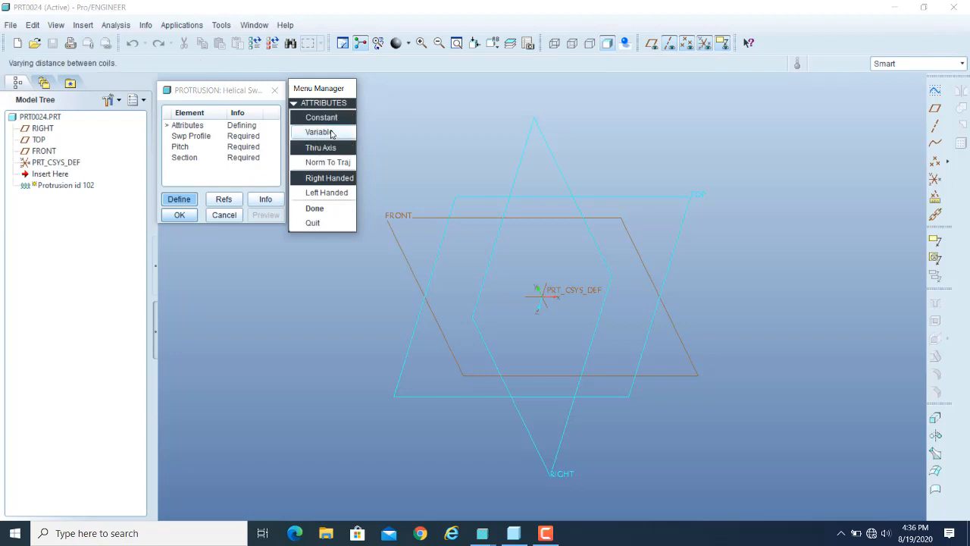
{"action": "left_click", "coordinate": [344, 117]}
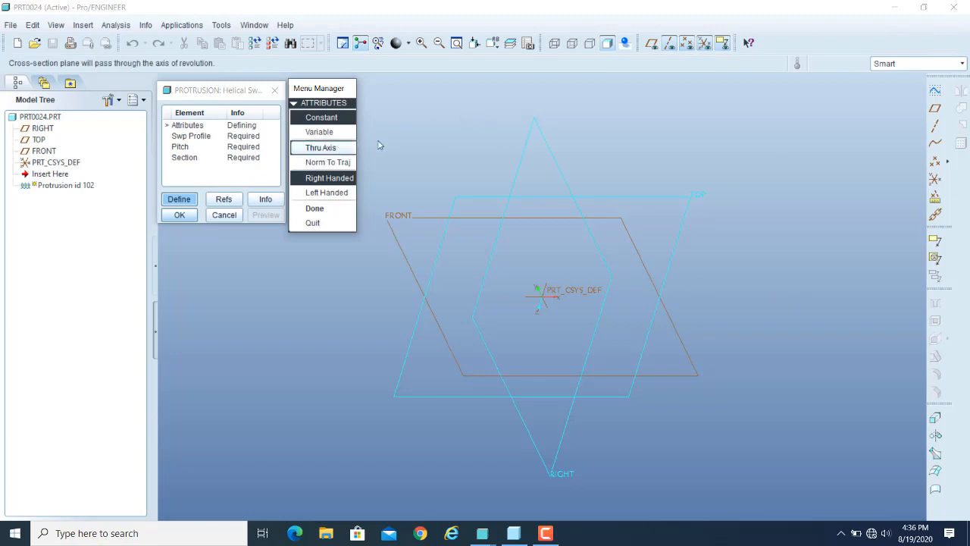
{"action": "left_click", "coordinate": [315, 149]}
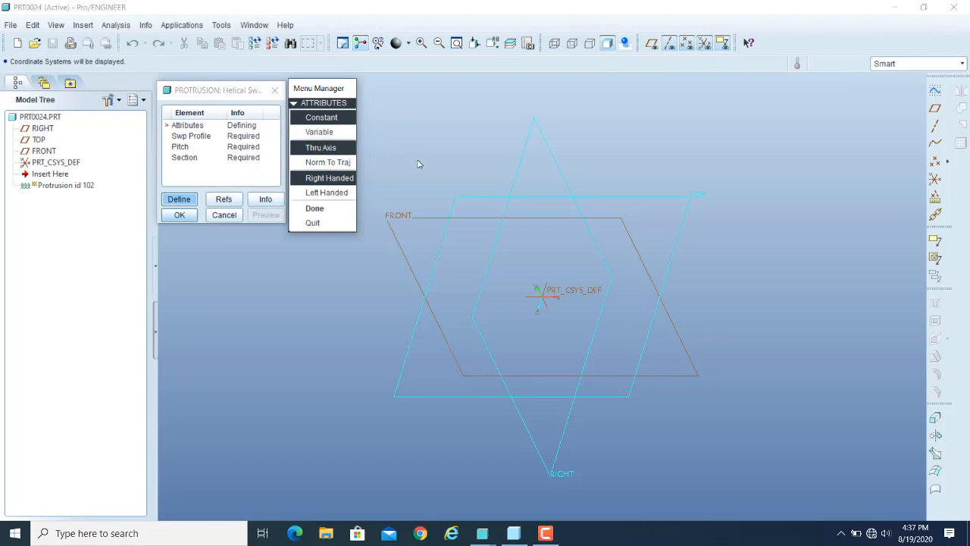
{"action": "left_click", "coordinate": [325, 182]}
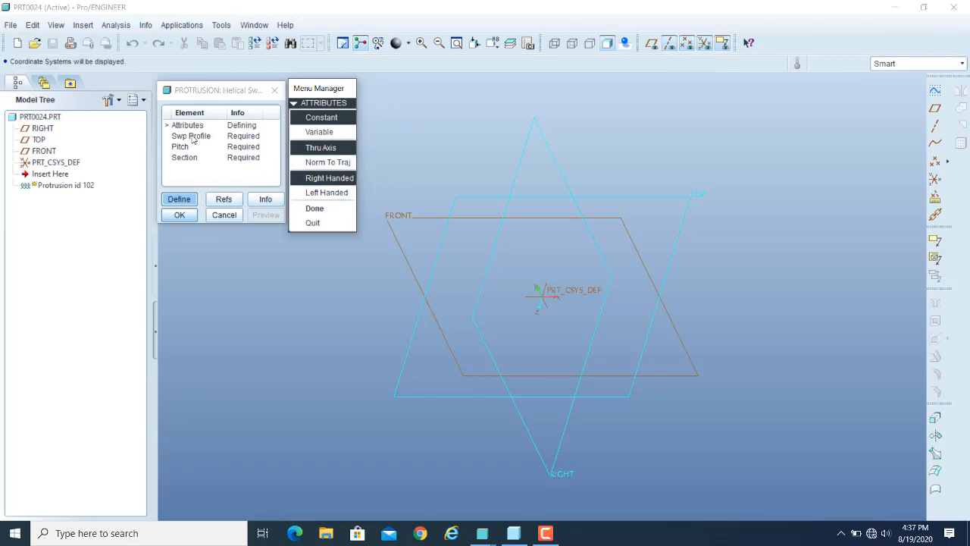
{"action": "left_click", "coordinate": [315, 209]}
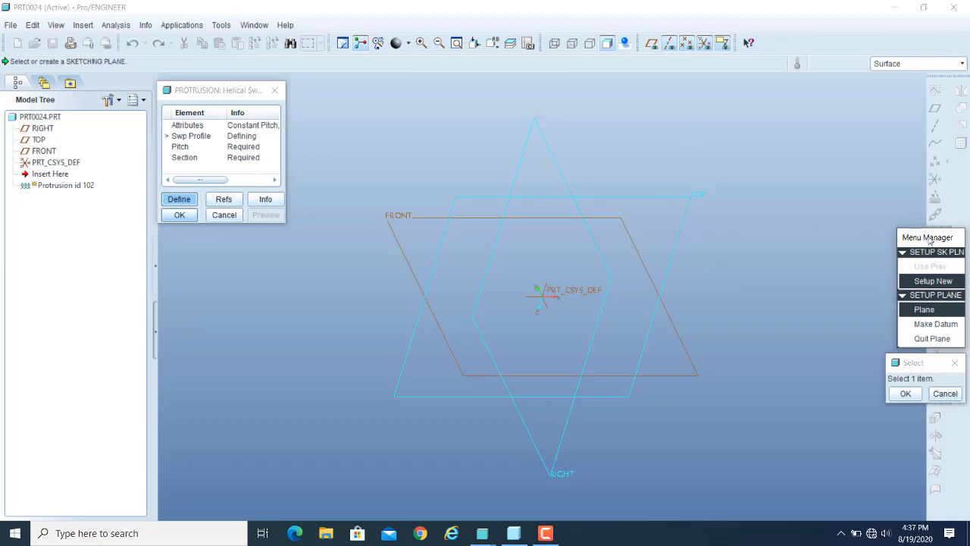
Try to pick the FRONT datum plane as the sketching plane for the sweep profile, moving the dialogs out of the way
{"action": "left_click_drag", "start_coordinate": [914, 232], "coordinate": [340, 104]}
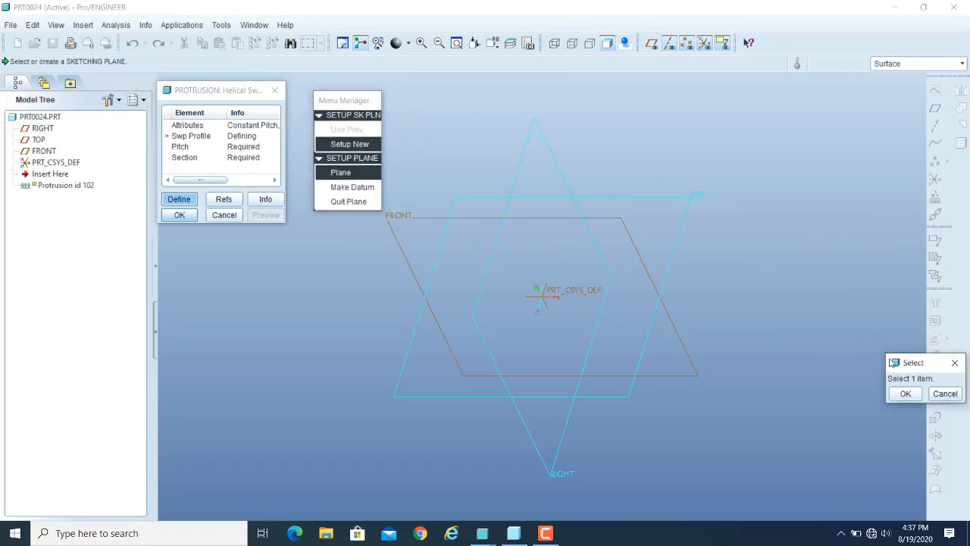
{"action": "left_click_drag", "start_coordinate": [929, 362], "coordinate": [314, 285]}
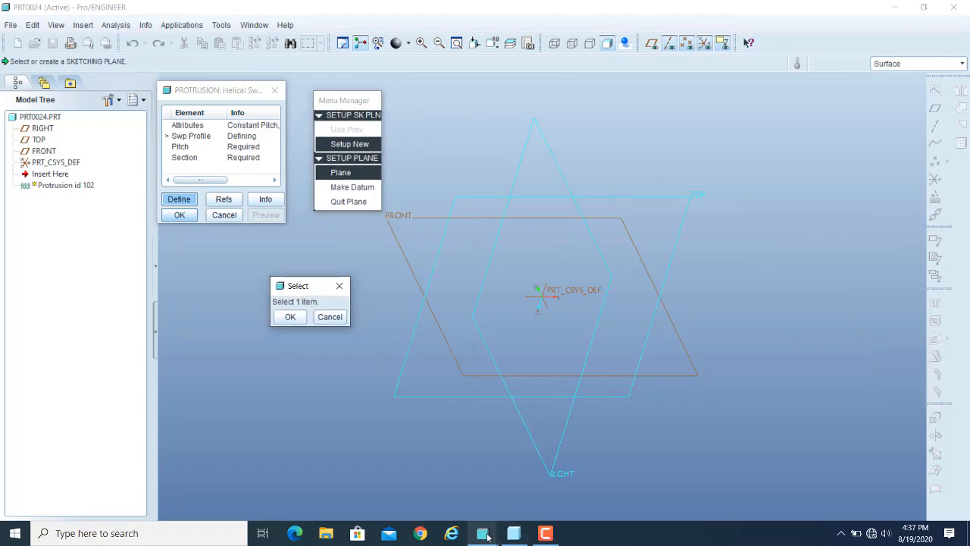
{"action": "mouse_move", "coordinate": [492, 535]}
{"action": "mouse_move", "coordinate": [533, 497]}
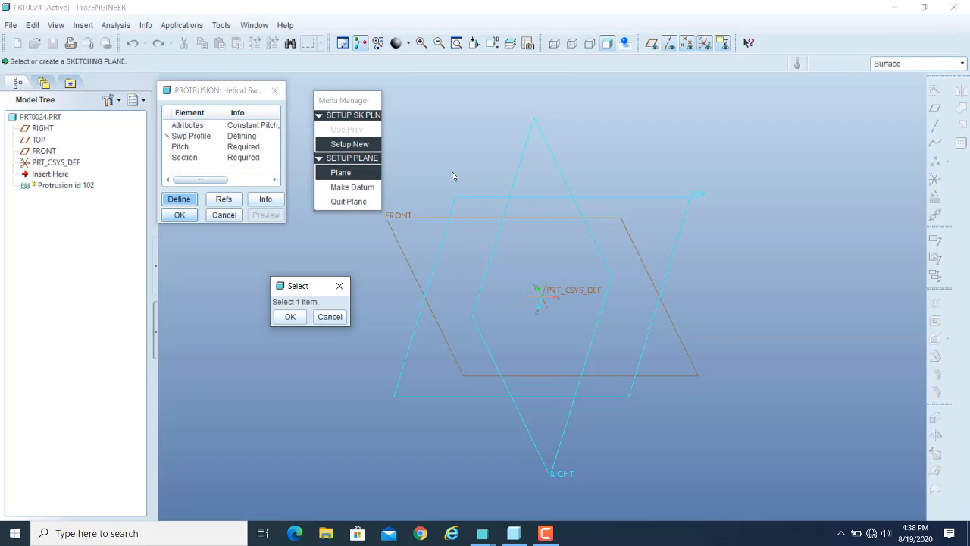
{"action": "left_click", "coordinate": [402, 215]}
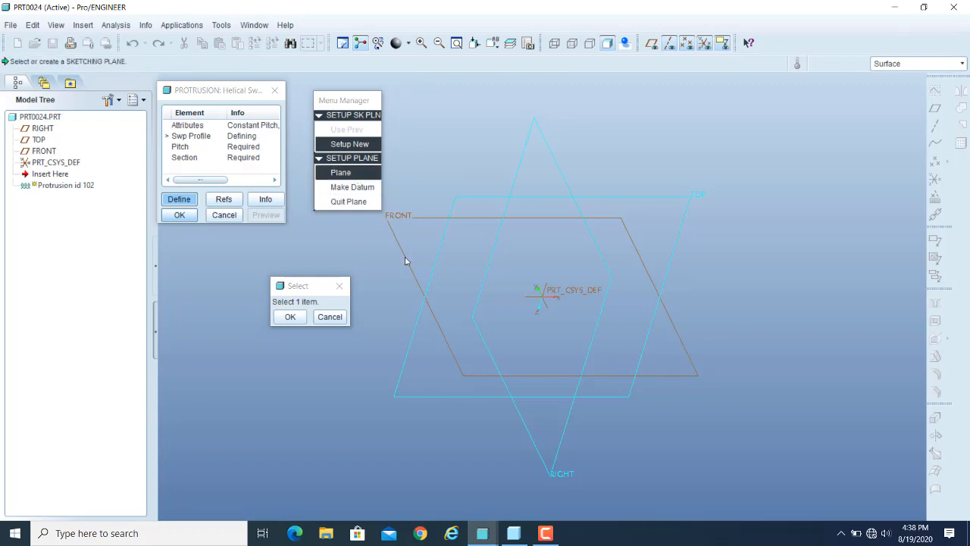
{"action": "left_click", "coordinate": [357, 173]}
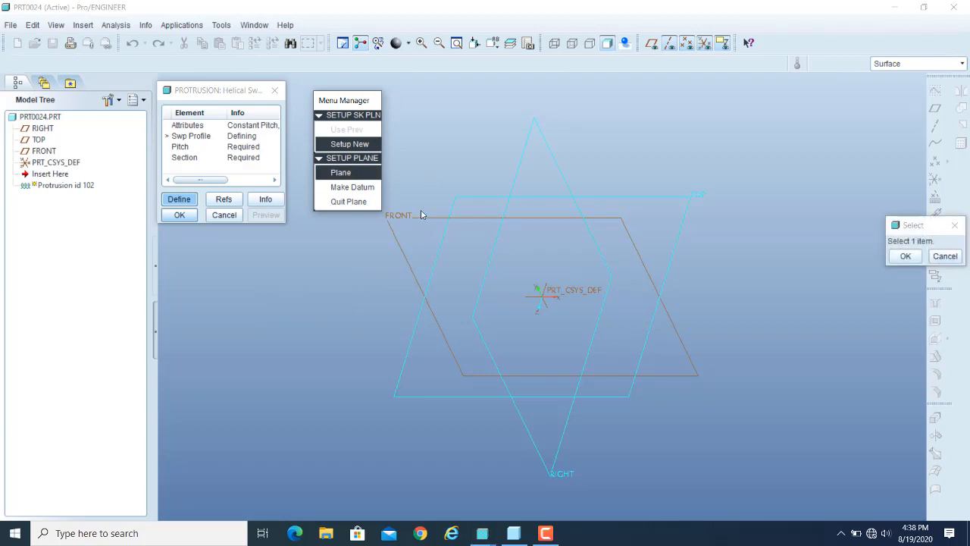
{"action": "left_click", "coordinate": [402, 218]}
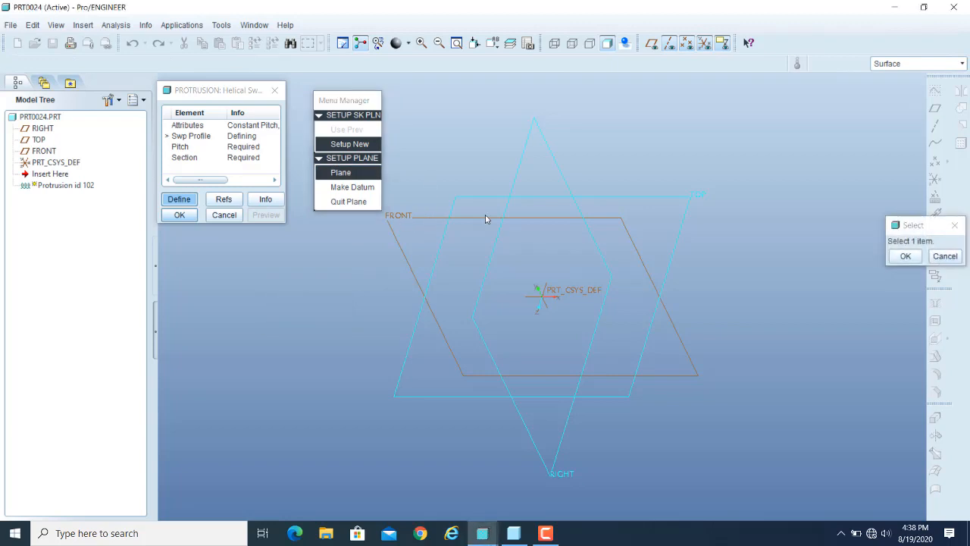
{"action": "left_click_drag", "start_coordinate": [915, 223], "coordinate": [852, 160]}
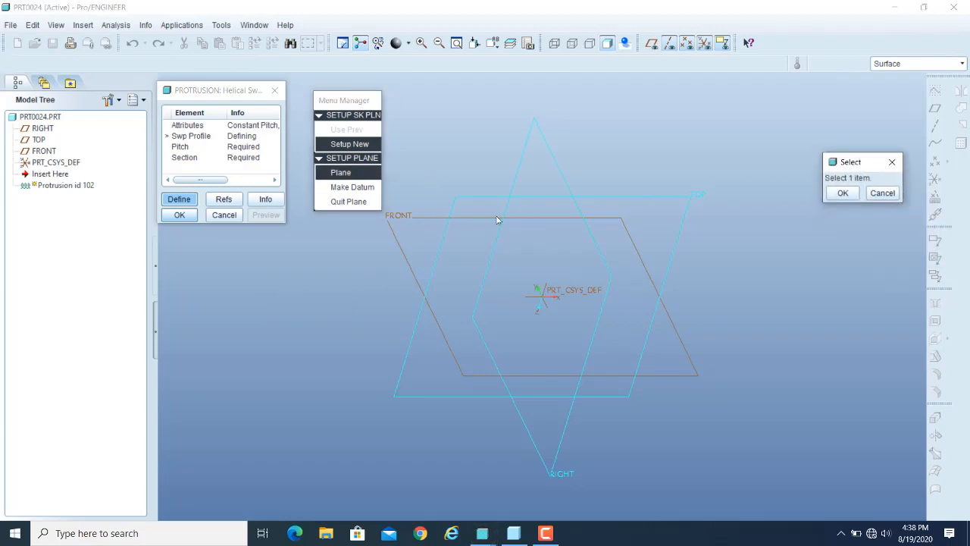
{"action": "left_click", "coordinate": [401, 218]}
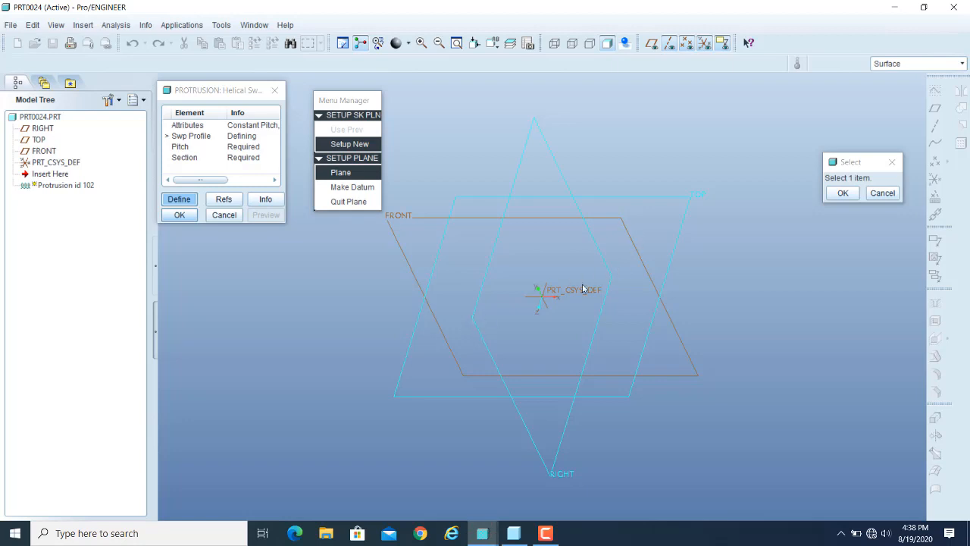
Abandon the sketching plane setup and cancel the unfinished Helical Sweep protrusion
{"action": "left_click", "coordinate": [882, 192]}
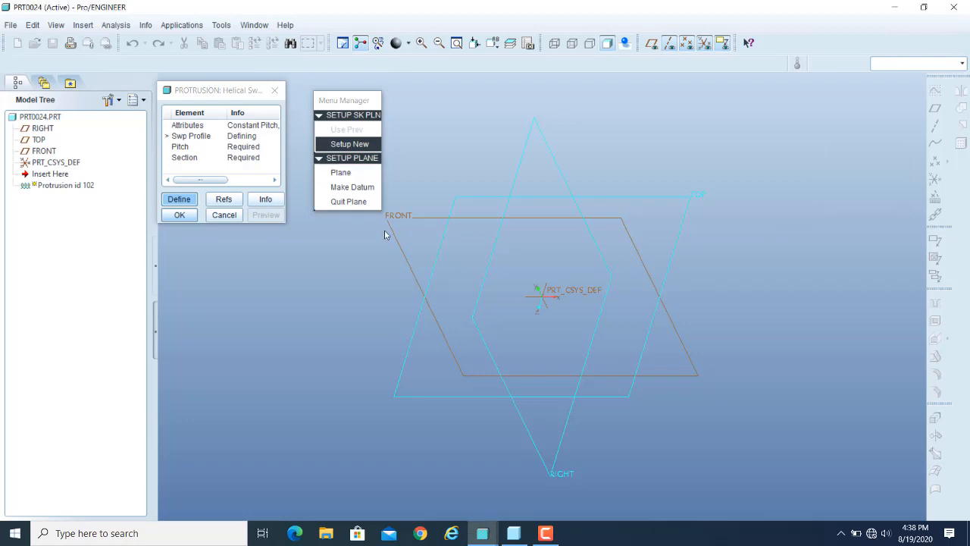
{"action": "left_click", "coordinate": [339, 202]}
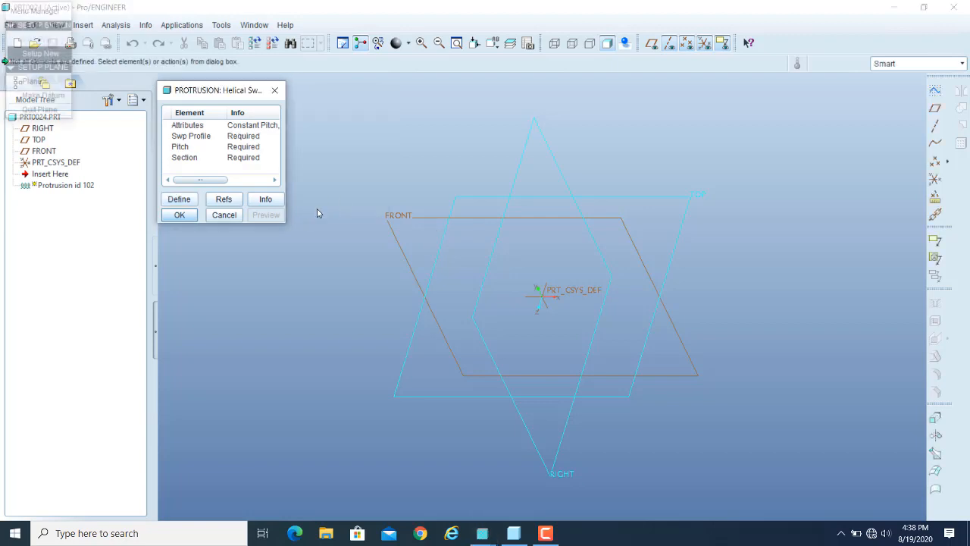
{"action": "left_click", "coordinate": [224, 216]}
{"action": "left_click", "coordinate": [203, 177]}
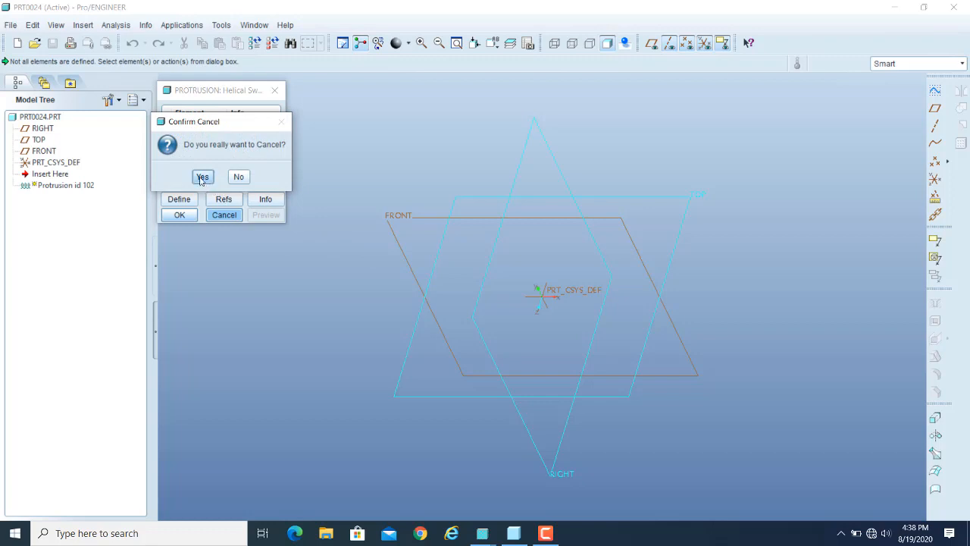
{"action": "left_click", "coordinate": [651, 42]}
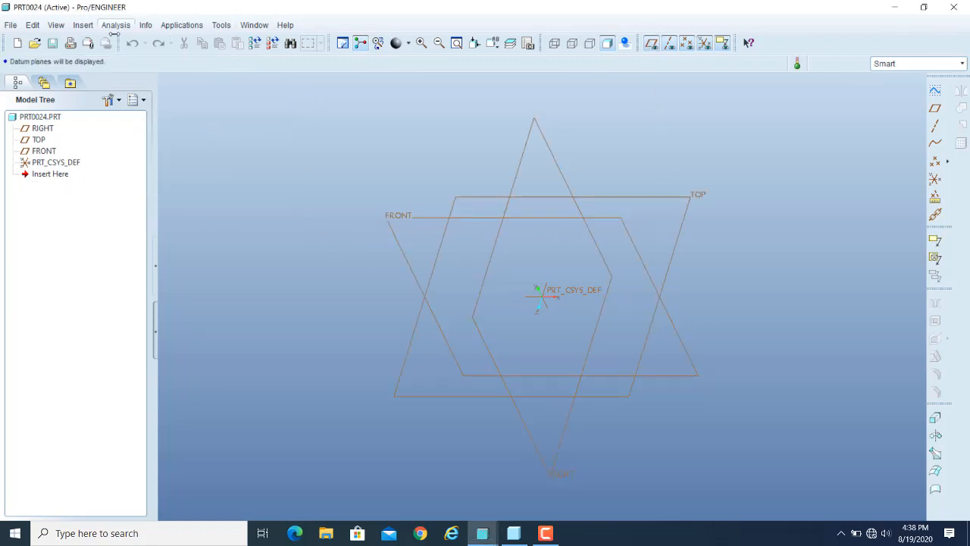
{"action": "left_click", "coordinate": [895, 7]}
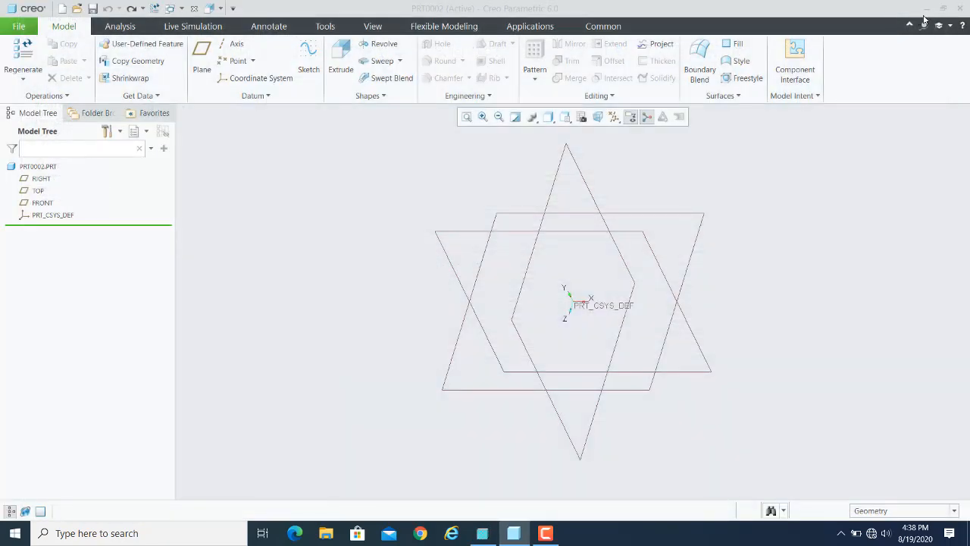
{"action": "left_click", "coordinate": [925, 9]}
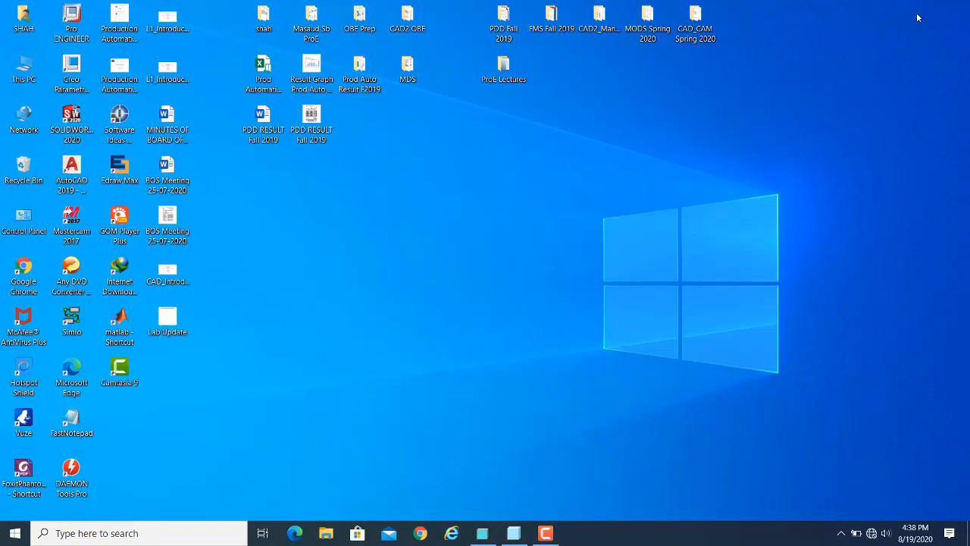
{"action": "right_click", "coordinate": [533, 181]}
{"action": "left_click", "coordinate": [540, 232]}
{"action": "right_click", "coordinate": [502, 173]}
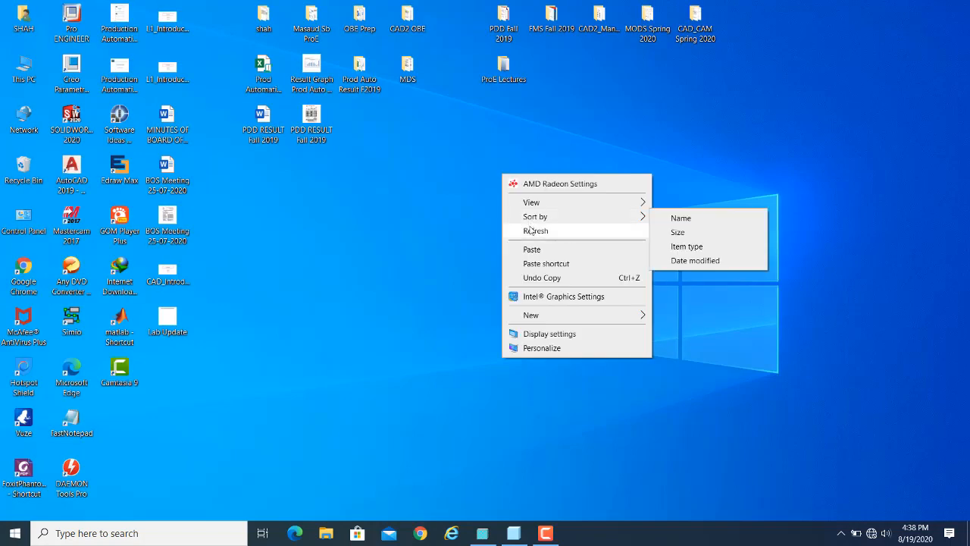
{"action": "left_click", "coordinate": [533, 231]}
{"action": "right_click", "coordinate": [473, 177]}
{"action": "left_click", "coordinate": [513, 235]}
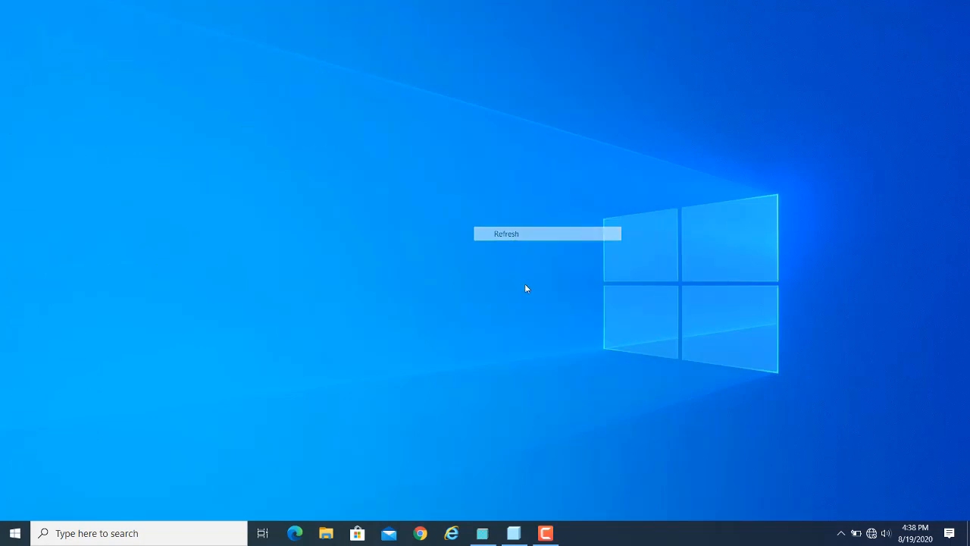
{"action": "left_click", "coordinate": [482, 535]}
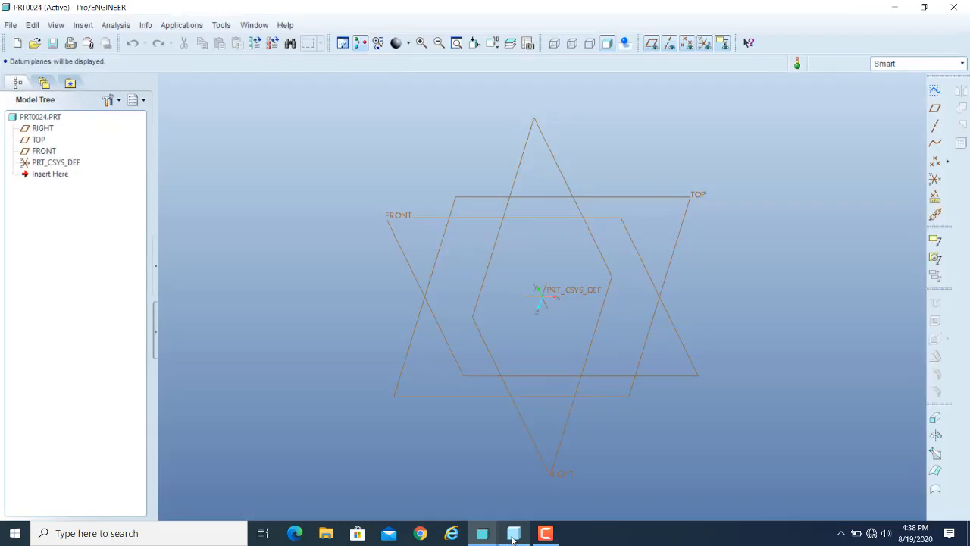
Start a new Helical Sweep protrusion with the attributes Constant pitch, Thru Axis and Right Handed
{"action": "left_click", "coordinate": [82, 25]}
{"action": "mouse_move", "coordinate": [173, 213]}
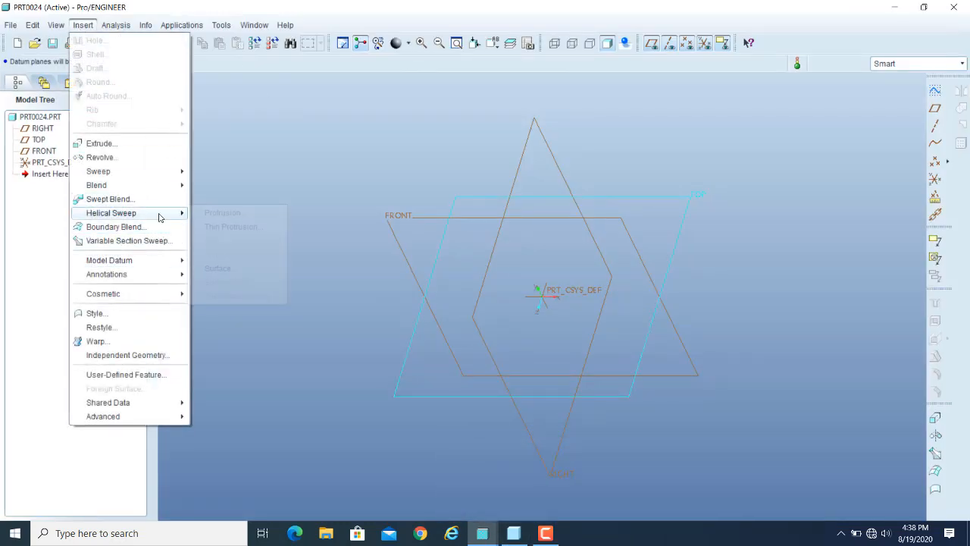
{"action": "left_click", "coordinate": [243, 215]}
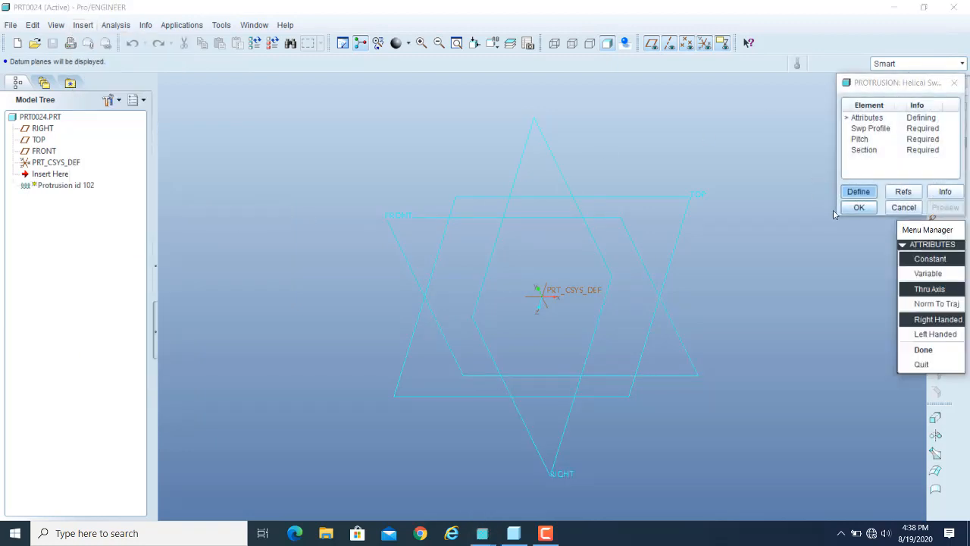
{"action": "left_click", "coordinate": [947, 260]}
{"action": "left_click", "coordinate": [923, 350]}
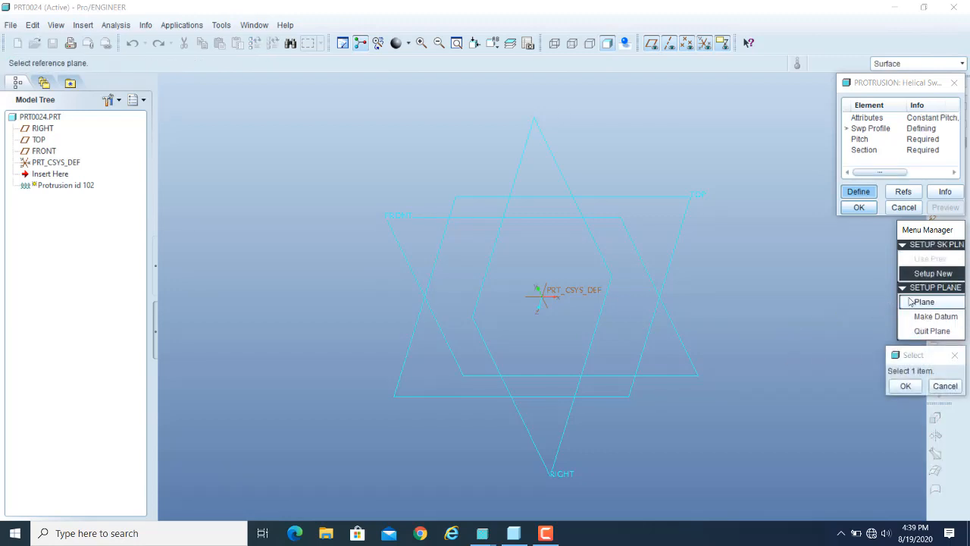
Set up the profile sketch on the FRONT plane with the offered viewing direction and default orientation, keeping the feature dialog clear of the sketch tools
{"action": "left_click", "coordinate": [396, 219]}
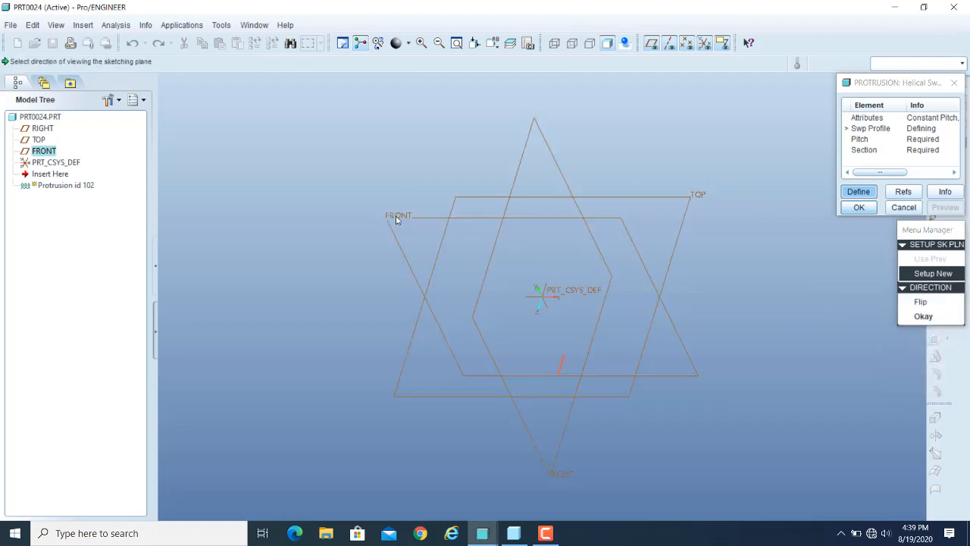
{"action": "left_click", "coordinate": [923, 316]}
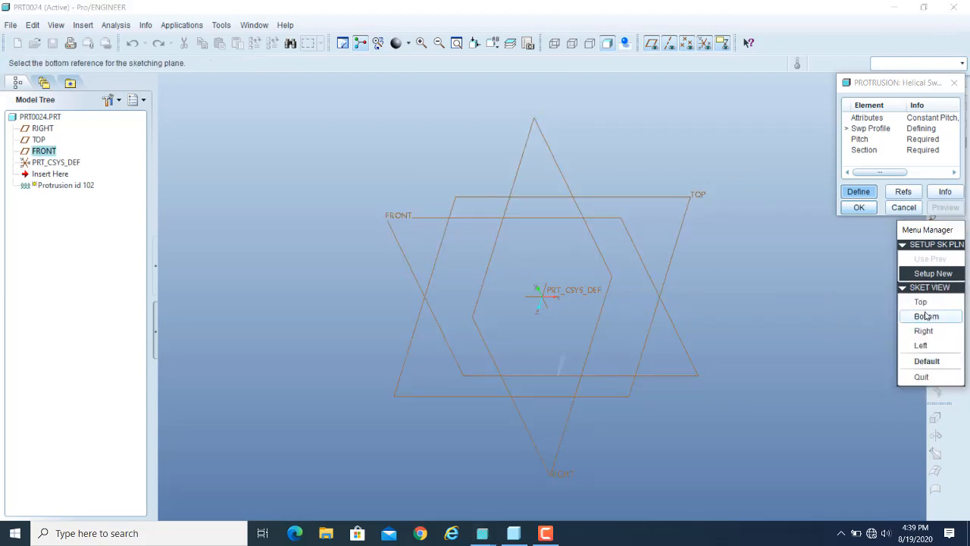
{"action": "left_click", "coordinate": [927, 361]}
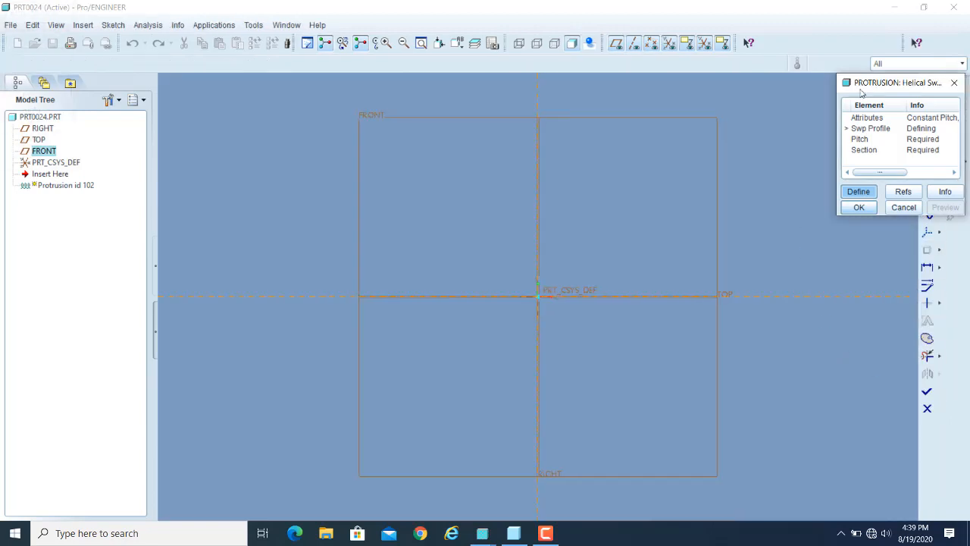
{"action": "mouse_move", "coordinate": [895, 85]}
{"action": "left_mouse_down"}
{"action": "mouse_move", "coordinate": [218, 186]}
{"action": "mouse_move", "coordinate": [239, 136]}
{"action": "left_mouse_up"}
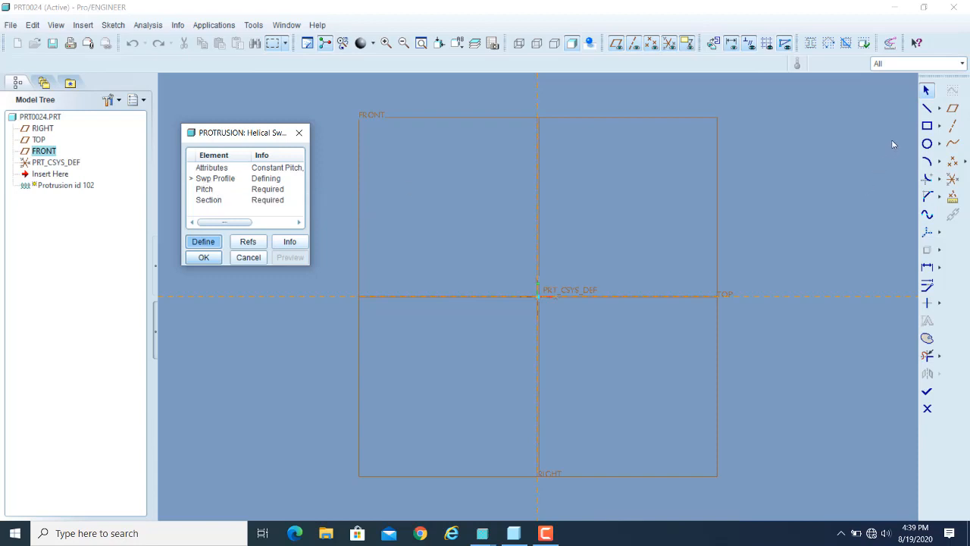
Sketch a vertical profile line about 250 long upward from the TOP reference, about 155 from the RIGHT reference
{"action": "left_click", "coordinate": [927, 108]}
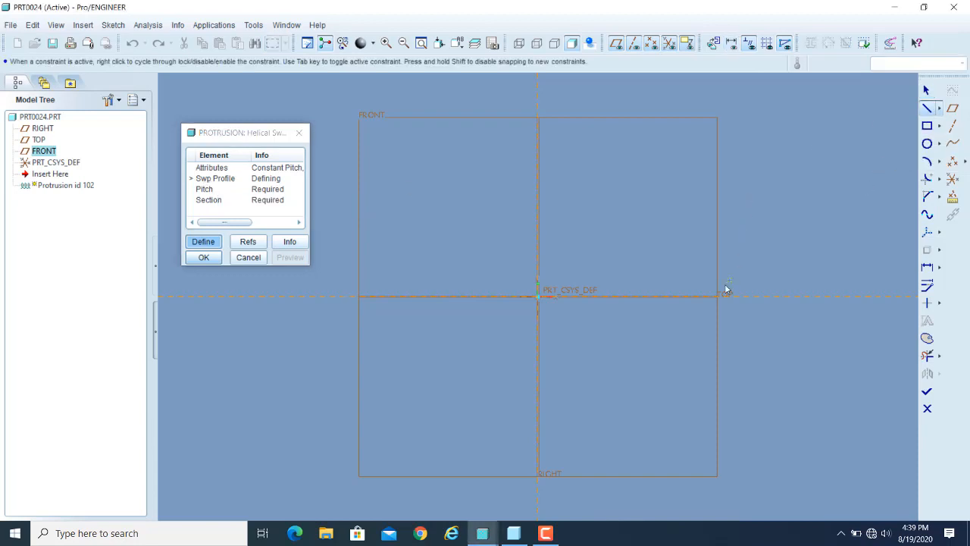
{"action": "left_click", "coordinate": [647, 297]}
{"action": "left_click", "coordinate": [649, 120]}
{"action": "left_click", "coordinate": [926, 89]}
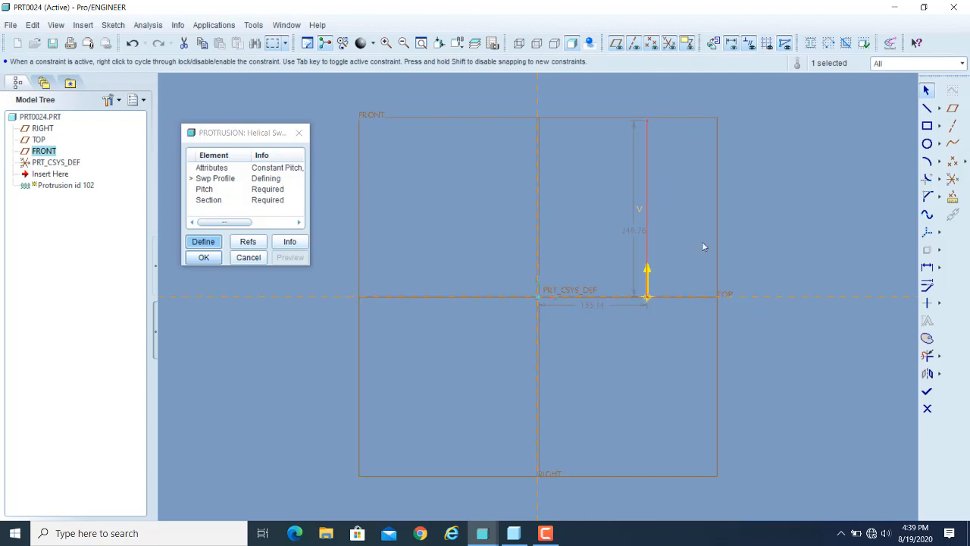
Move the profile's start point to the line's upper end and back to its lower end on the TOP reference
{"action": "left_click", "coordinate": [664, 135]}
{"action": "left_click", "coordinate": [647, 122]}
{"action": "right_click", "coordinate": [647, 119]}
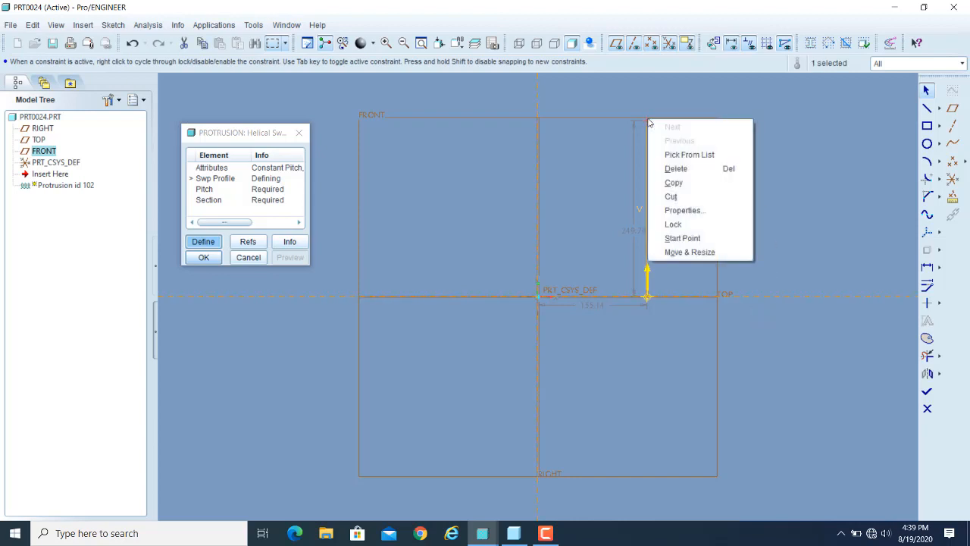
{"action": "left_click", "coordinate": [690, 240]}
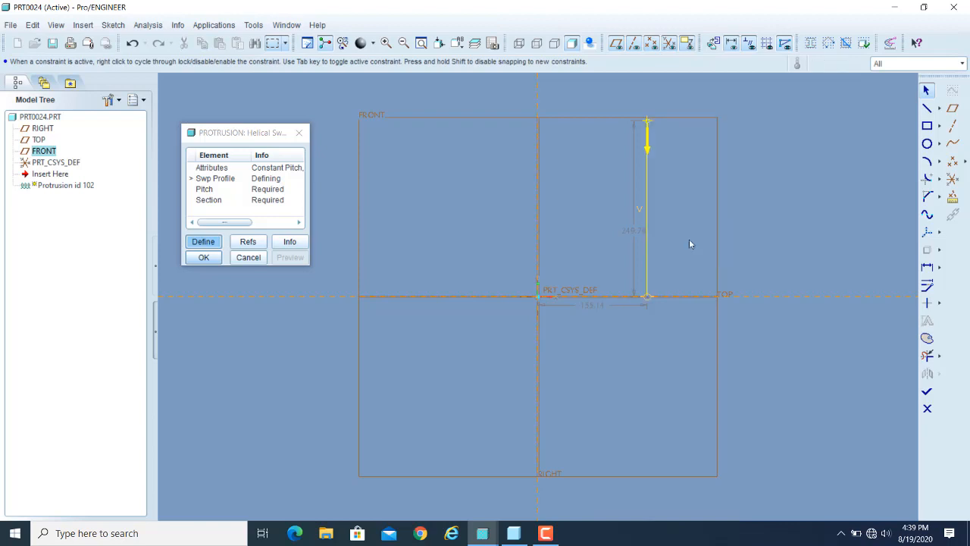
{"action": "left_click", "coordinate": [647, 298]}
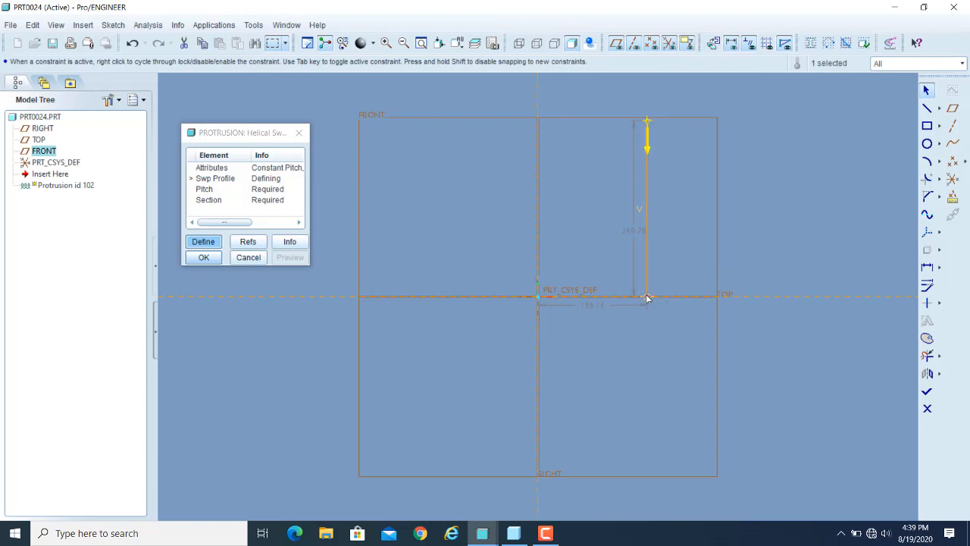
{"action": "right_click", "coordinate": [647, 298]}
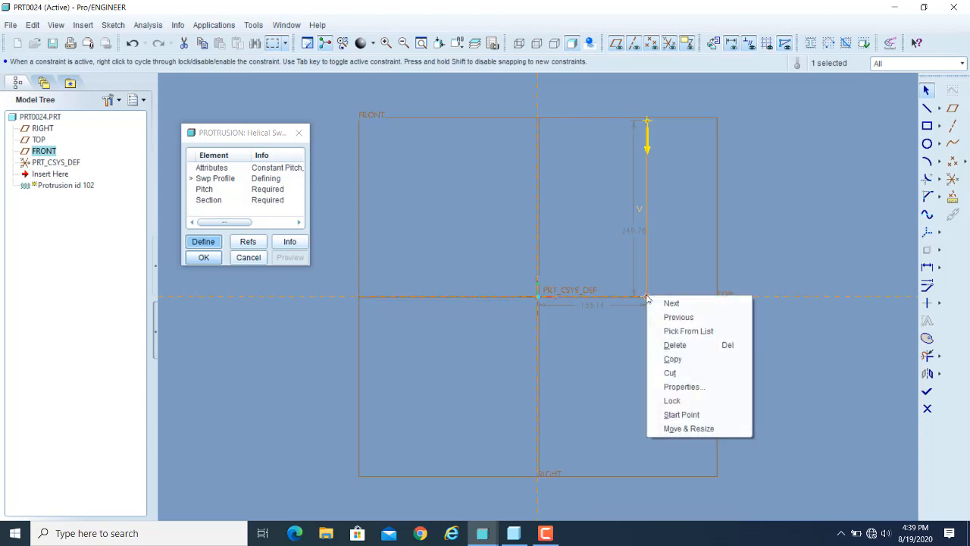
{"action": "left_click", "coordinate": [692, 419]}
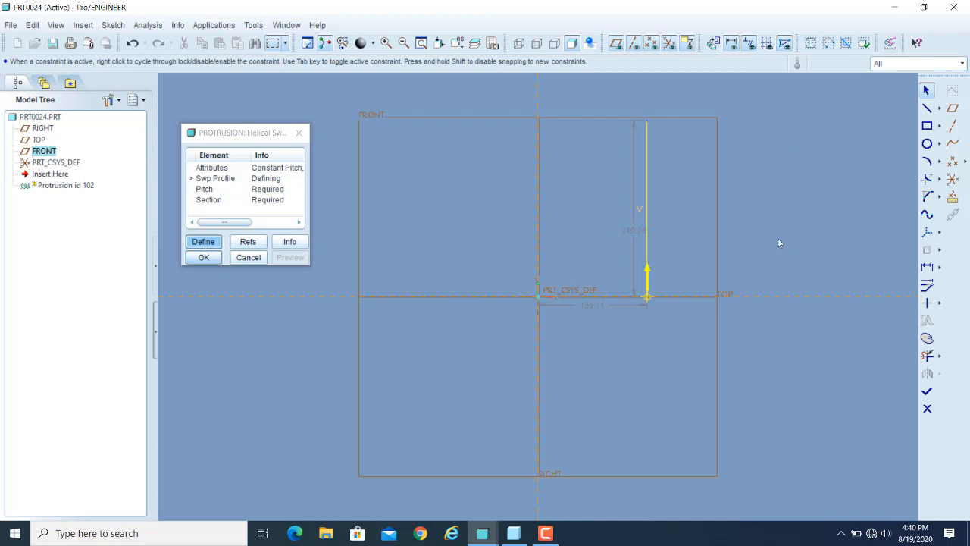
Set the profile line's distance from the RIGHT reference to 100 and its length to 300
{"action": "double_click", "coordinate": [600, 303]}
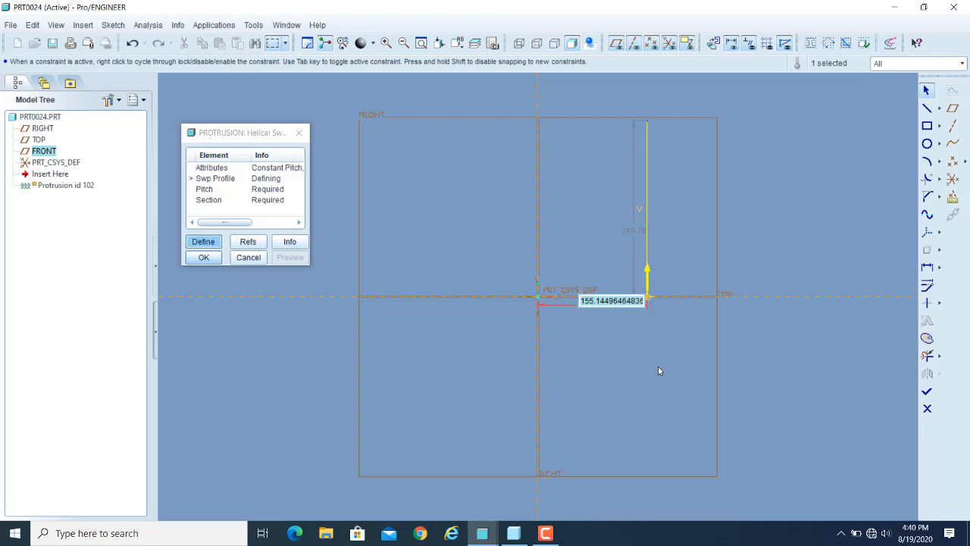
{"action": "type", "text": "100"}
{"action": "key", "text": "Return"}
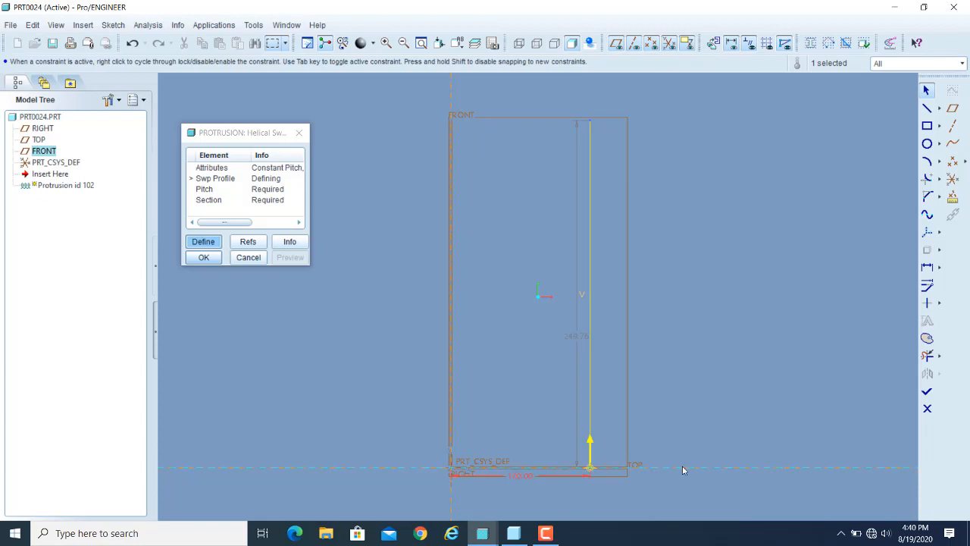
{"action": "double_click", "coordinate": [571, 341]}
{"action": "type", "text": "3"}
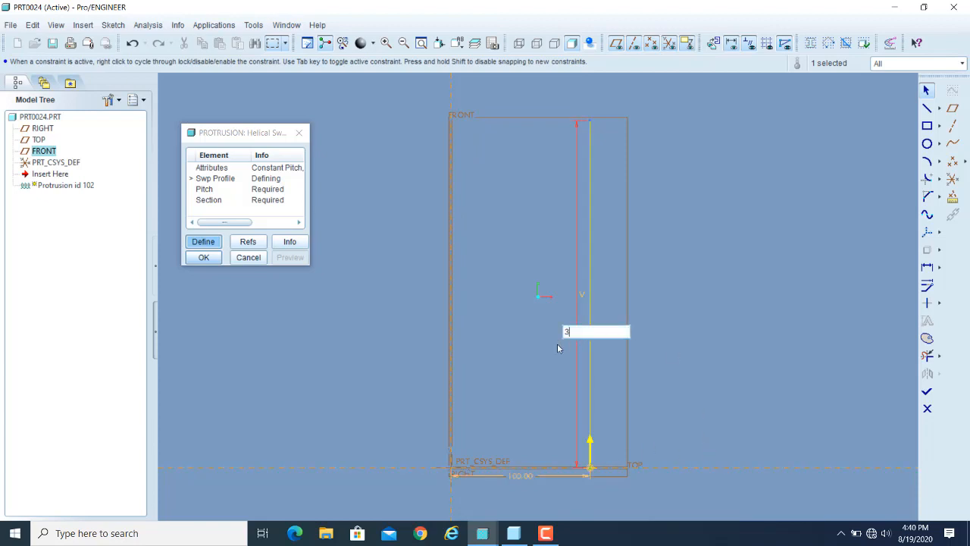
{"action": "type", "text": "00"}
{"action": "key", "text": "Return"}
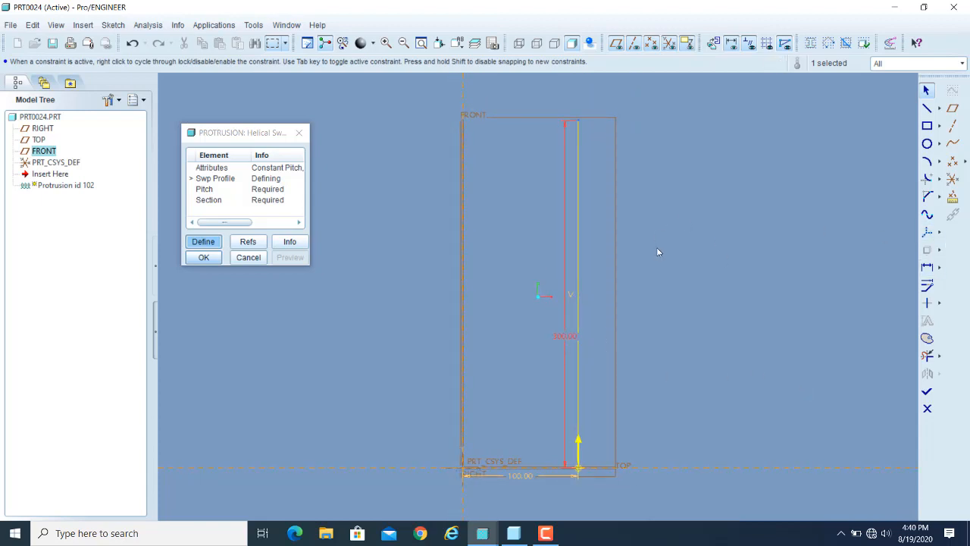
Sketch a vertical centerline on the RIGHT reference as the axis of revolution for the sweep profile
{"action": "left_click", "coordinate": [927, 391]}
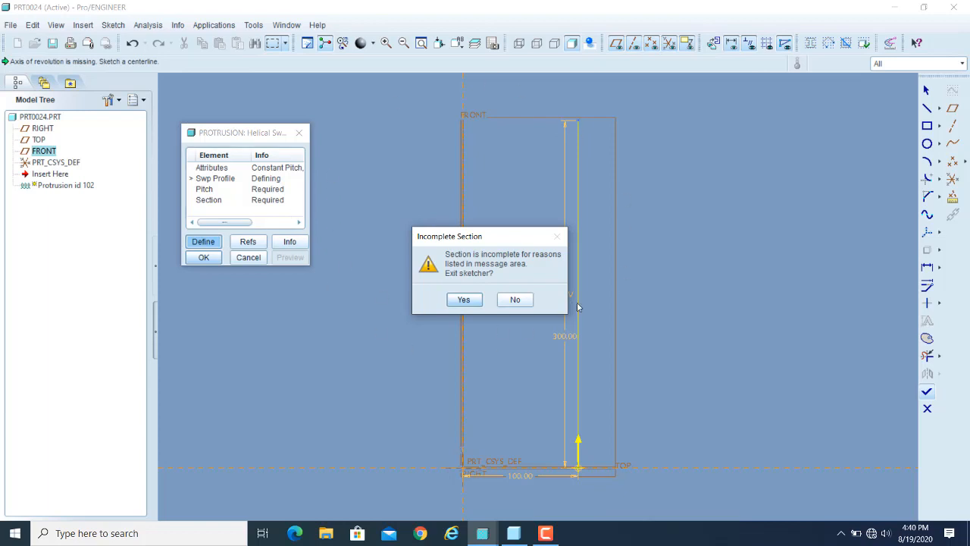
{"action": "left_click", "coordinate": [515, 301]}
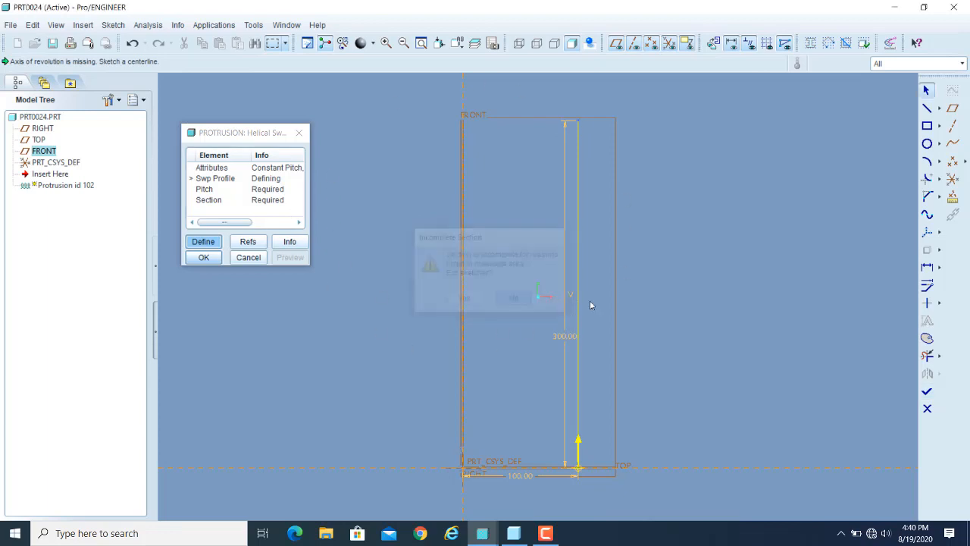
{"action": "left_click", "coordinate": [940, 108]}
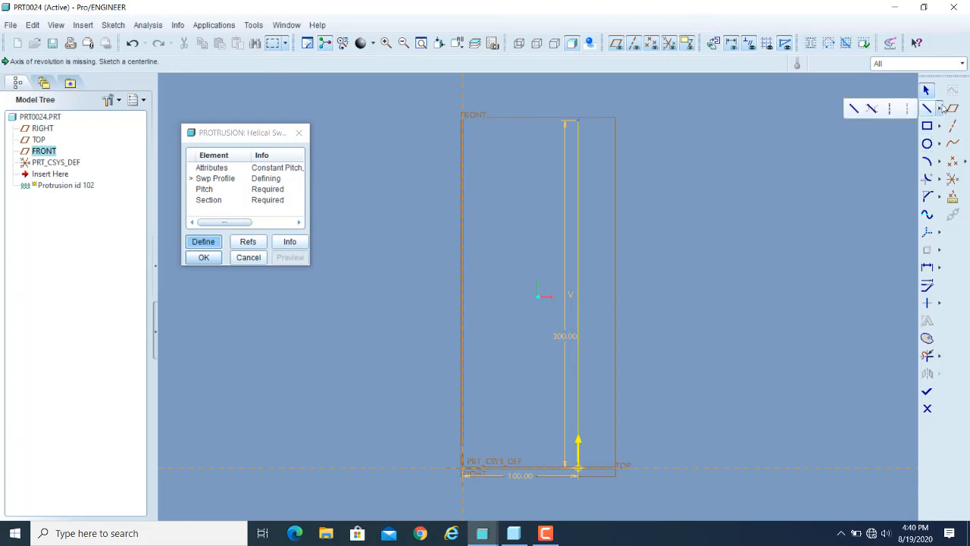
{"action": "left_click", "coordinate": [892, 111]}
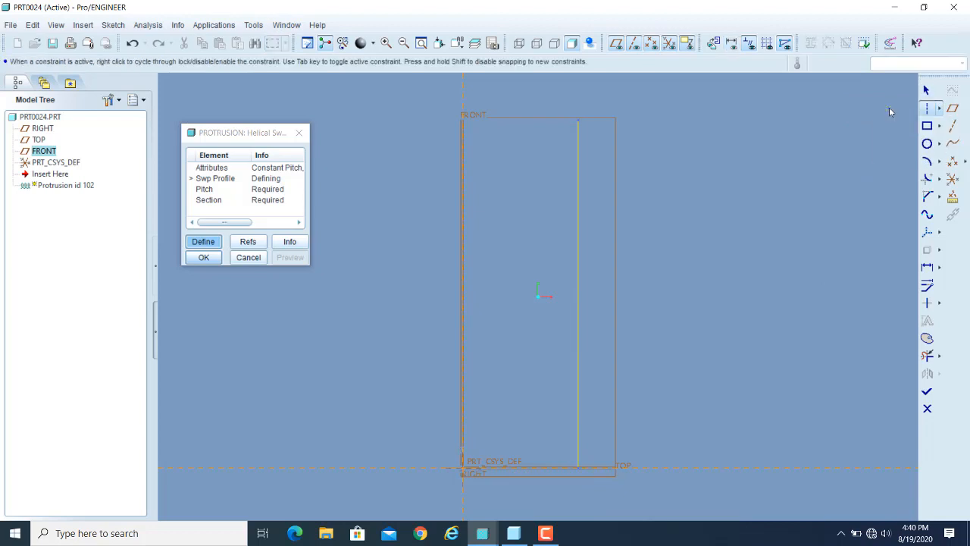
{"action": "left_click", "coordinate": [465, 186]}
{"action": "left_click", "coordinate": [461, 338]}
{"action": "left_click", "coordinate": [926, 90]}
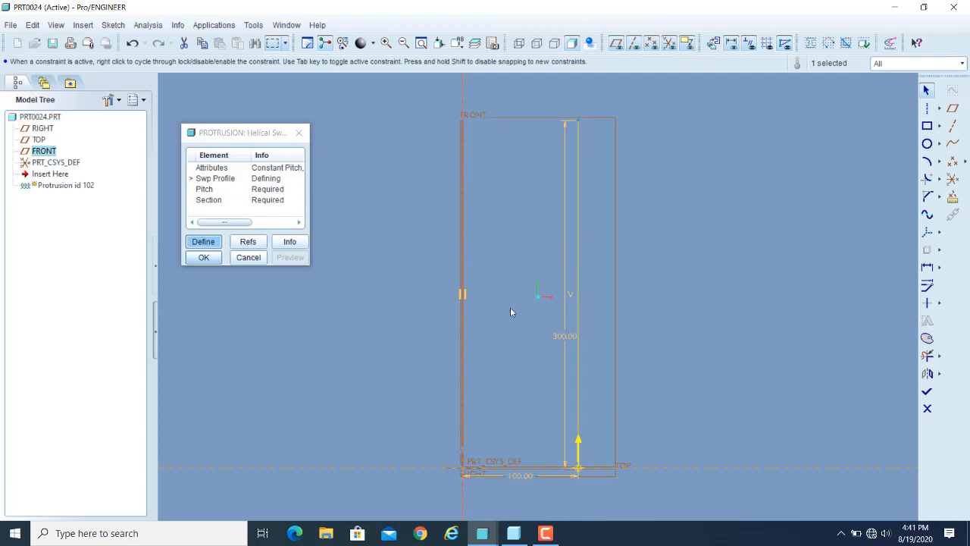
Finish the sweep profile sketch and accept a pitch value of 30
{"action": "left_click", "coordinate": [926, 391]}
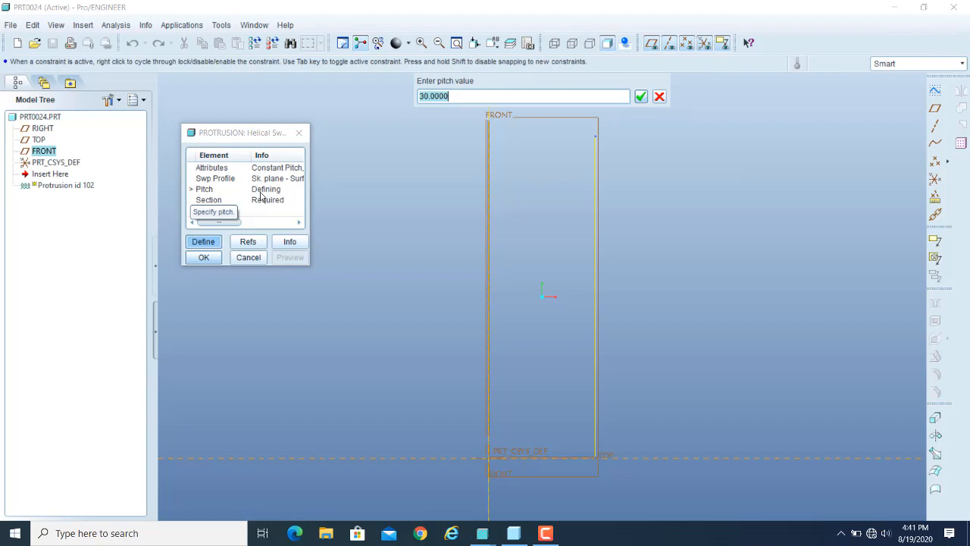
{"action": "key", "text": "Return"}
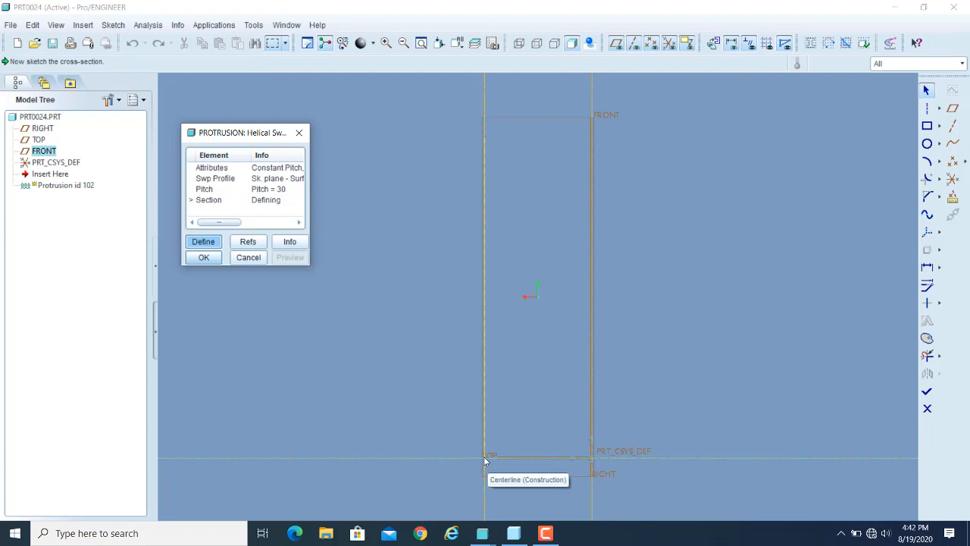
Sketch a cross-section circle about 5.3 in diameter, centred on the profile's start point at the reference intersection
{"action": "left_click", "coordinate": [747, 303]}
{"action": "middle_click_drag", "start_coordinate": [747, 303], "coordinate": [720, 332]}
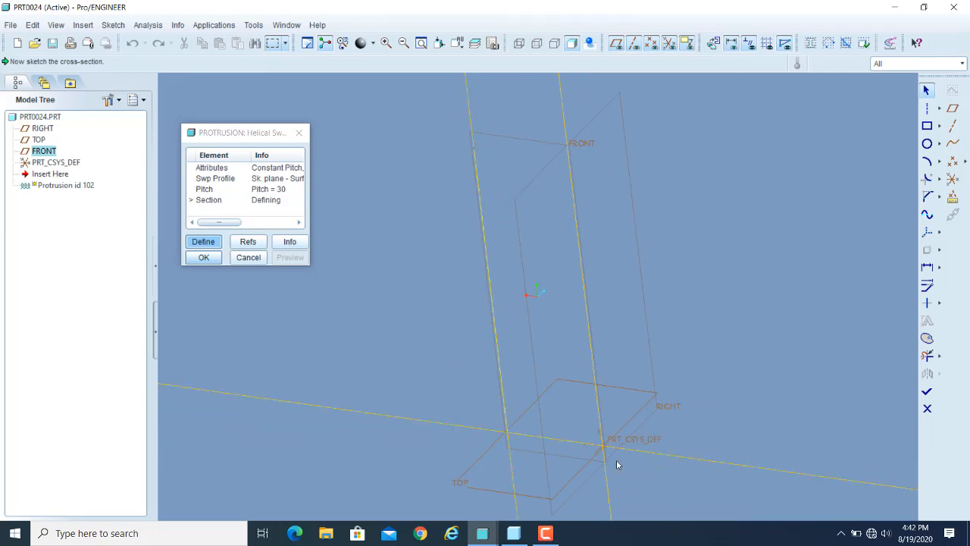
{"action": "left_click", "coordinate": [508, 434]}
{"action": "left_click", "coordinate": [713, 43]}
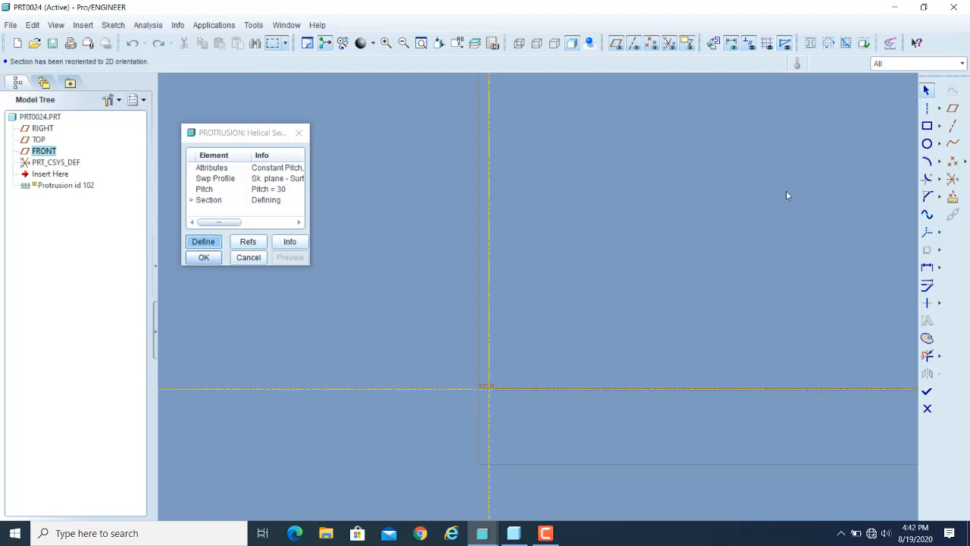
{"action": "left_click", "coordinate": [928, 144]}
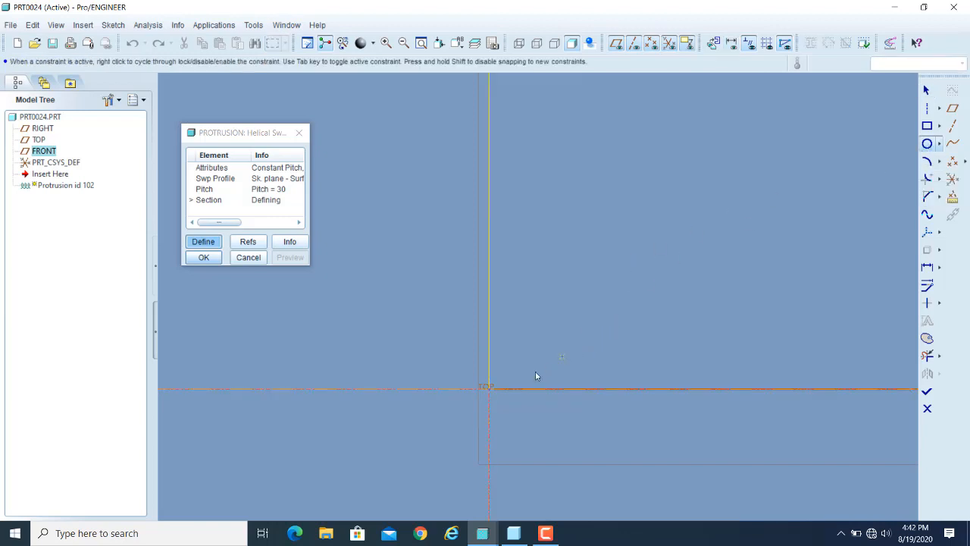
{"action": "left_click", "coordinate": [489, 389]}
{"action": "left_click", "coordinate": [926, 89]}
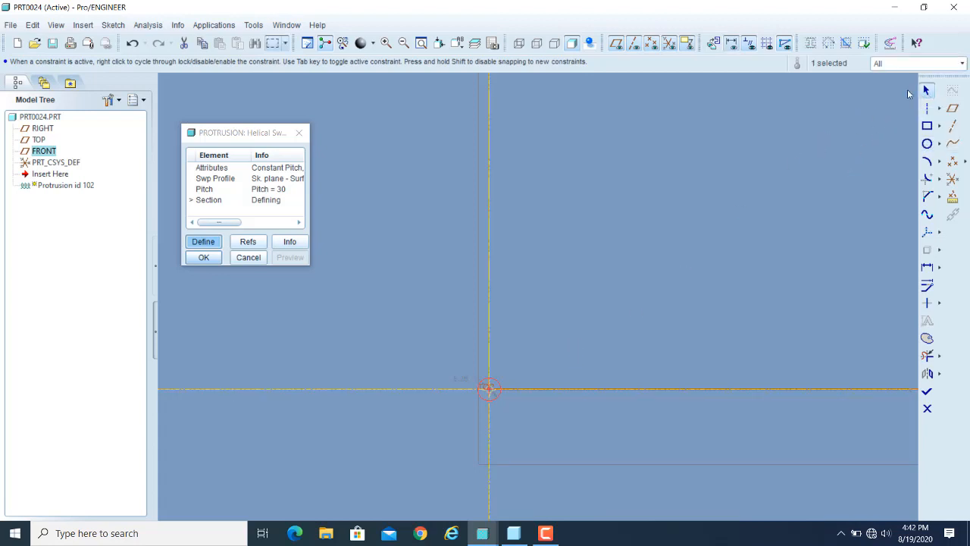
Set the cross-section circle's diameter to 20 and finish the section sketch
{"action": "scroll", "coordinate": [454, 403], "scroll_direction": "up", "scroll_amount": 3}
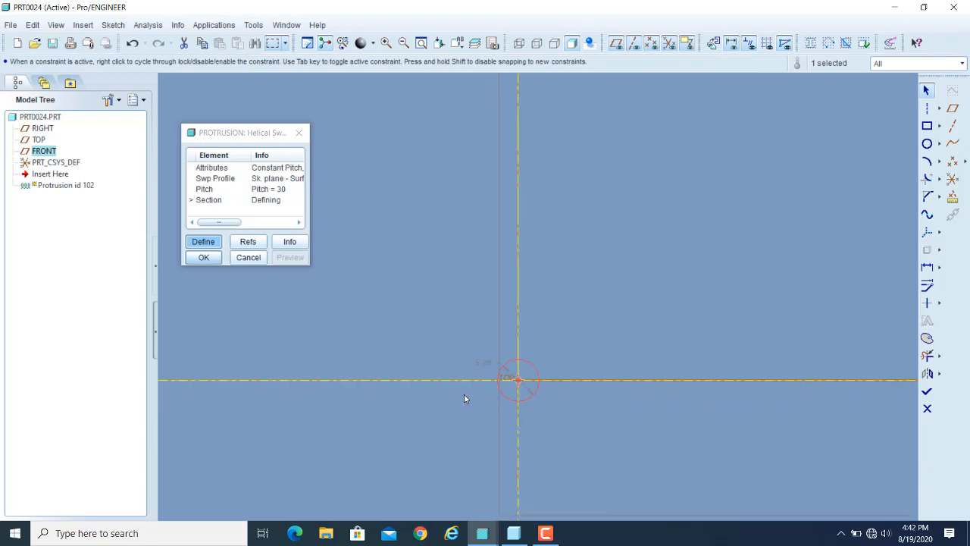
{"action": "double_click", "coordinate": [485, 364]}
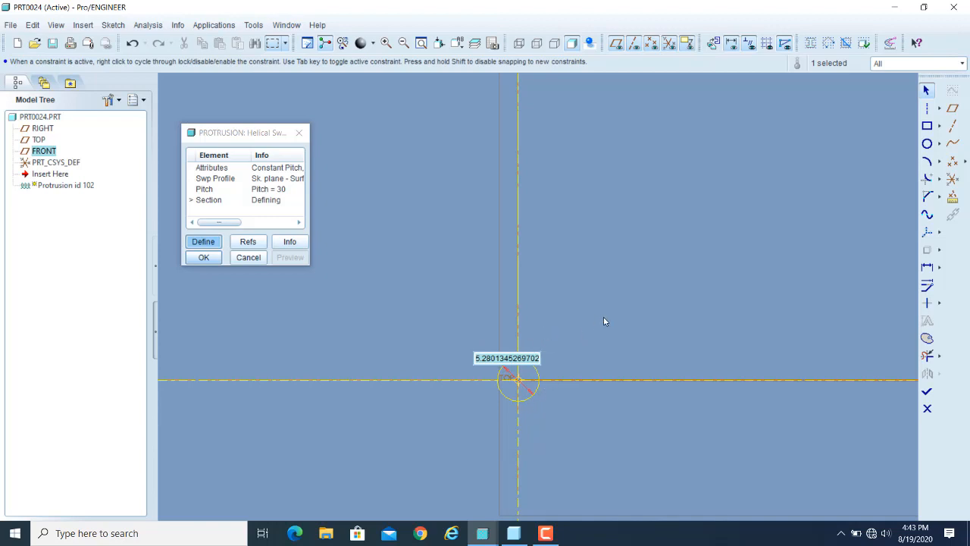
{"action": "key", "text": "BackSpace"}
{"action": "type", "text": "20"}
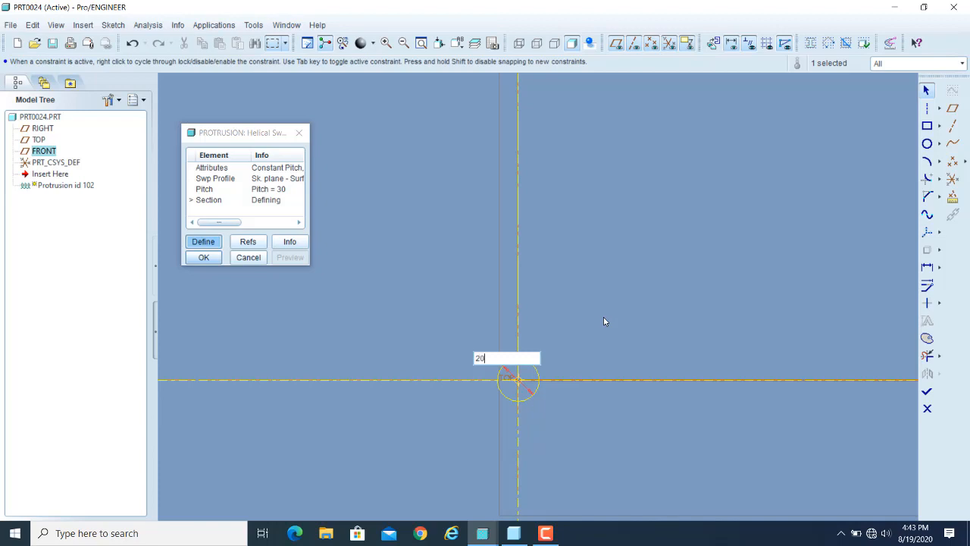
{"action": "key", "text": "Return"}
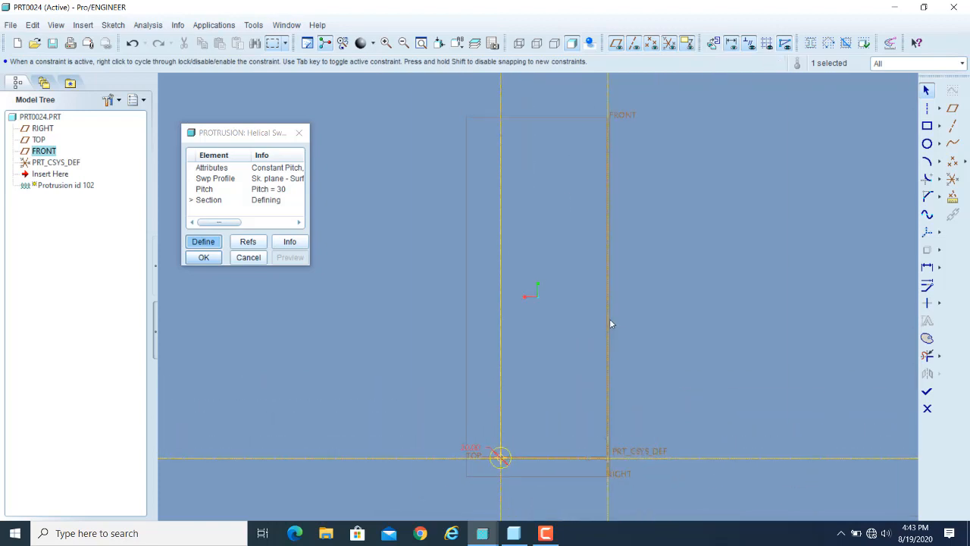
{"action": "left_click", "coordinate": [929, 392]}
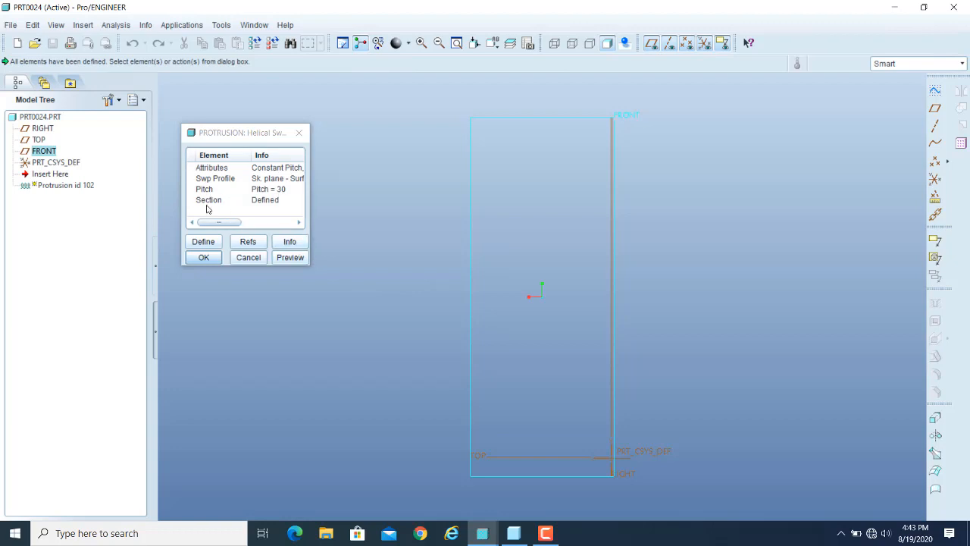
Preview the spring and examine its coils
{"action": "left_click", "coordinate": [291, 260]}
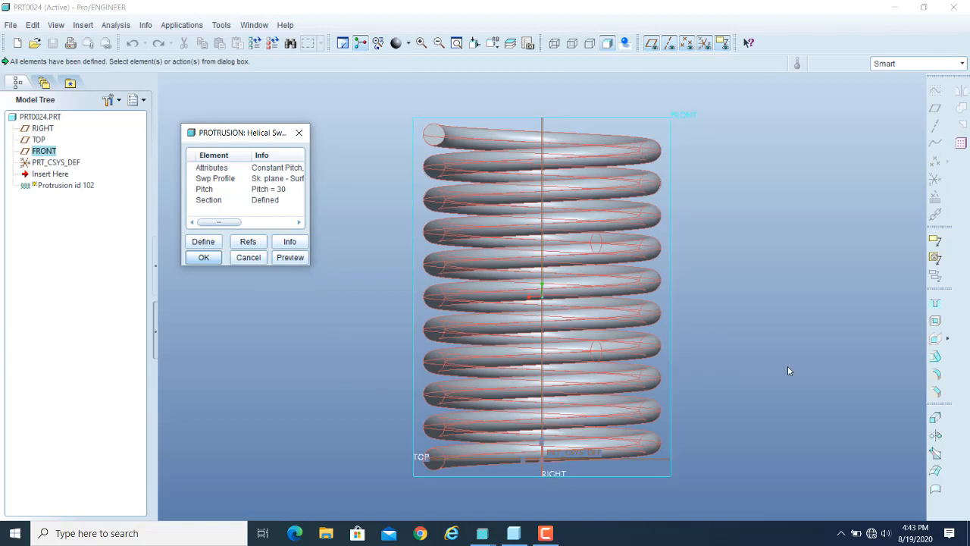
{"action": "mouse_move", "coordinate": [792, 359]}
{"action": "middle_mouse_down"}
{"action": "mouse_move", "coordinate": [810, 356]}
{"action": "mouse_move", "coordinate": [811, 365]}
{"action": "middle_mouse_up"}
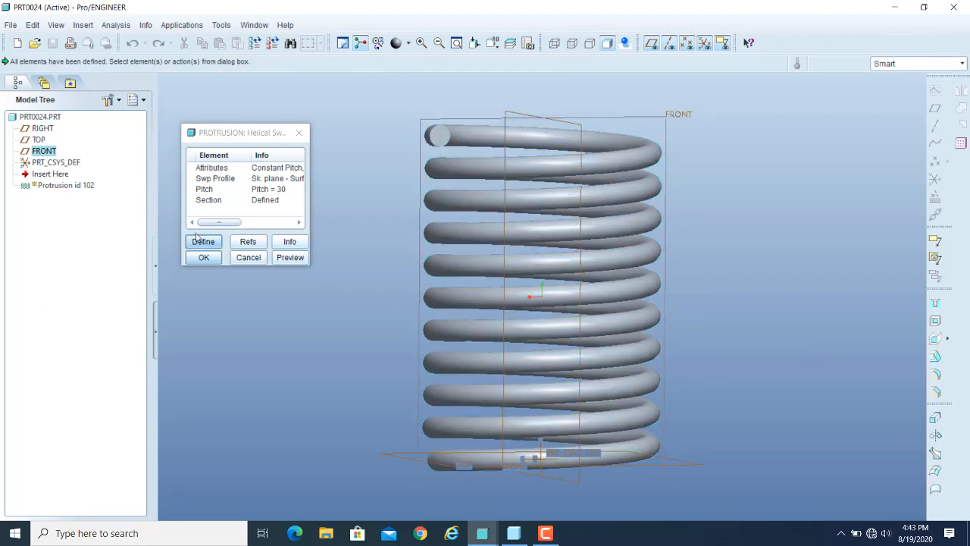
Redefine the sweep attributes as Left Handed and preview the spring
{"action": "left_click", "coordinate": [212, 168]}
{"action": "left_click", "coordinate": [203, 241]}
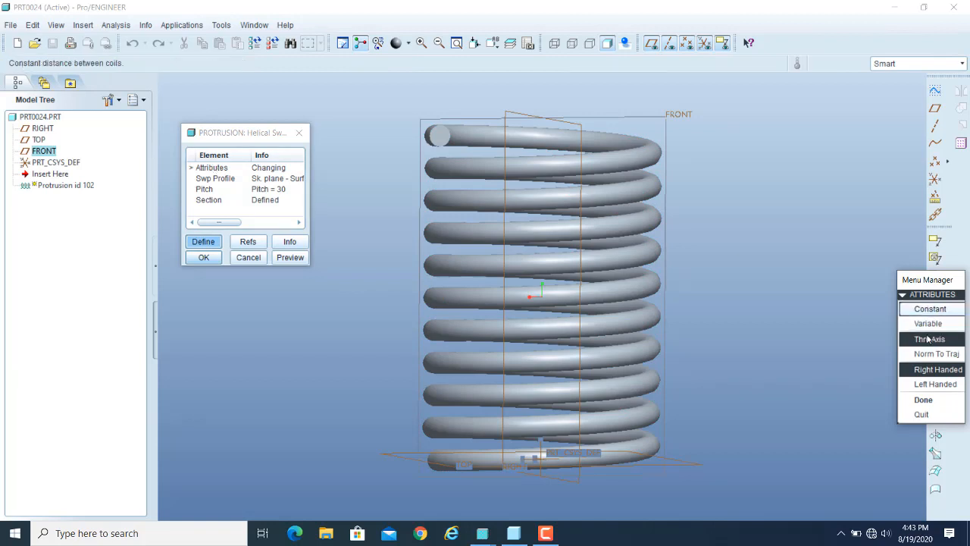
{"action": "left_click", "coordinate": [936, 385]}
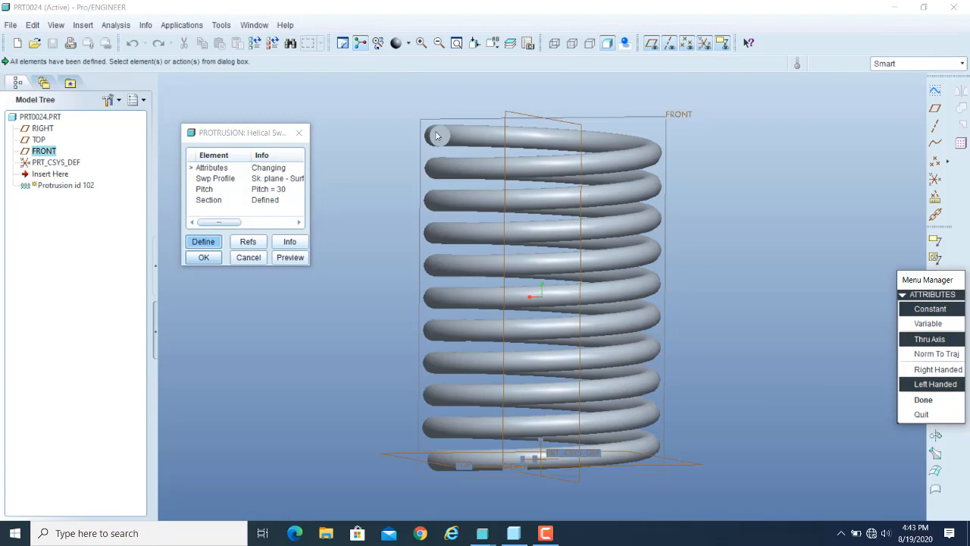
{"action": "left_click", "coordinate": [923, 400]}
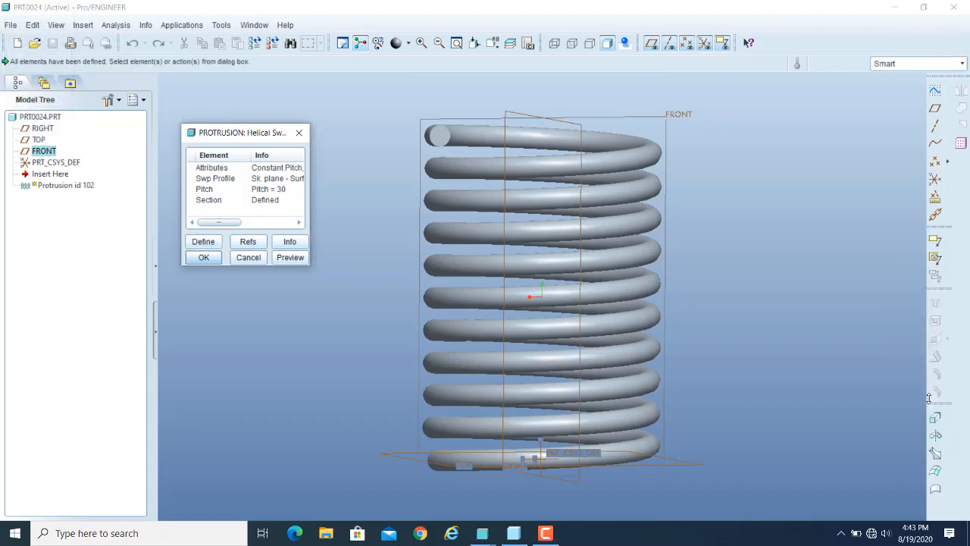
{"action": "left_click", "coordinate": [287, 258]}
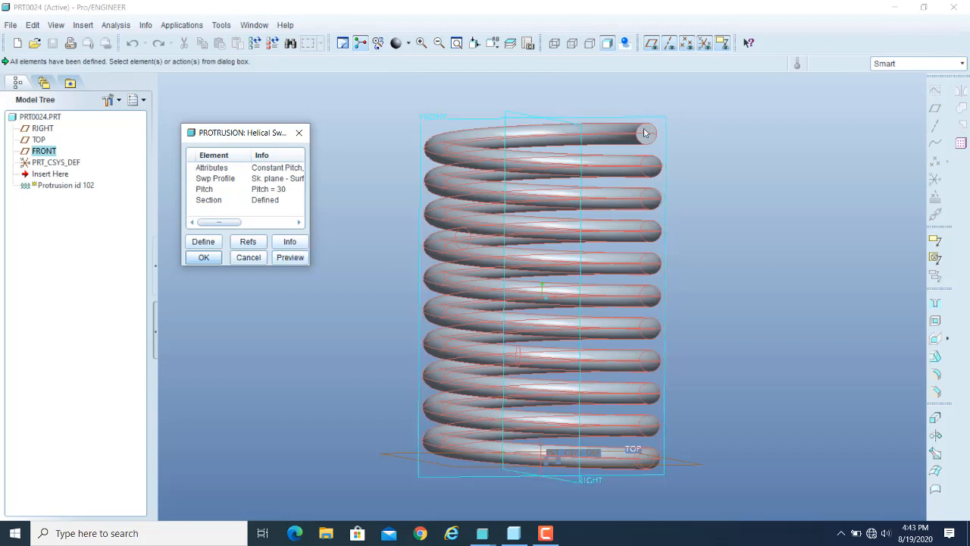
Switch the sweep attributes back to Right Handed and preview the spring again
{"action": "left_click", "coordinate": [206, 168]}
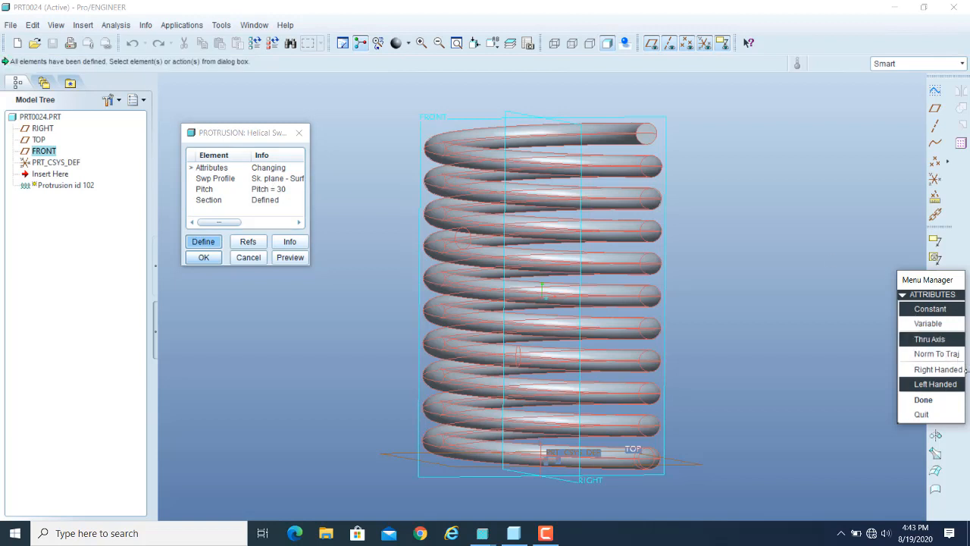
{"action": "left_click", "coordinate": [937, 369]}
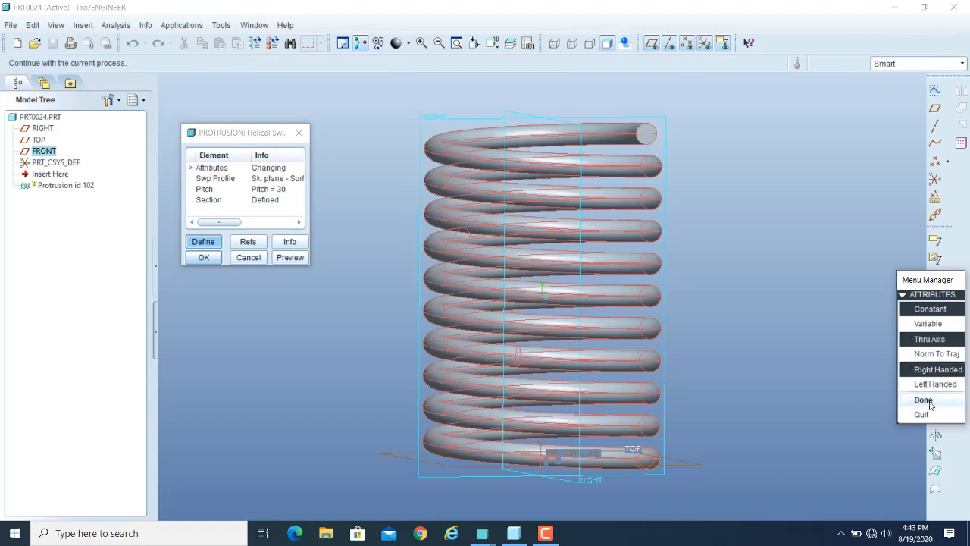
{"action": "left_click", "coordinate": [923, 400]}
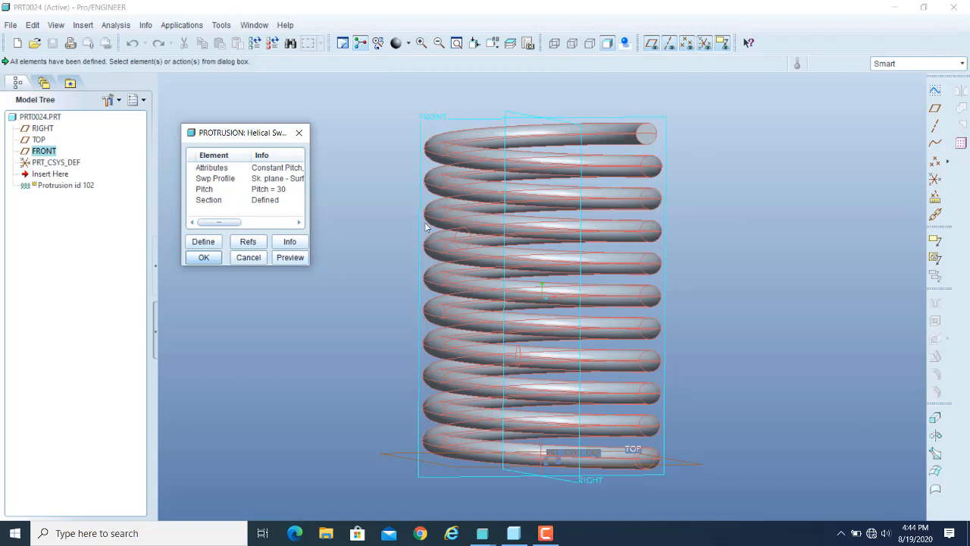
{"action": "left_click", "coordinate": [292, 259]}
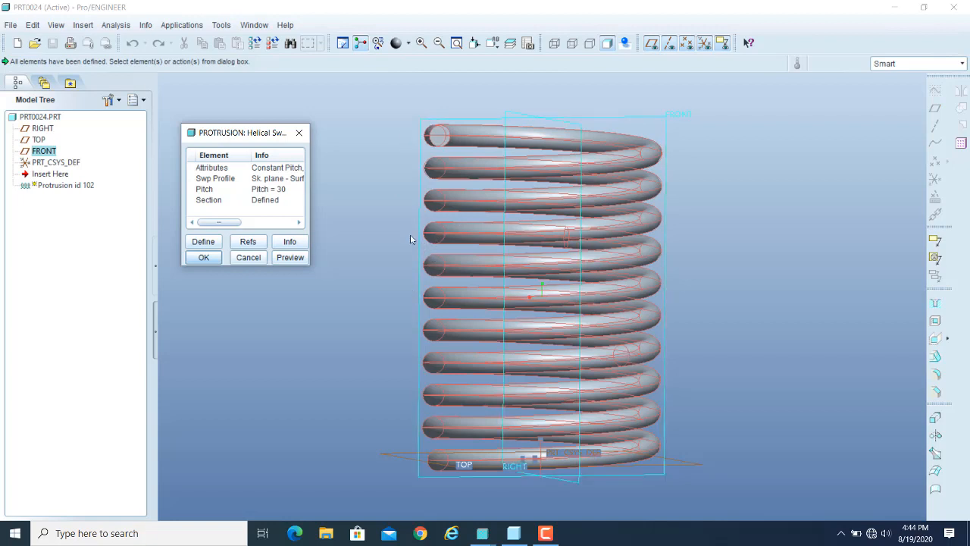
Redefine the spring's pitch as 40 and preview the coils
{"action": "double_click", "coordinate": [206, 189]}
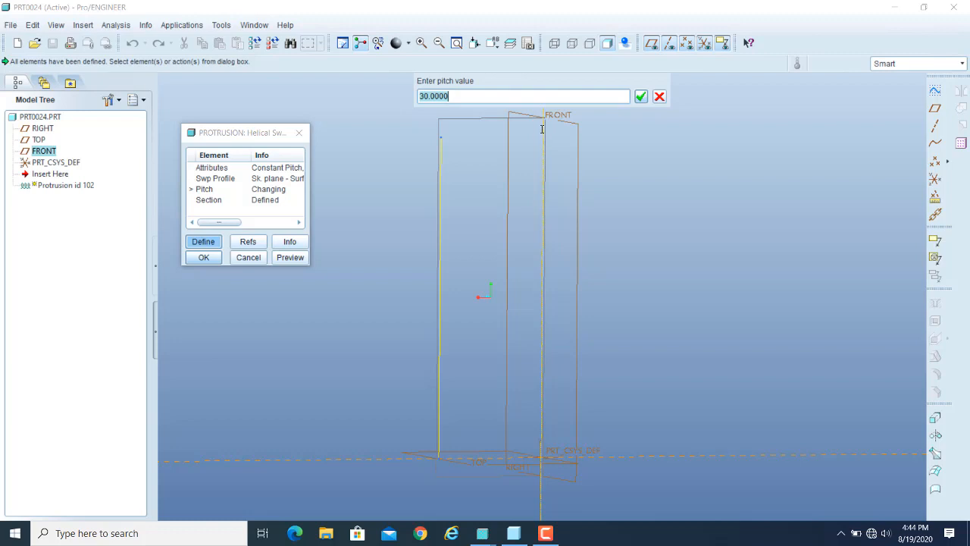
{"action": "type", "text": "40"}
{"action": "key", "text": "Return"}
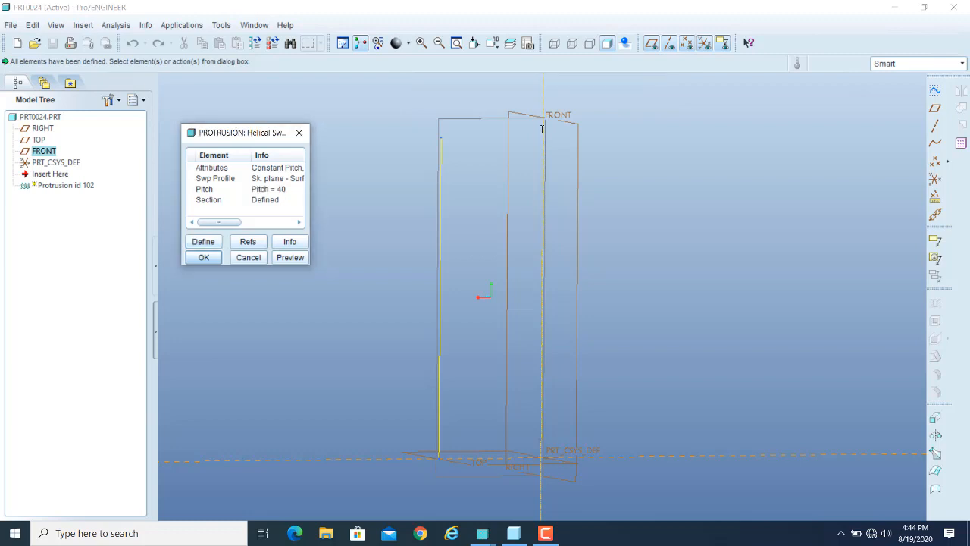
{"action": "left_click", "coordinate": [278, 261]}
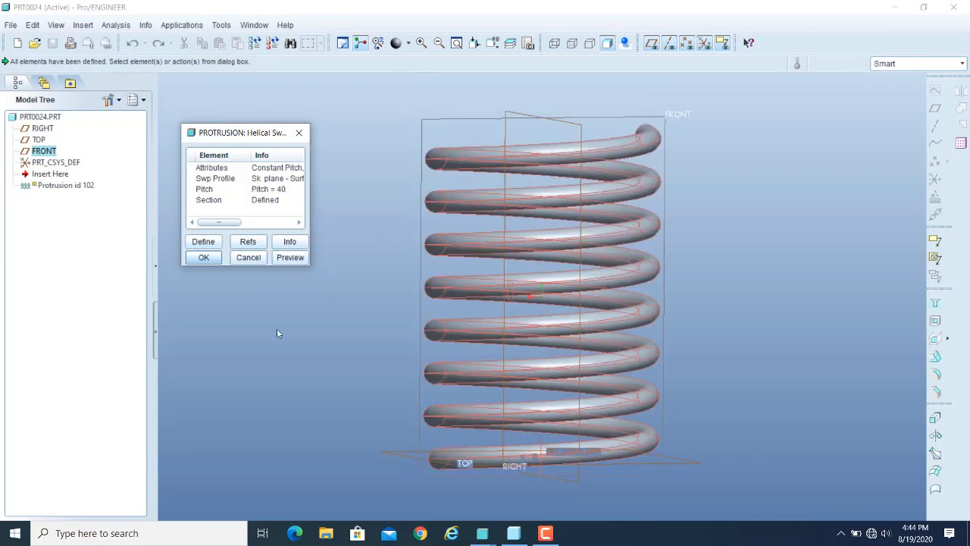
Redefine the section with a circle diameter of 10, finish its sketch and preview the spring
{"action": "double_click", "coordinate": [213, 200]}
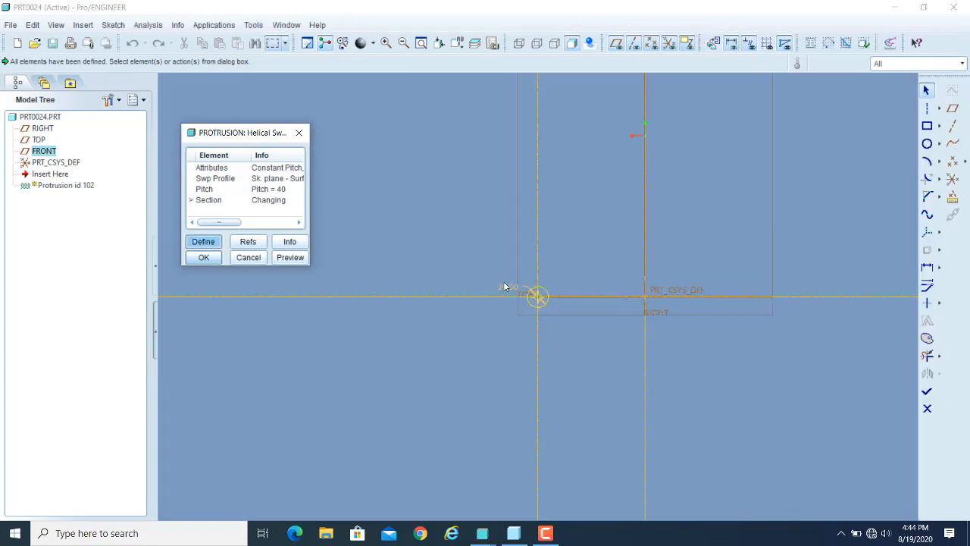
{"action": "double_click", "coordinate": [508, 288]}
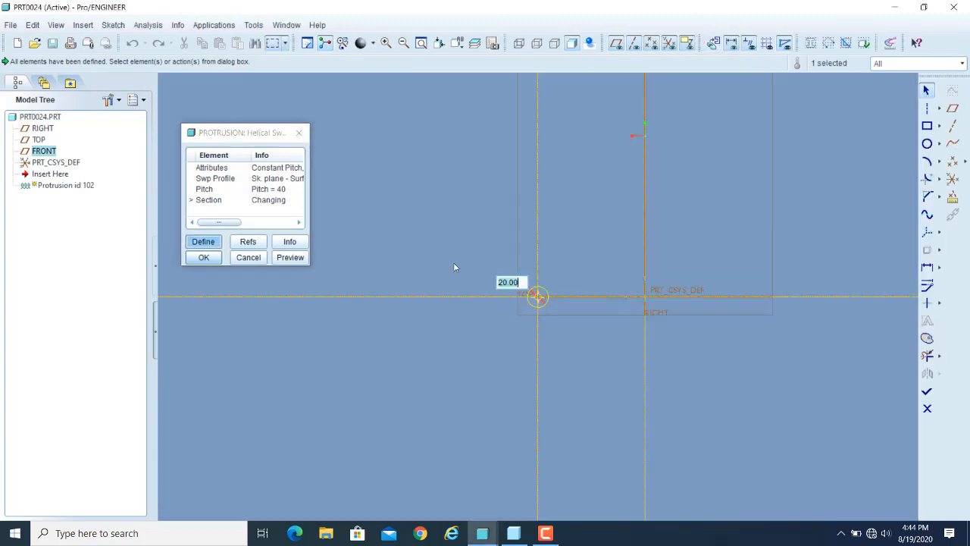
{"action": "type", "text": "10"}
{"action": "key", "text": "Return"}
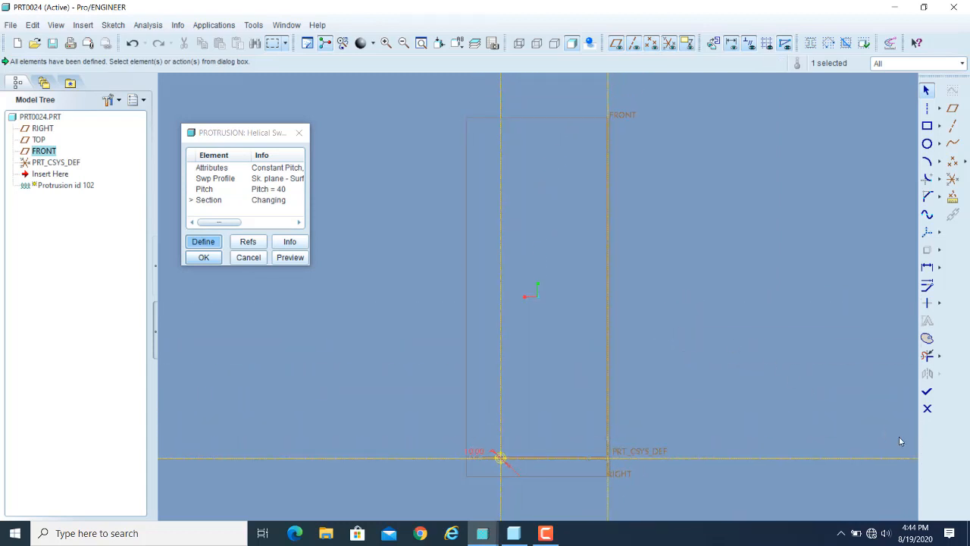
{"action": "left_click", "coordinate": [927, 391]}
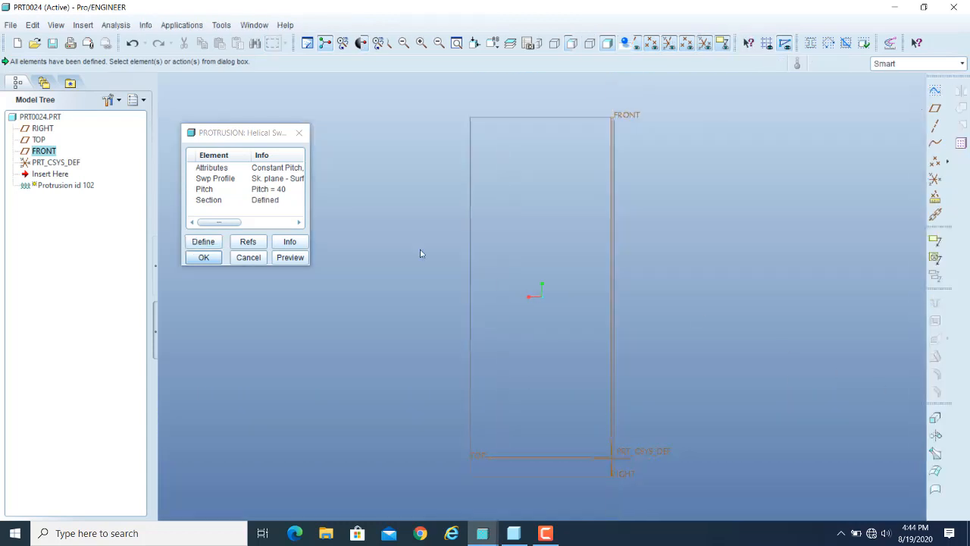
{"action": "left_click", "coordinate": [289, 257]}
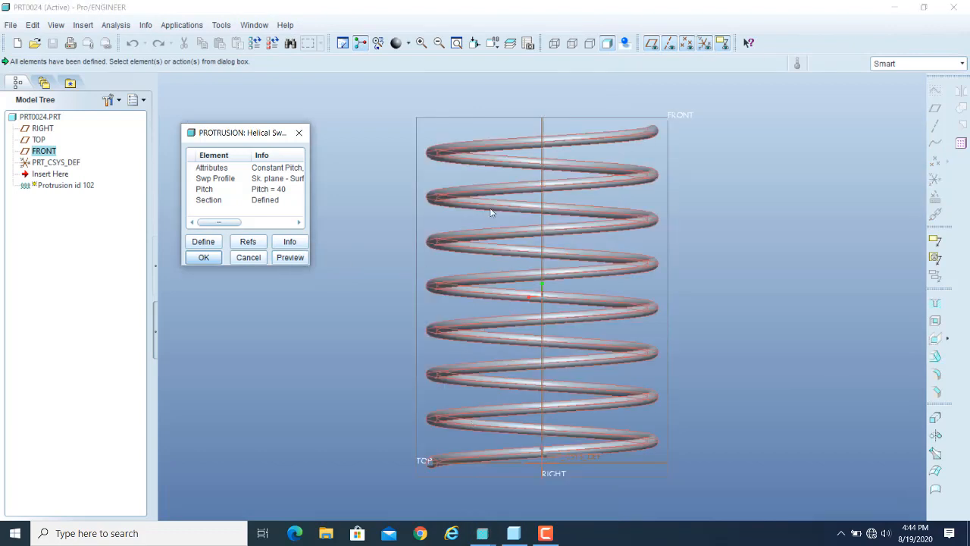
{"action": "left_click", "coordinate": [382, 328]}
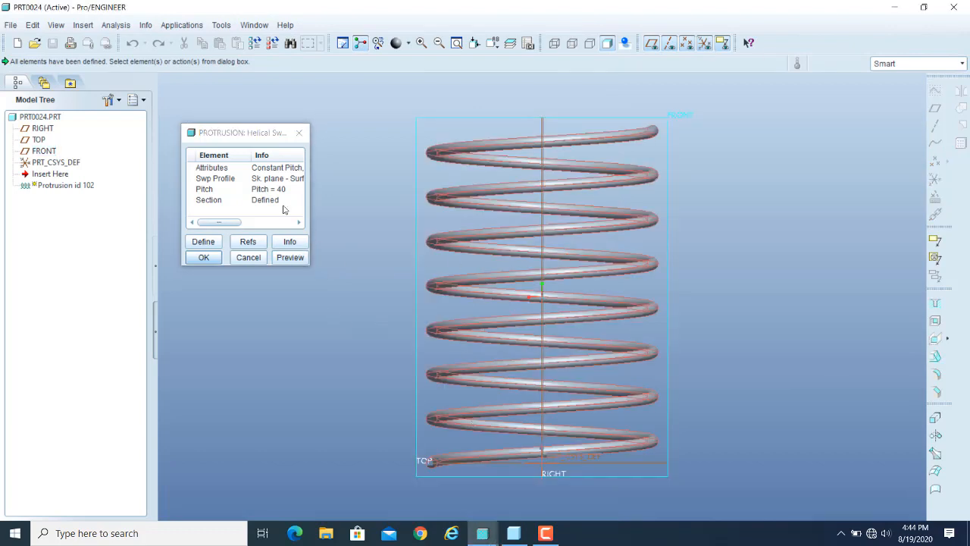
Reopen the sweep profile sketch and move the vertical line to about 126 from the axis, about 297 long
{"action": "left_click", "coordinate": [215, 180]}
{"action": "left_click", "coordinate": [203, 241]}
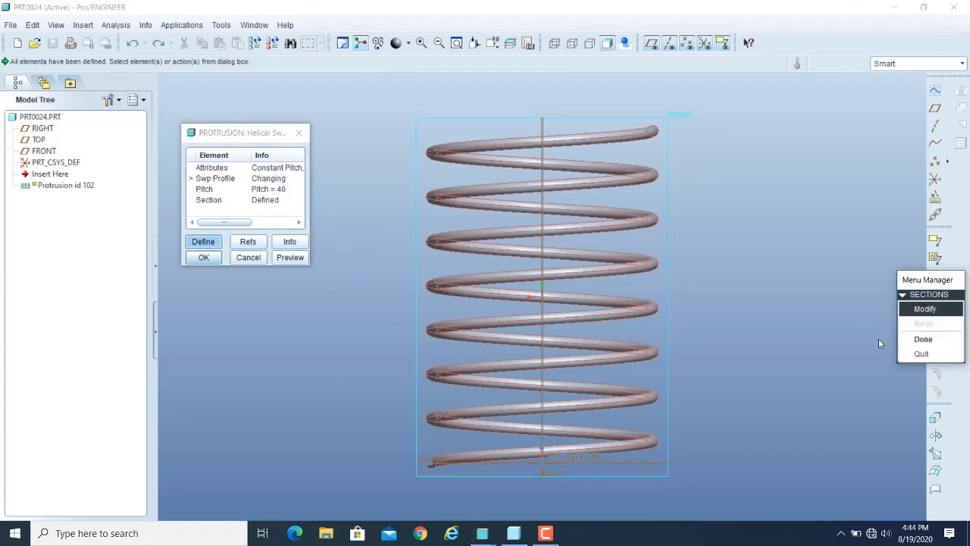
{"action": "left_click", "coordinate": [937, 314]}
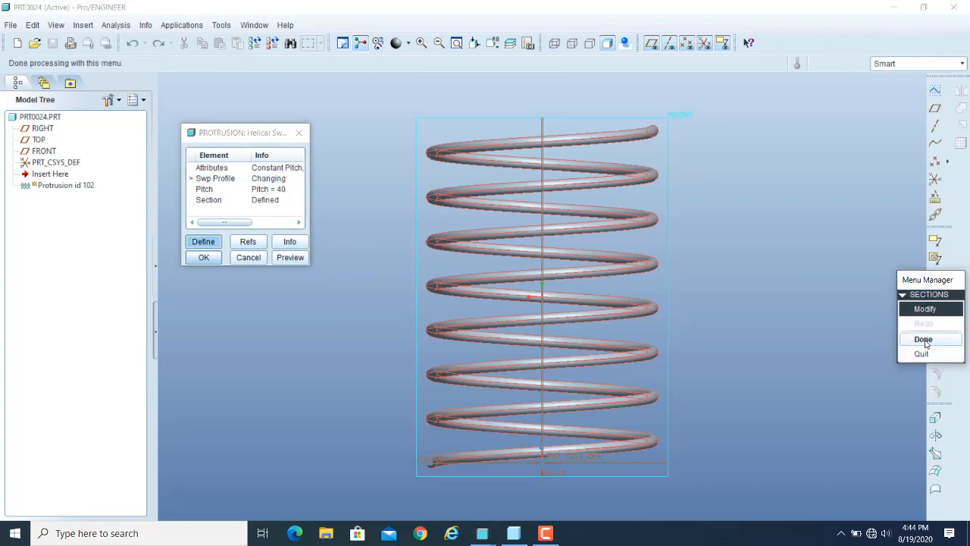
{"action": "left_click", "coordinate": [926, 341]}
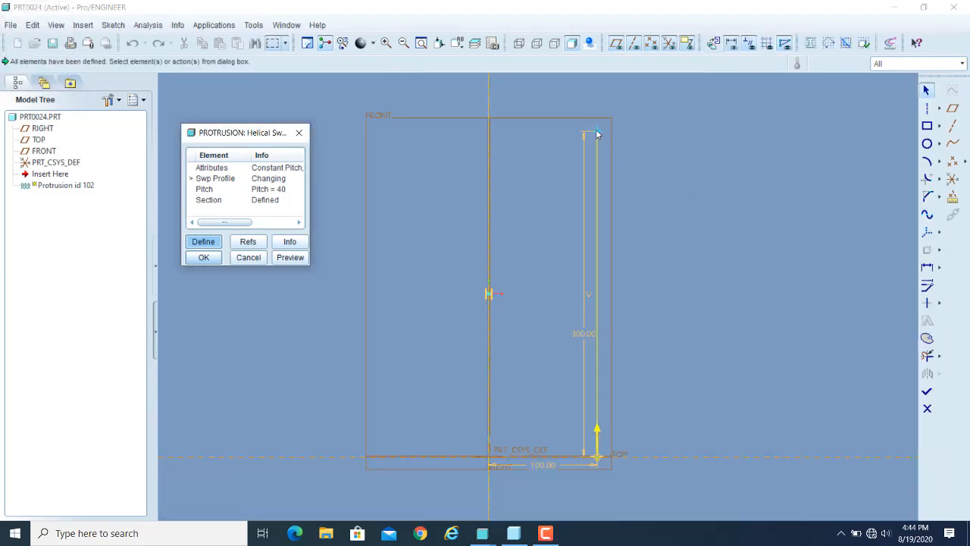
{"action": "mouse_move", "coordinate": [597, 134]}
{"action": "left_mouse_down"}
{"action": "mouse_move", "coordinate": [690, 124]}
{"action": "mouse_move", "coordinate": [626, 135]}
{"action": "left_mouse_up"}
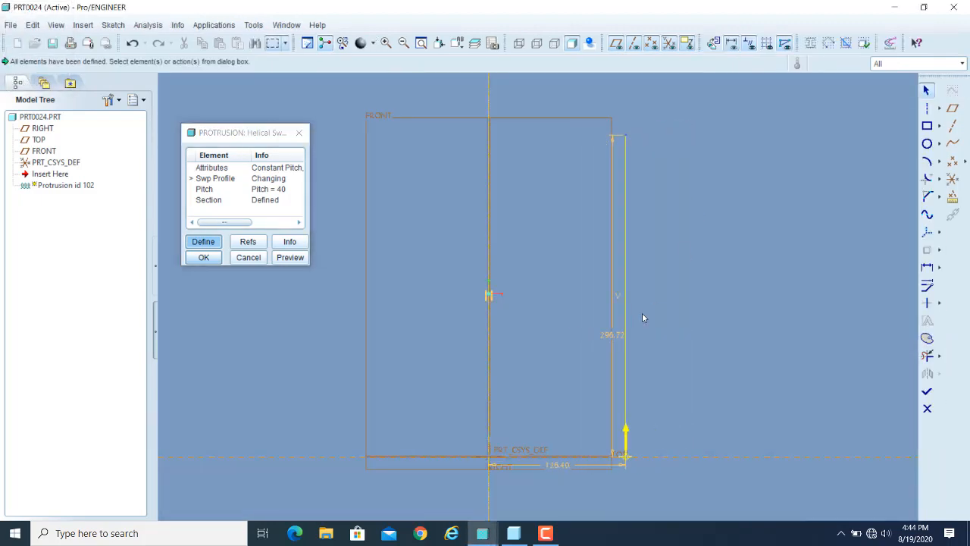
Remove the profile line's vertical constraint, slant it outward about 403 long at about 57°, finish the sketch and preview the conical spring
{"action": "left_click", "coordinate": [616, 293]}
{"action": "right_click", "coordinate": [616, 293]}
{"action": "left_click", "coordinate": [645, 345]}
{"action": "mouse_move", "coordinate": [625, 136]}
{"action": "left_mouse_down"}
{"action": "mouse_move", "coordinate": [743, 124]}
{"action": "mouse_move", "coordinate": [819, 129]}
{"action": "mouse_move", "coordinate": [851, 116]}
{"action": "mouse_move", "coordinate": [862, 90]}
{"action": "left_mouse_up"}
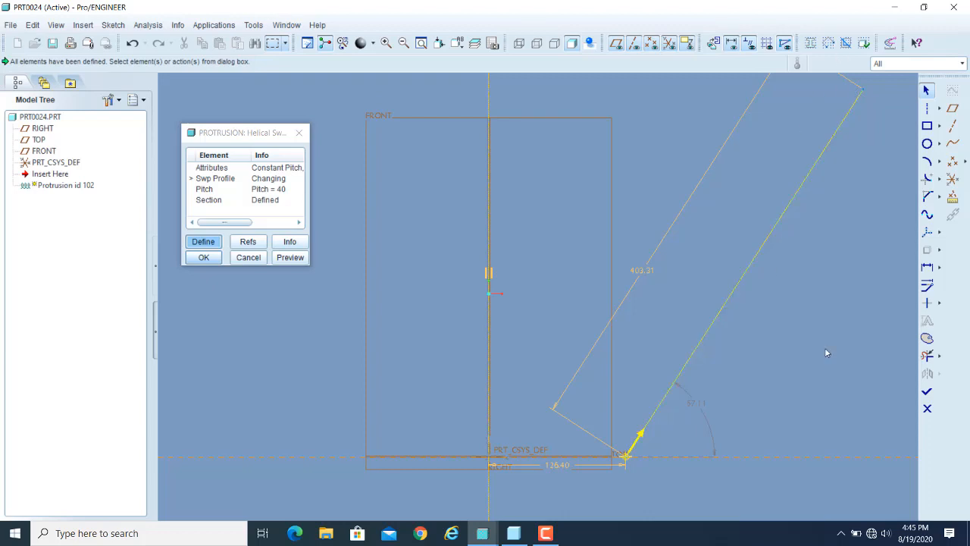
{"action": "left_click", "coordinate": [926, 391]}
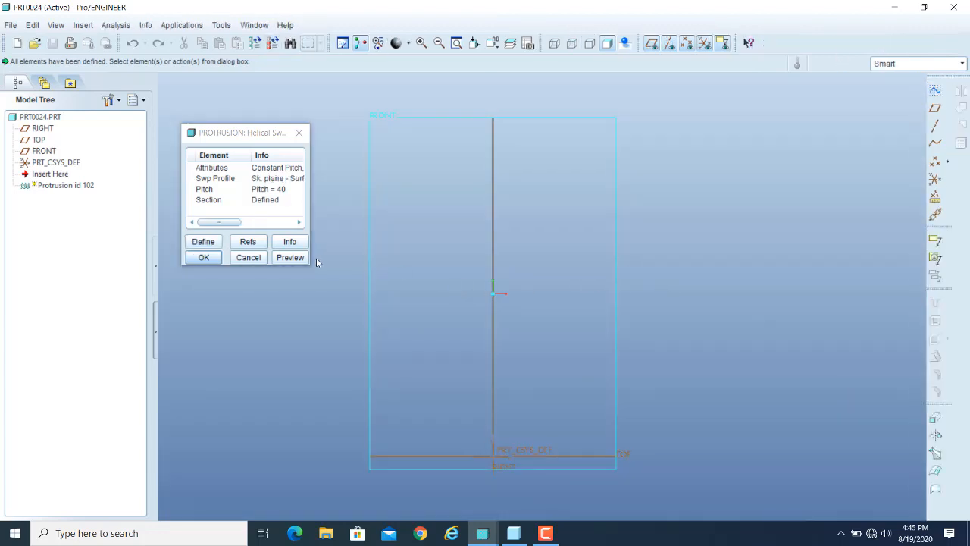
{"action": "left_click", "coordinate": [290, 257]}
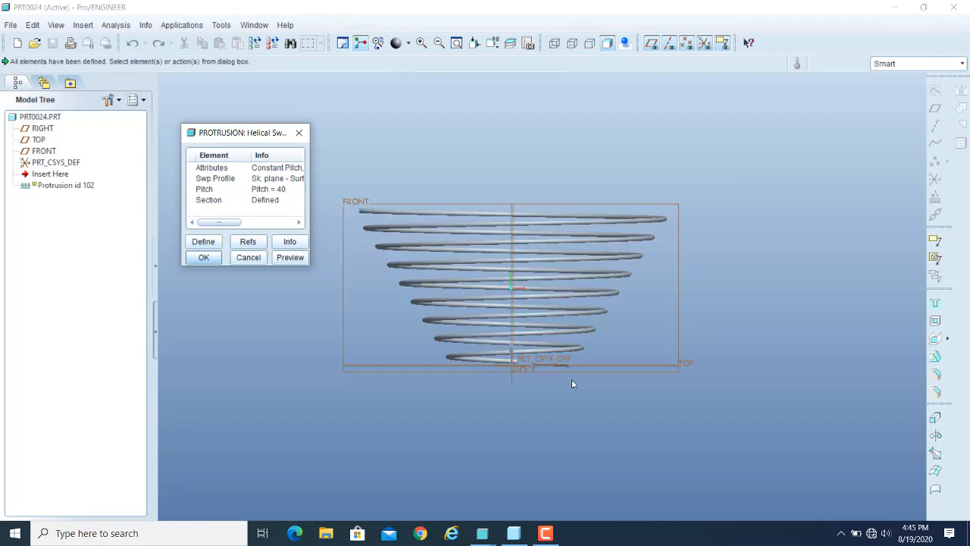
Reopen the sweep profile sketch and delete the slanted line
{"action": "left_click", "coordinate": [216, 179]}
{"action": "left_click", "coordinate": [203, 241]}
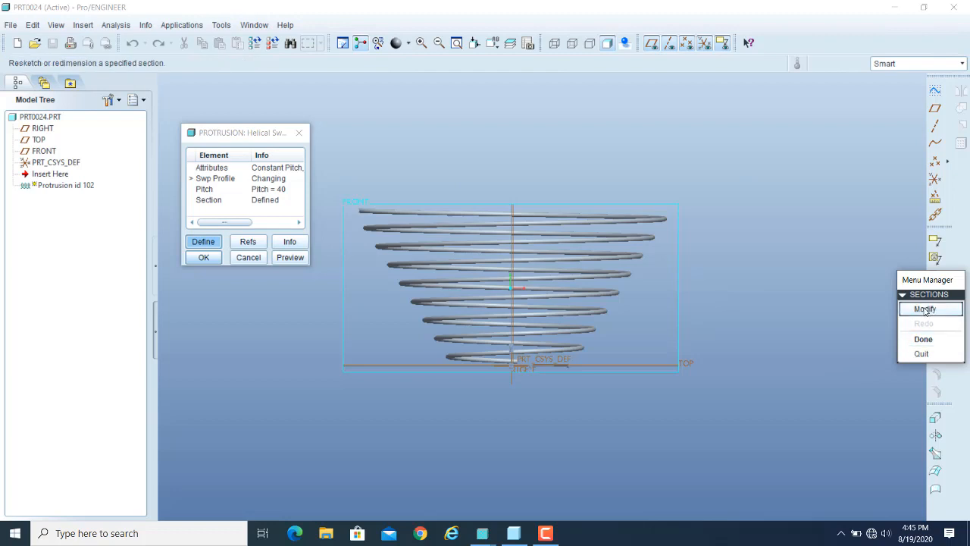
{"action": "left_click", "coordinate": [924, 339]}
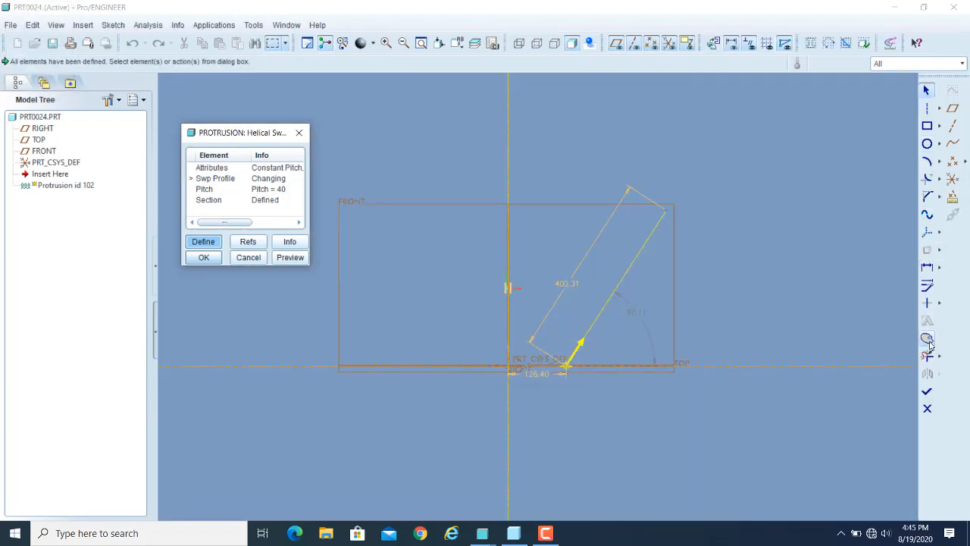
{"action": "left_click_drag", "start_coordinate": [597, 250], "coordinate": [645, 302]}
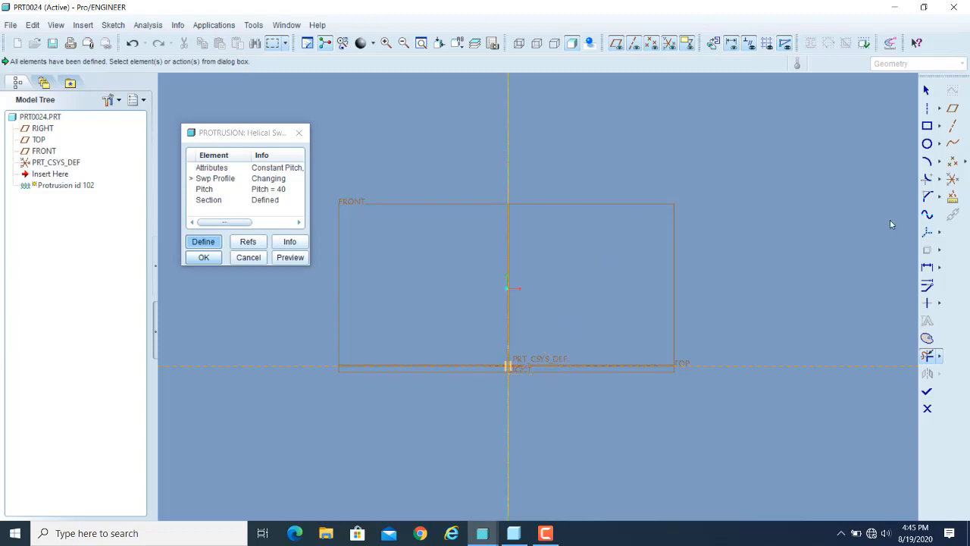
Sketch an arc profile starting on the TOP plane and bowing inward toward the axis, finish the sketch and preview the curved spring
{"action": "left_click", "coordinate": [928, 160]}
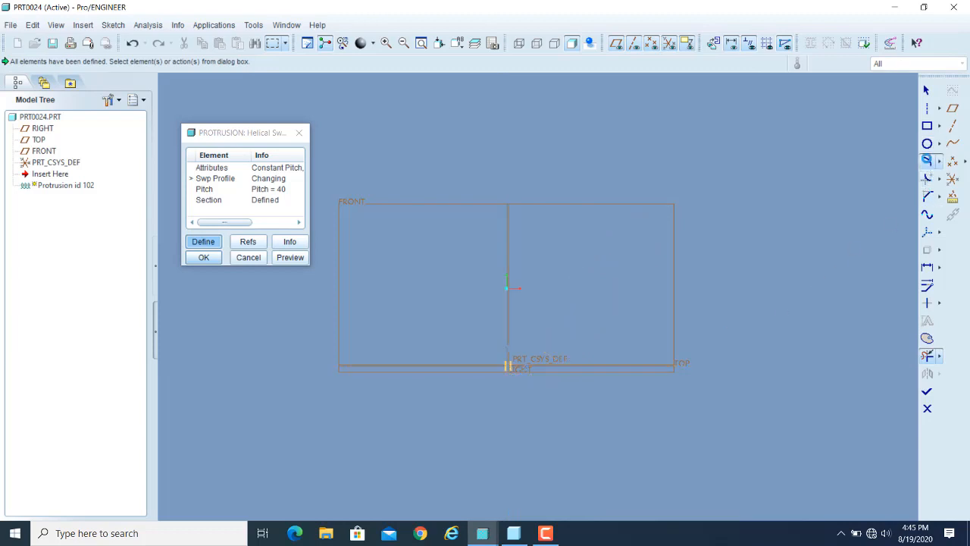
{"action": "left_click", "coordinate": [571, 366]}
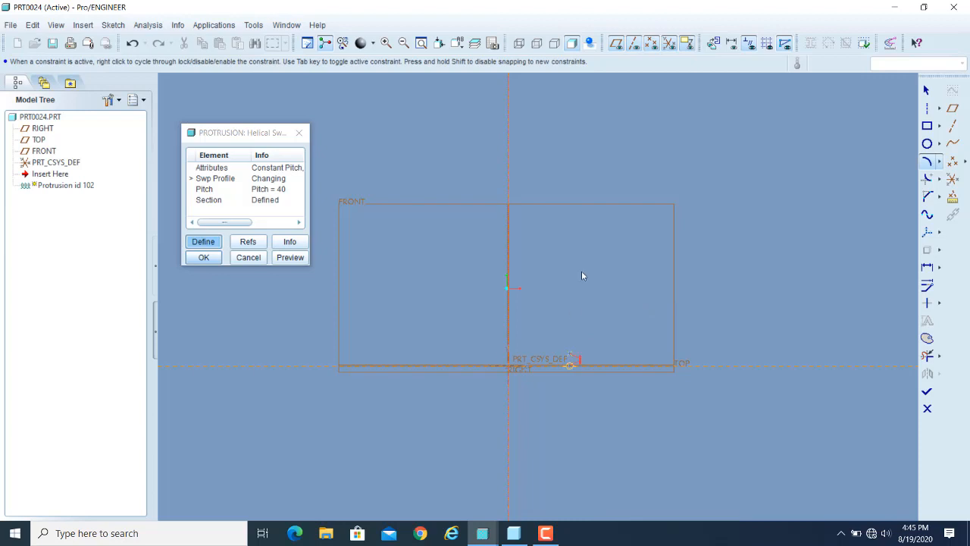
{"action": "left_click", "coordinate": [602, 114]}
{"action": "left_click", "coordinate": [569, 201]}
{"action": "left_click", "coordinate": [926, 90]}
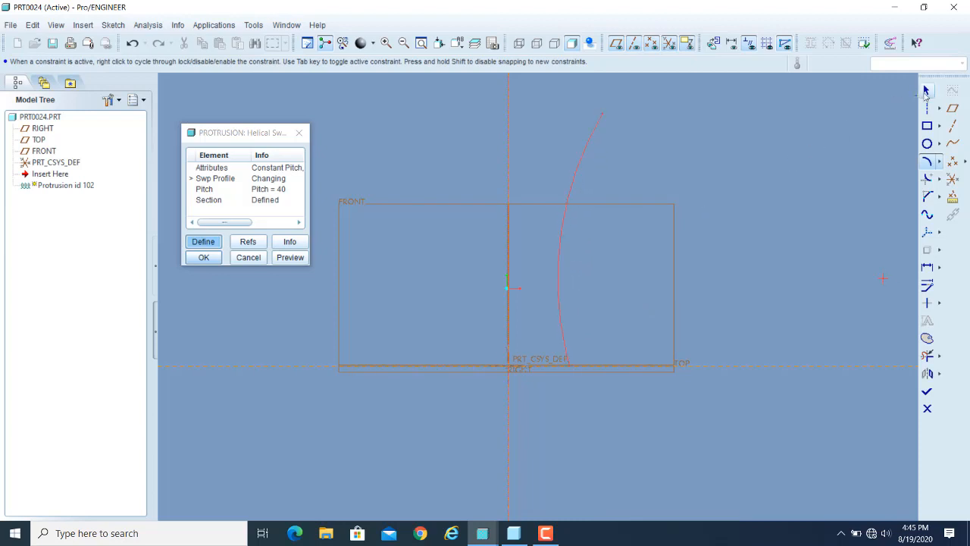
{"action": "left_click", "coordinate": [927, 393]}
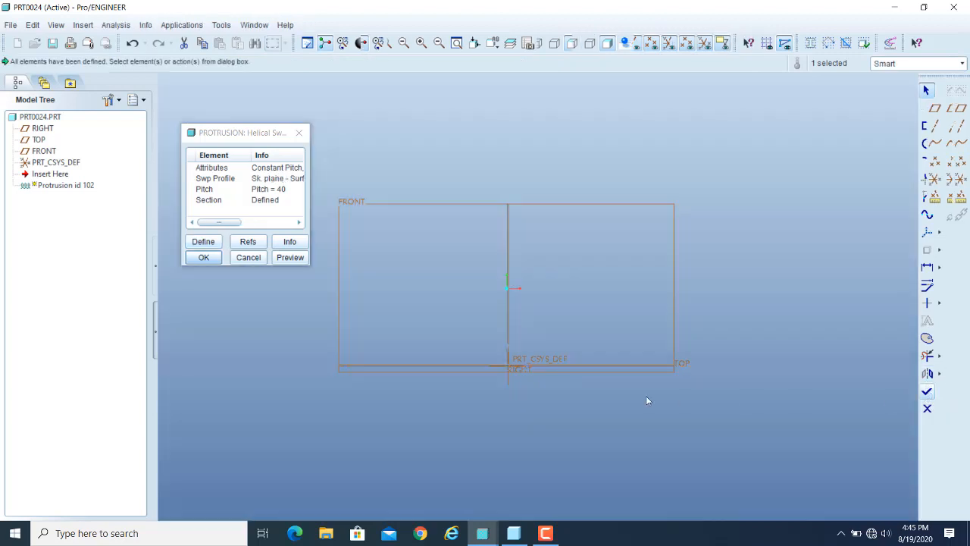
{"action": "left_click", "coordinate": [290, 258]}
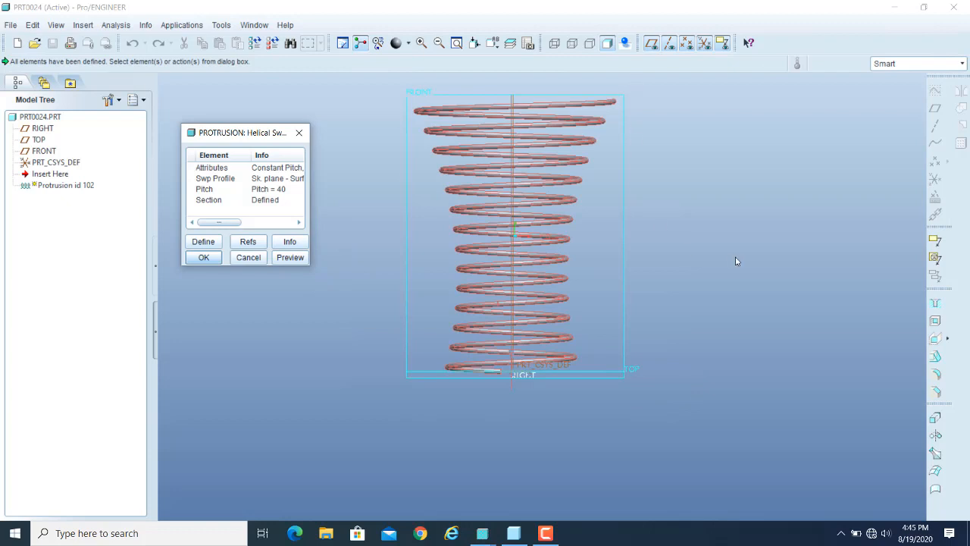
{"action": "middle_click_drag", "start_coordinate": [735, 261], "coordinate": [682, 360]}
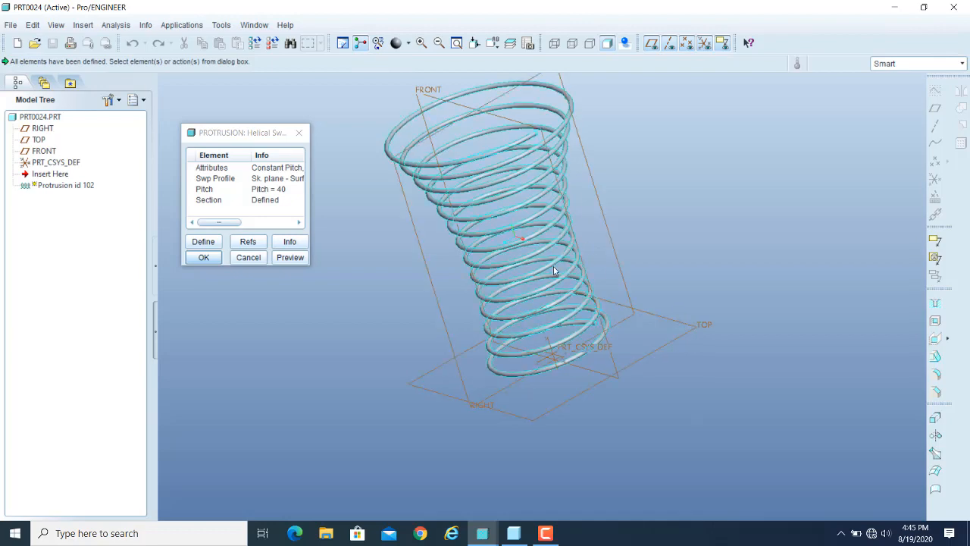
{"action": "middle_click_drag", "start_coordinate": [554, 266], "coordinate": [421, 245]}
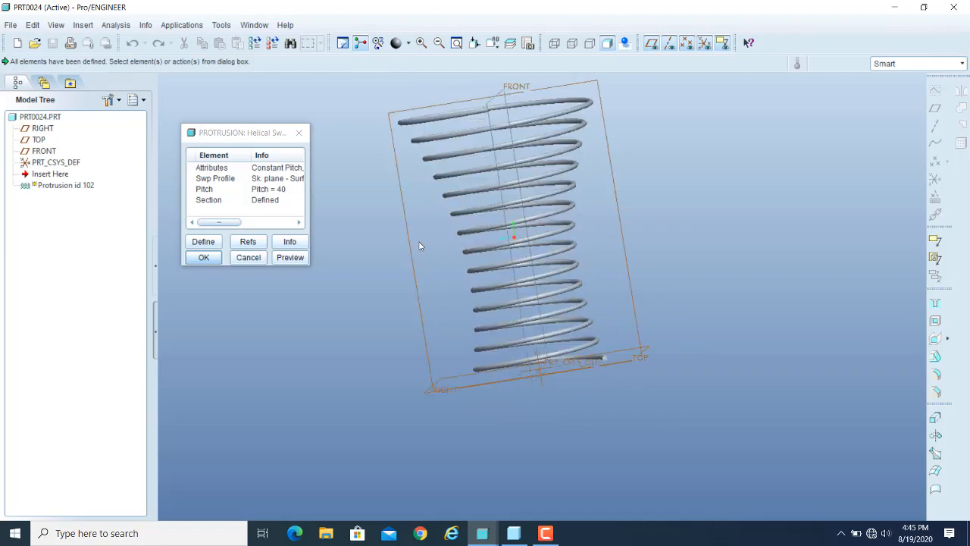
Redefine the section by deleting its circle from the sketch
{"action": "double_click", "coordinate": [211, 200]}
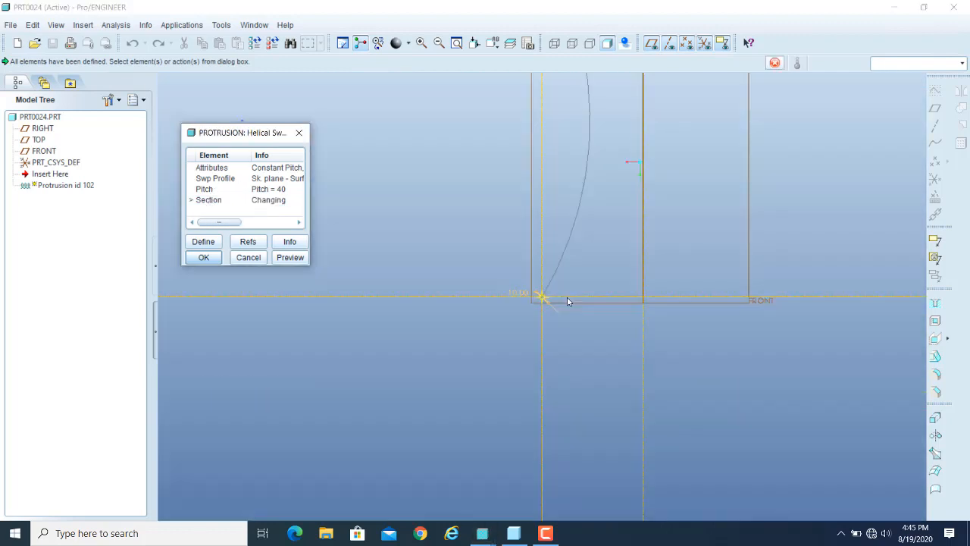
{"action": "scroll", "coordinate": [551, 303], "scroll_direction": "down", "scroll_amount": 6}
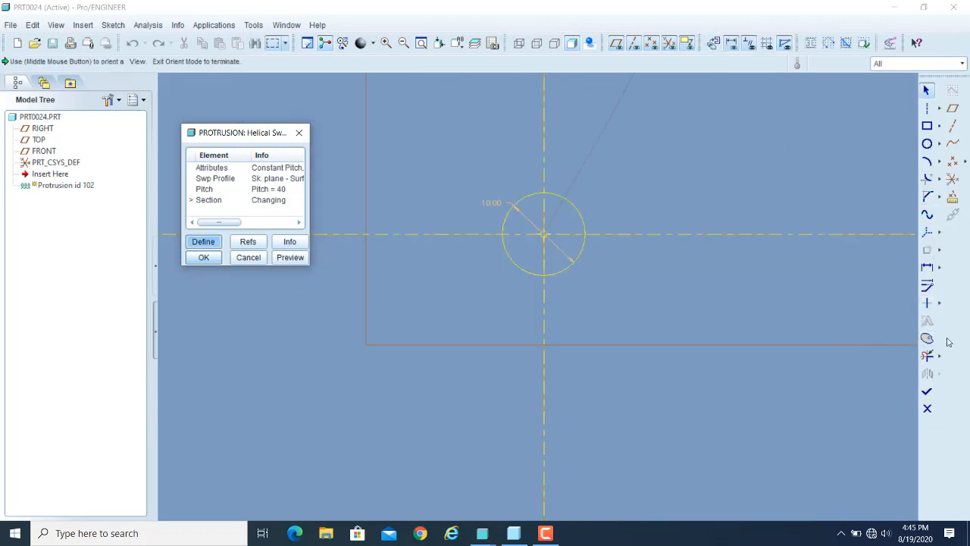
{"action": "left_click", "coordinate": [929, 358]}
{"action": "left_click_drag", "start_coordinate": [512, 280], "coordinate": [510, 197]}
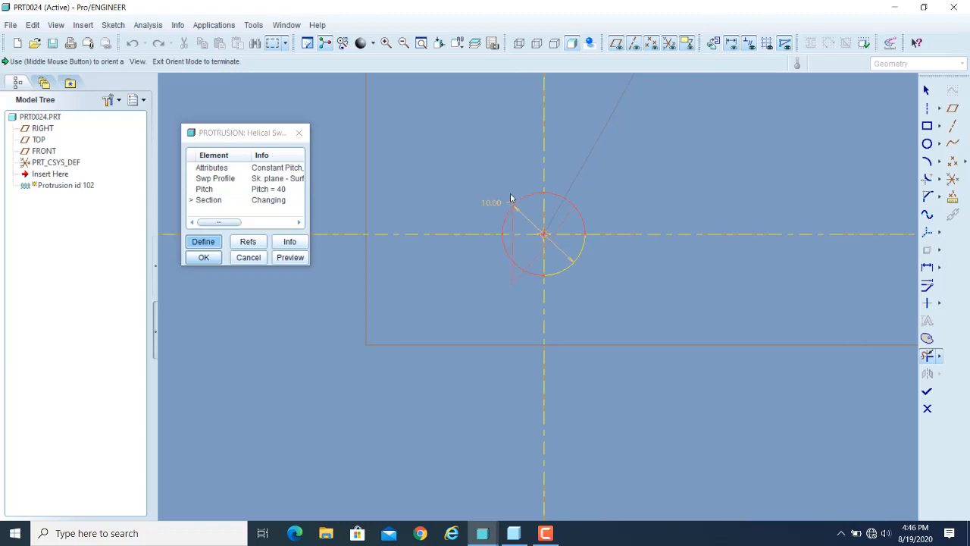
Sketch a rectangular section about 6.6 wide and 4.9 high around the profile's start point, finish the sketch and preview the spring
{"action": "left_click", "coordinate": [927, 126]}
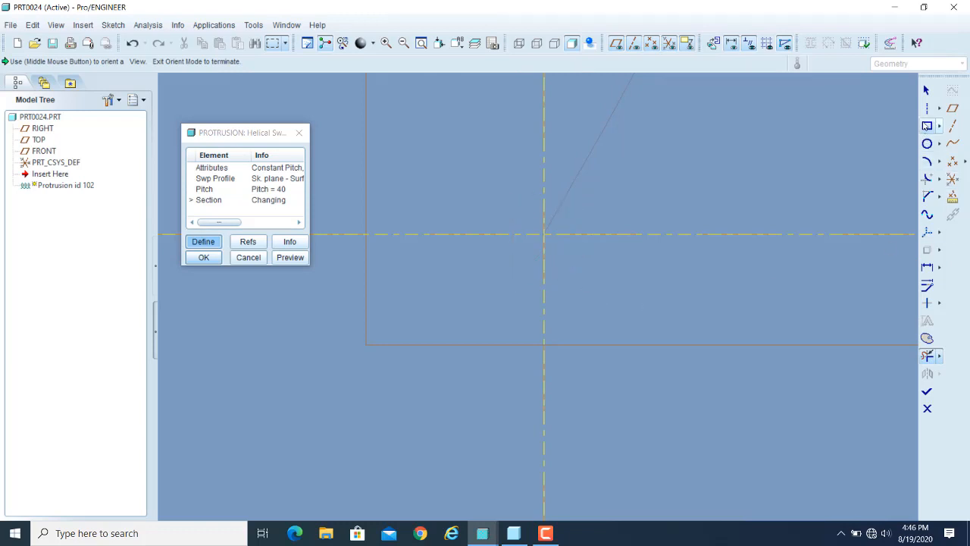
{"action": "left_click", "coordinate": [517, 253]}
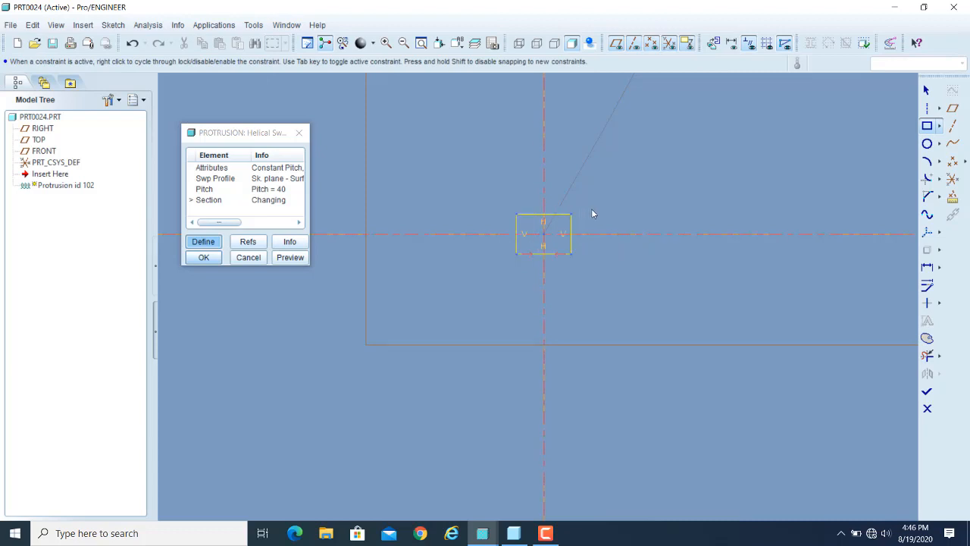
{"action": "left_click", "coordinate": [928, 392]}
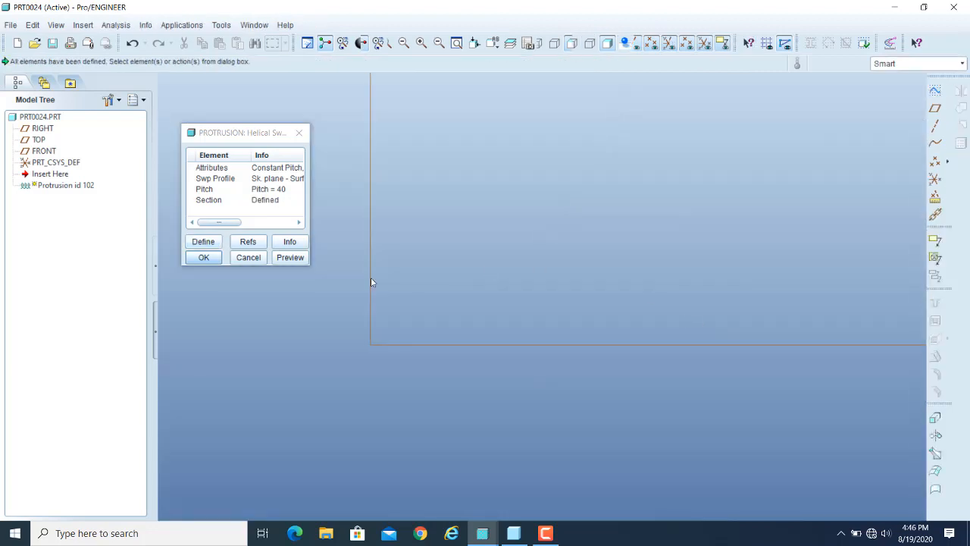
{"action": "left_click", "coordinate": [291, 257]}
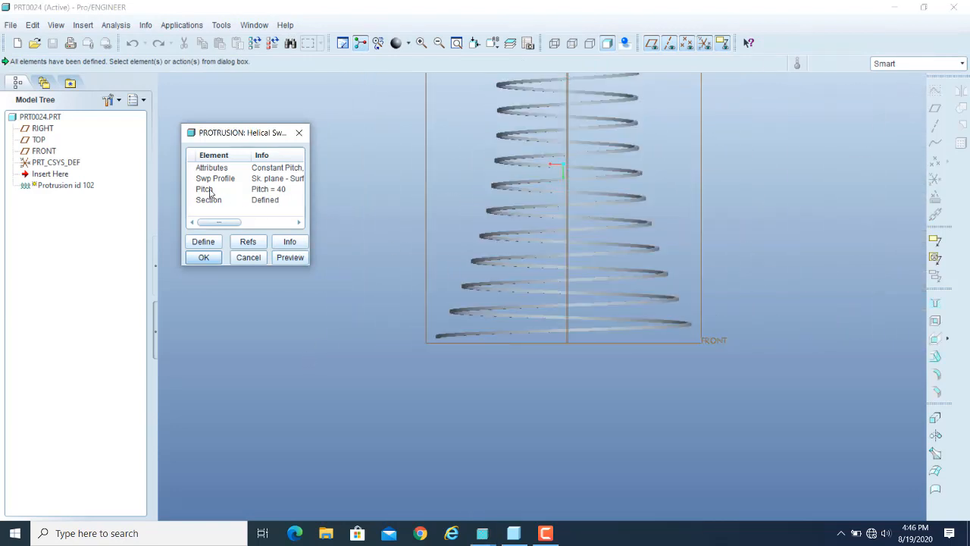
{"action": "scroll", "coordinate": [584, 187], "scroll_direction": "up", "scroll_amount": 2}
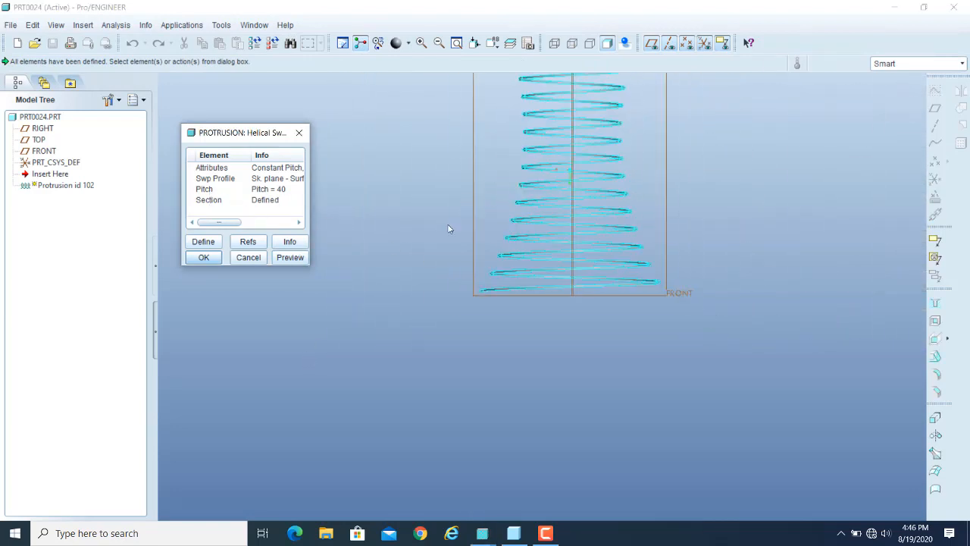
Redefine the pitch as 30 and complete the helical sweep feature
{"action": "left_click", "coordinate": [205, 189]}
{"action": "left_click", "coordinate": [203, 241]}
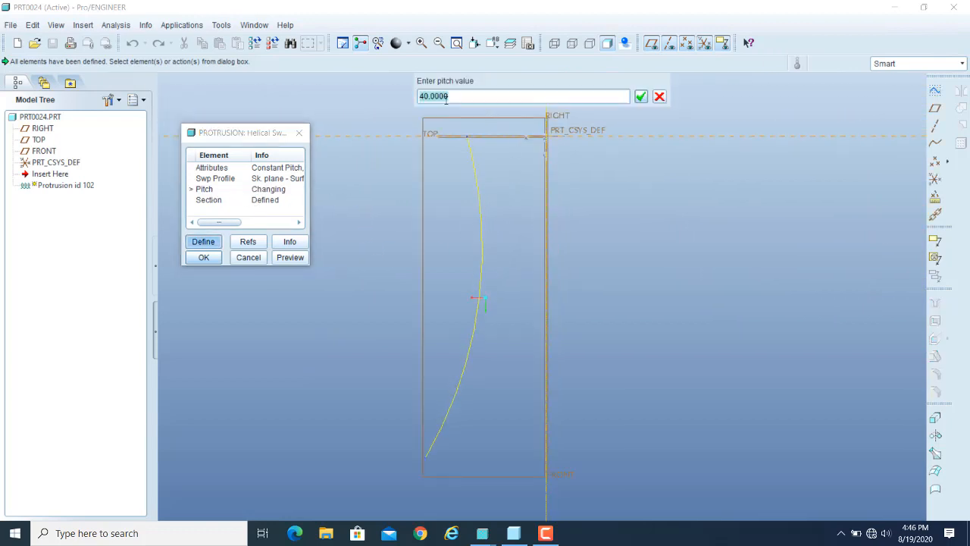
{"action": "type", "text": "30"}
{"action": "key", "text": "Return"}
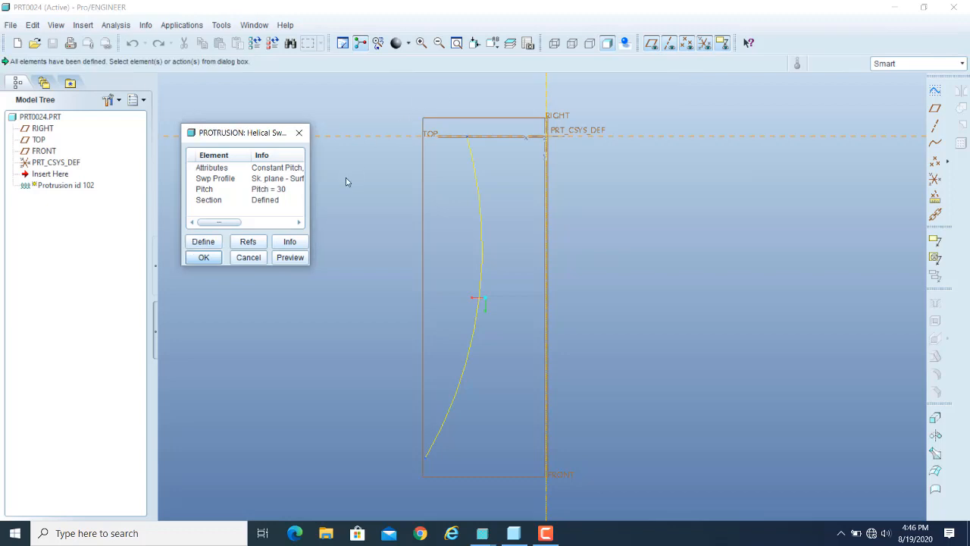
{"action": "left_click", "coordinate": [204, 258]}
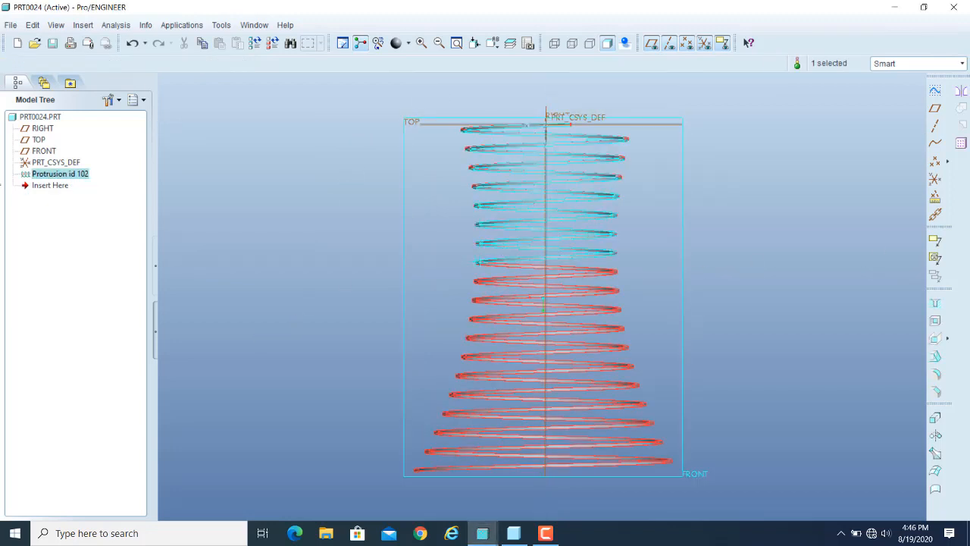
Edit the definition of the helical sweep protrusion and set the section rectangle's width to 20
{"action": "right_click", "coordinate": [46, 179]}
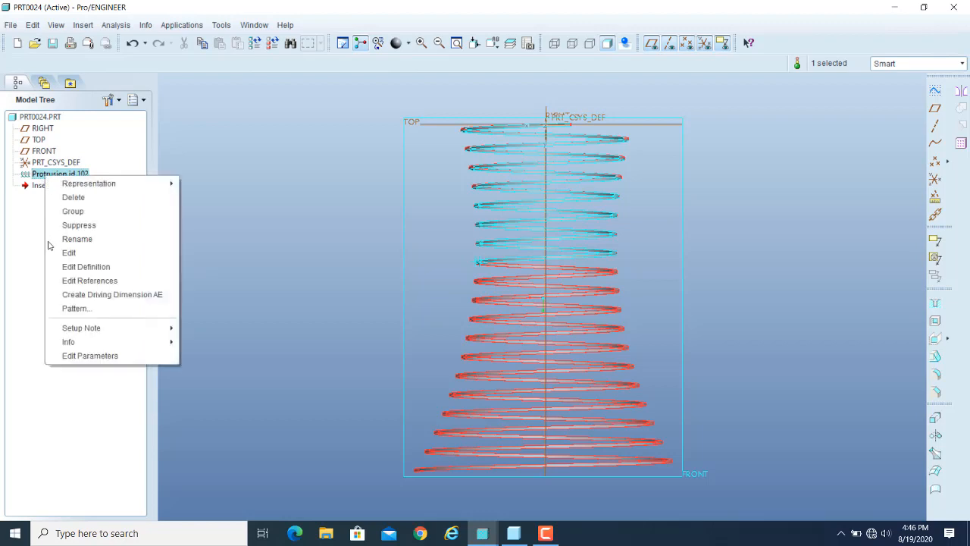
{"action": "left_click", "coordinate": [86, 267]}
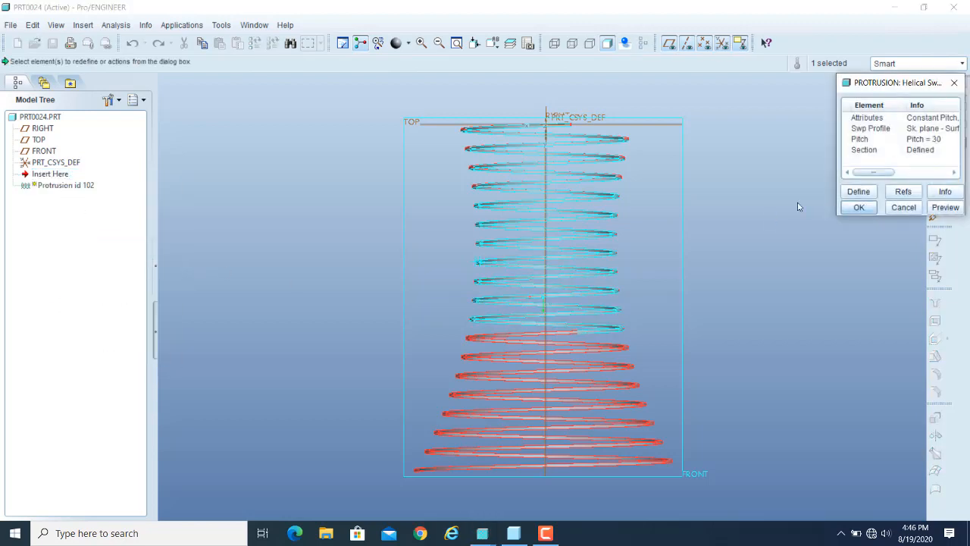
{"action": "double_click", "coordinate": [866, 150]}
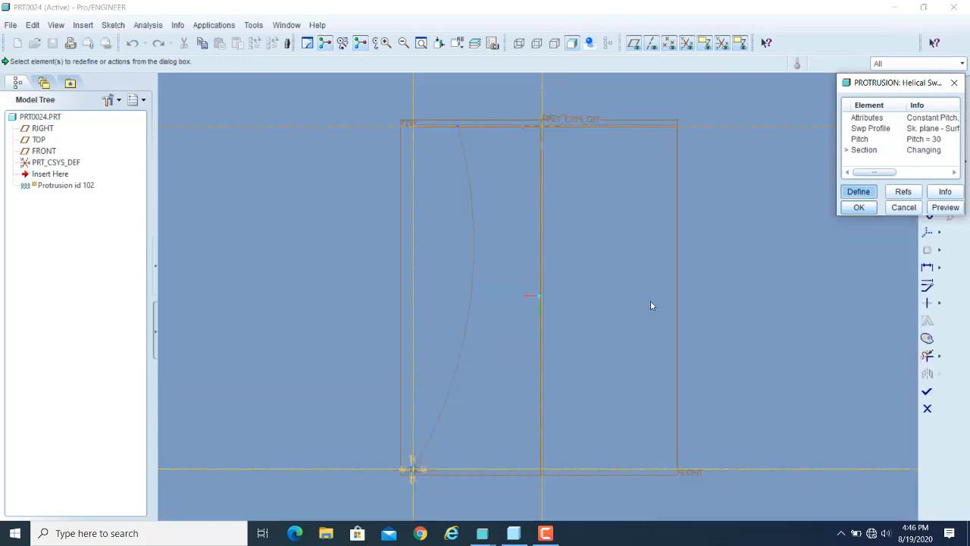
{"action": "scroll", "coordinate": [371, 461], "scroll_direction": "down", "scroll_amount": 8}
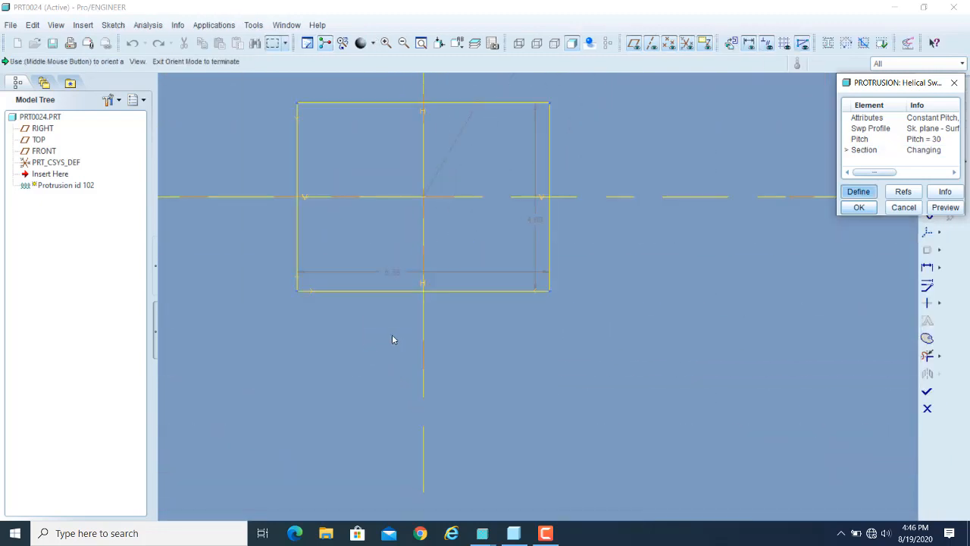
{"action": "double_click", "coordinate": [392, 271]}
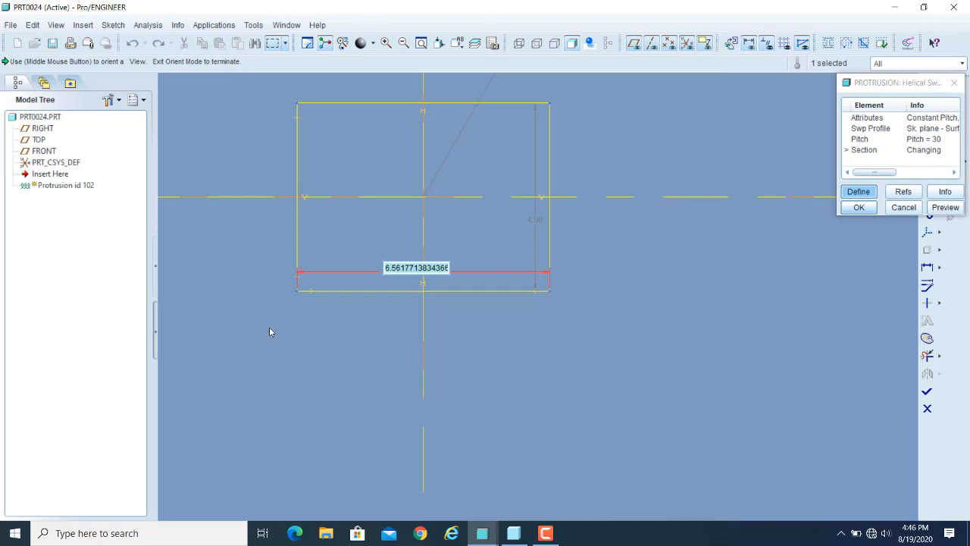
{"action": "type", "text": "30"}
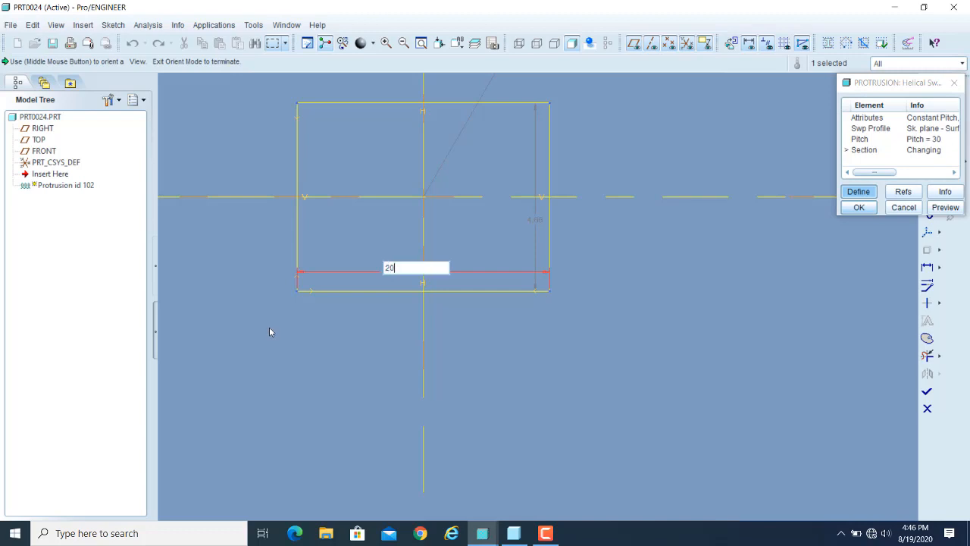
{"action": "key", "text": "Return"}
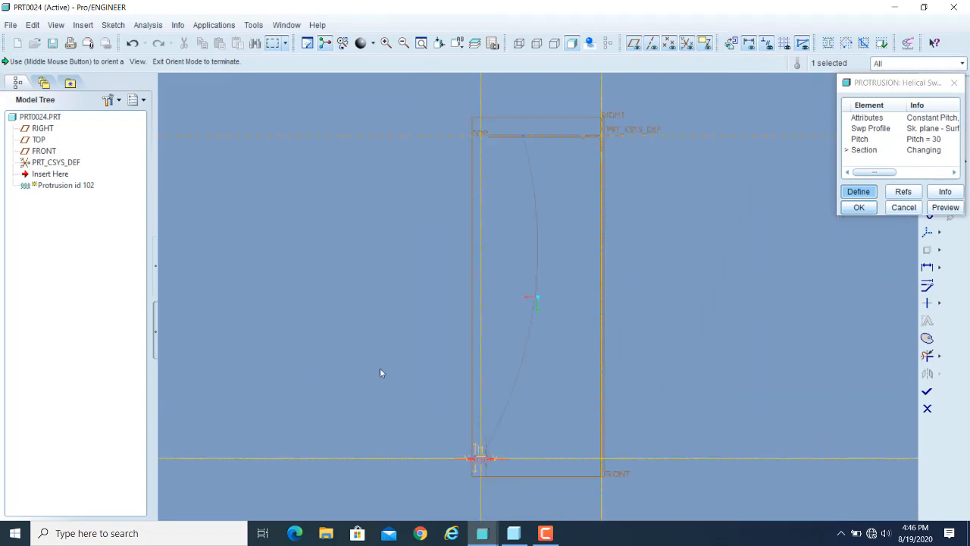
Set the section rectangle's height to 15 and finish the section sketch
{"action": "middle_click_drag", "start_coordinate": [470, 424], "coordinate": [490, 477]}
{"action": "scroll", "coordinate": [491, 473], "scroll_direction": "up", "scroll_amount": 5}
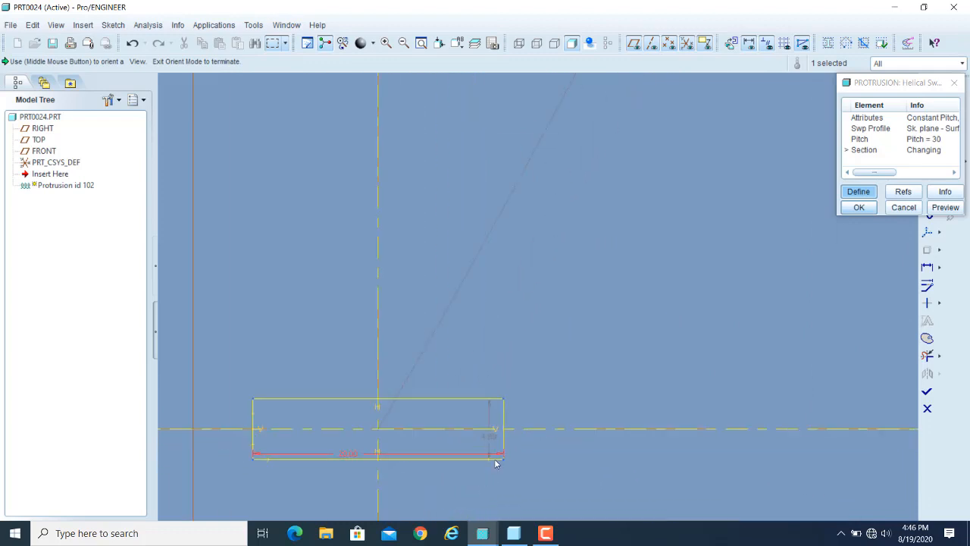
{"action": "double_click", "coordinate": [485, 421]}
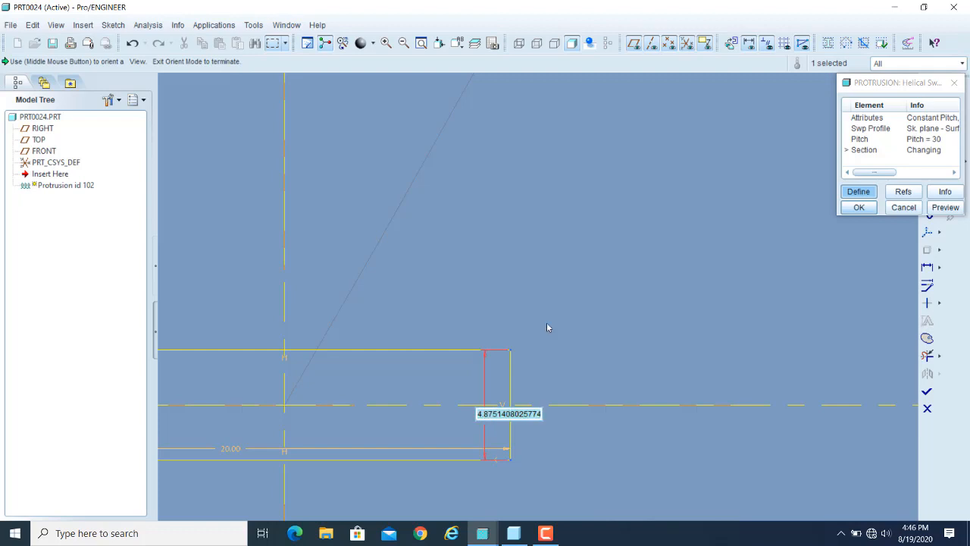
{"action": "type", "text": "15"}
{"action": "key", "text": "Return"}
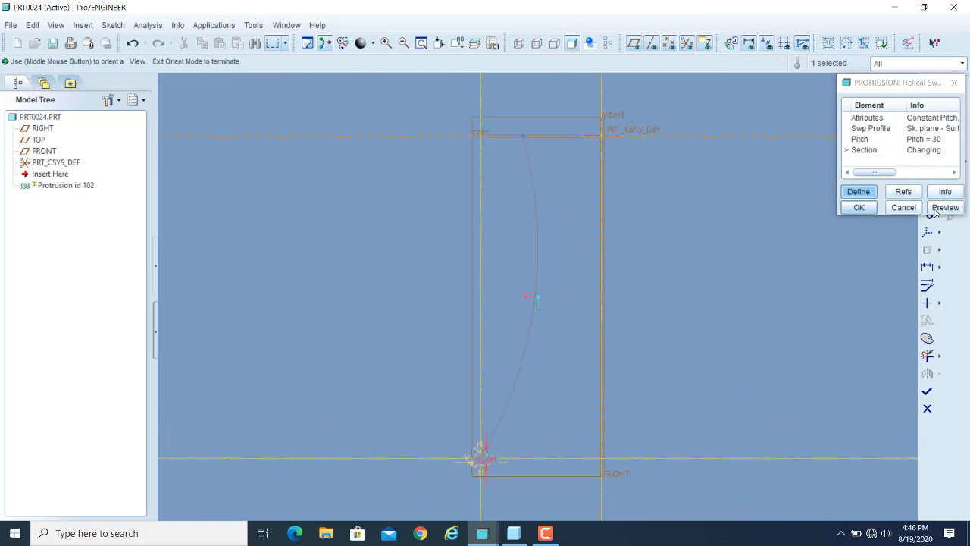
{"action": "left_click", "coordinate": [926, 391]}
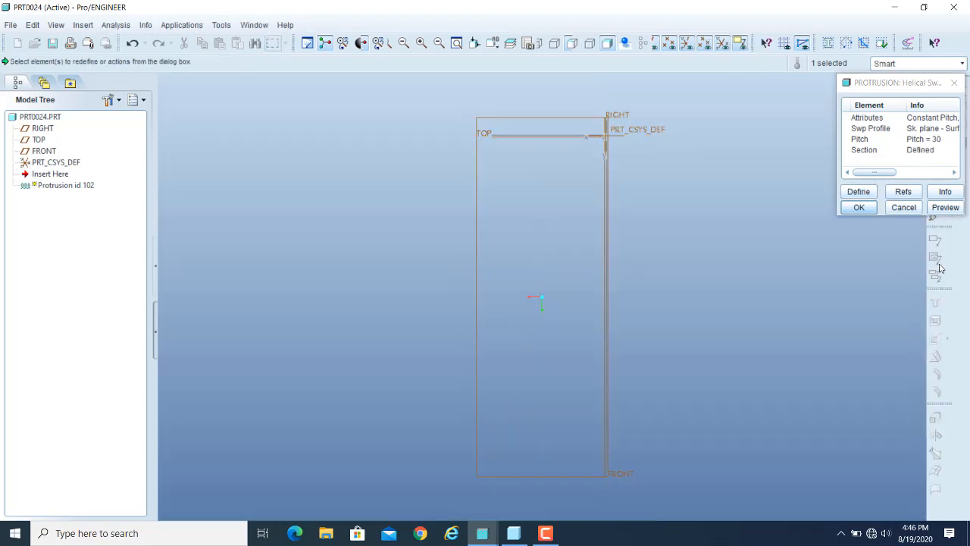
Preview the redefined spring from several angles and complete the helical sweep protrusion
{"action": "left_click", "coordinate": [944, 206]}
{"action": "scroll", "coordinate": [663, 317], "scroll_direction": "down", "scroll_amount": 3}
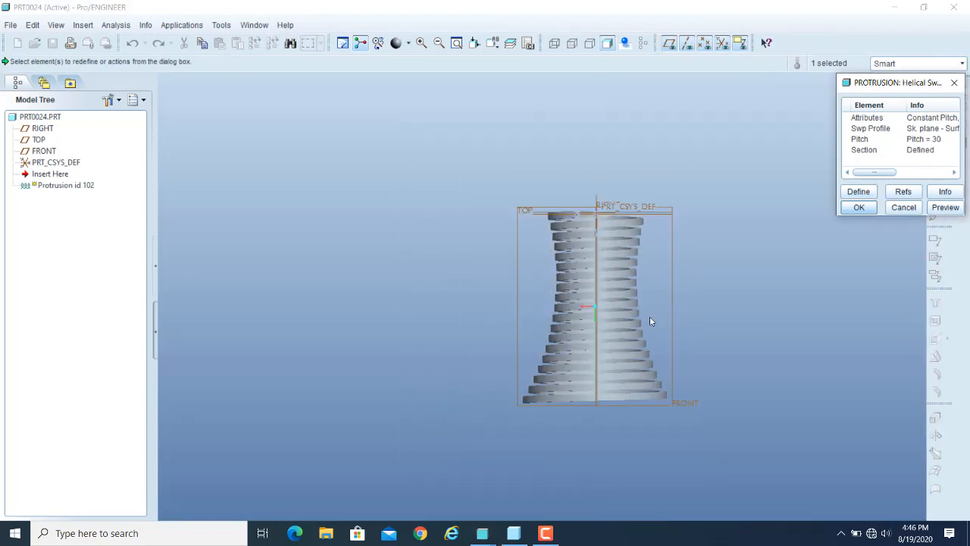
{"action": "mouse_move", "coordinate": [690, 300]}
{"action": "middle_mouse_down"}
{"action": "mouse_move", "coordinate": [660, 290]}
{"action": "mouse_move", "coordinate": [673, 357]}
{"action": "mouse_move", "coordinate": [715, 400]}
{"action": "mouse_move", "coordinate": [756, 387]}
{"action": "middle_mouse_up"}
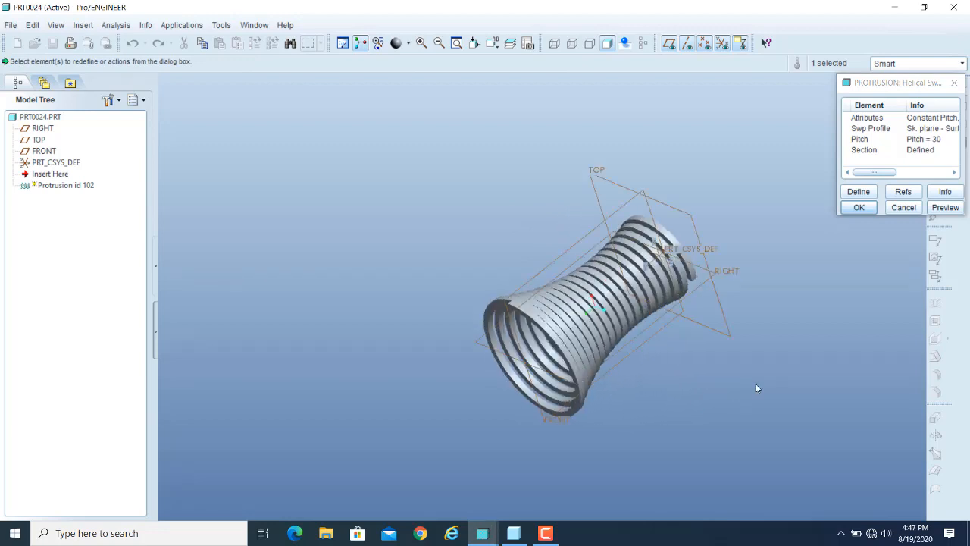
{"action": "middle_click_drag", "start_coordinate": [512, 247], "coordinate": [736, 383]}
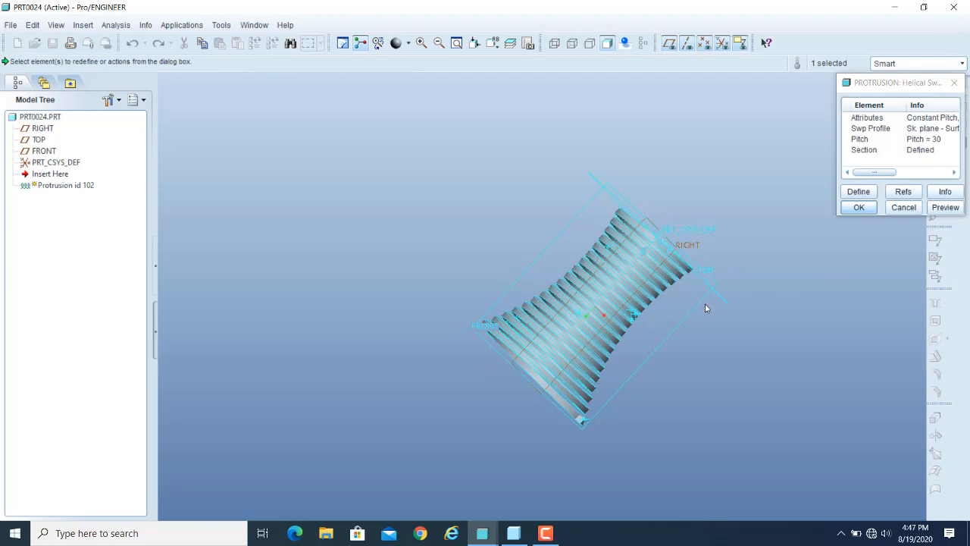
{"action": "mouse_move", "coordinate": [705, 306]}
{"action": "middle_mouse_down"}
{"action": "mouse_move", "coordinate": [756, 316]}
{"action": "mouse_move", "coordinate": [803, 429]}
{"action": "middle_mouse_up"}
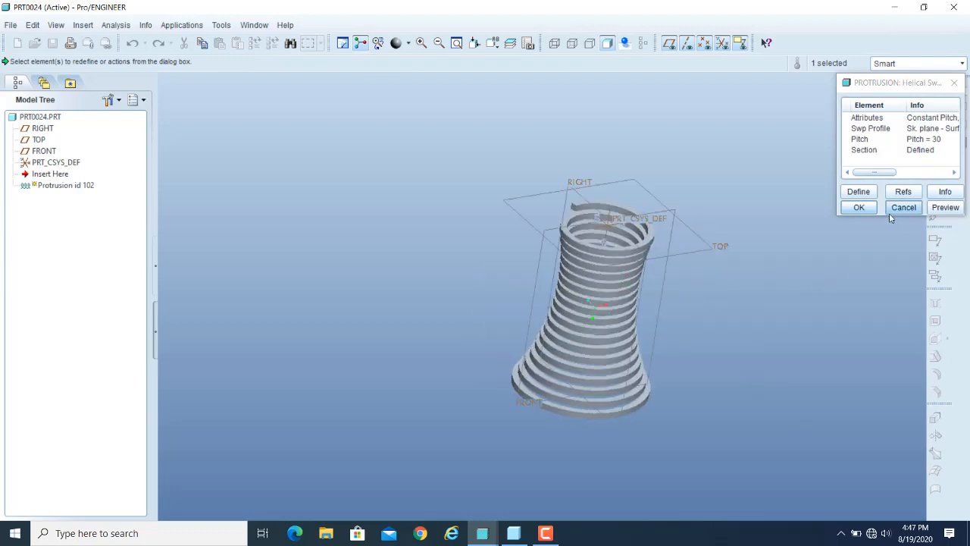
{"action": "left_click", "coordinate": [864, 207]}
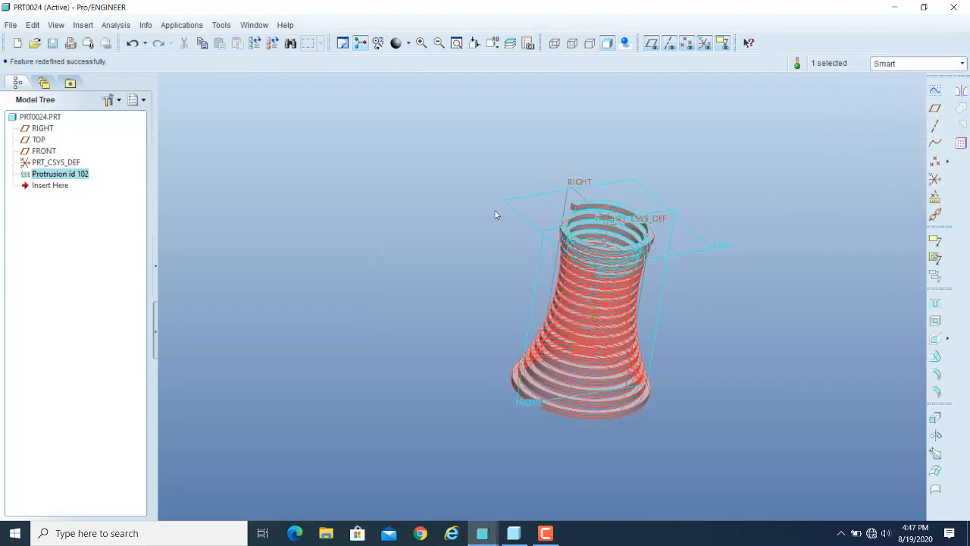
{"action": "left_click", "coordinate": [473, 167]}
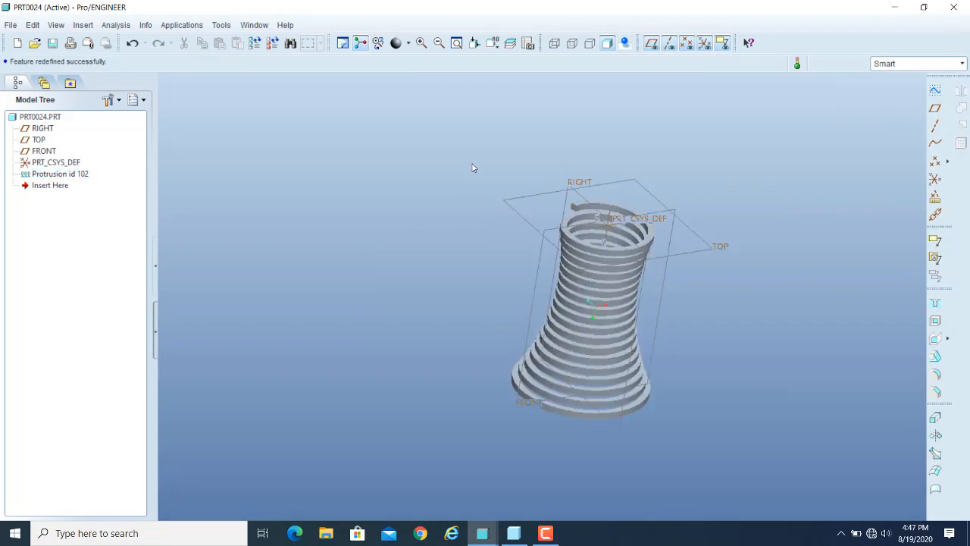
Undo the helical sweep protrusion so only the datums are left, and return the view to Standard Orientation
{"action": "left_click", "coordinate": [133, 44]}
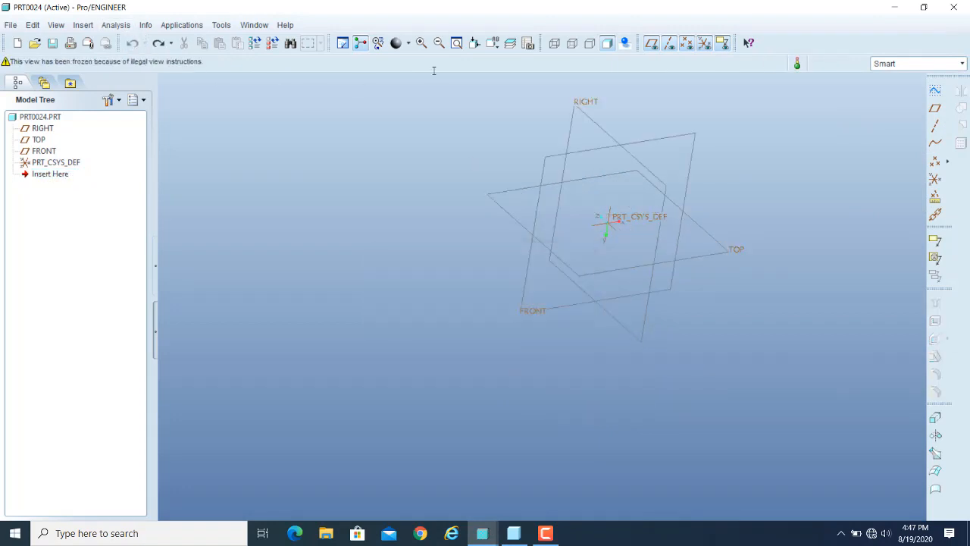
{"action": "left_click", "coordinate": [493, 43]}
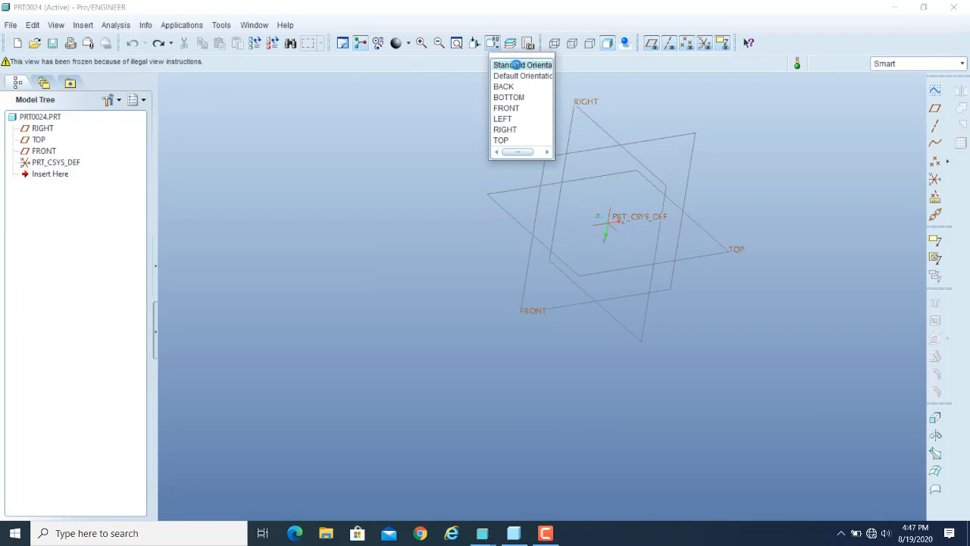
{"action": "left_click", "coordinate": [521, 63]}
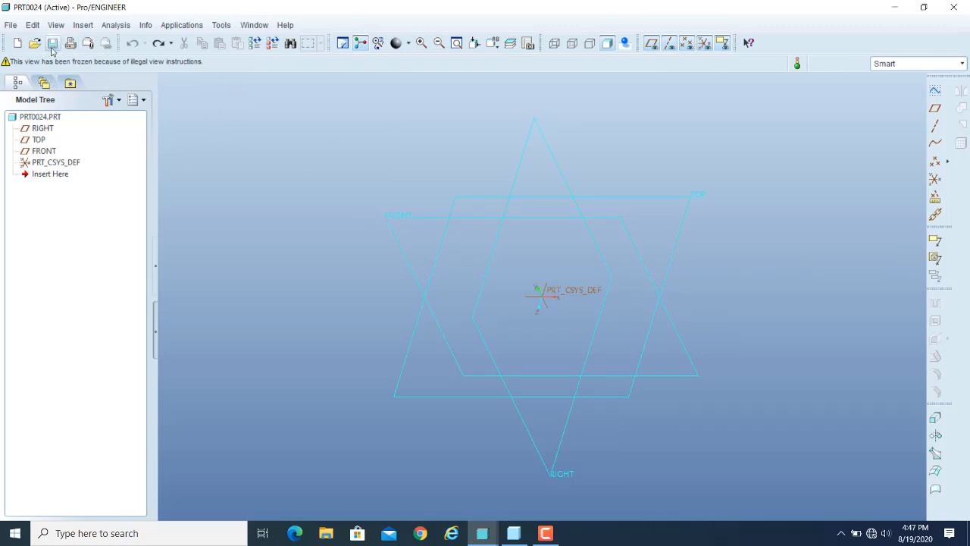
Start a new Helical Sweep protrusion with the Variable, Thru Axis and Right Handed attributes
{"action": "left_click", "coordinate": [82, 25]}
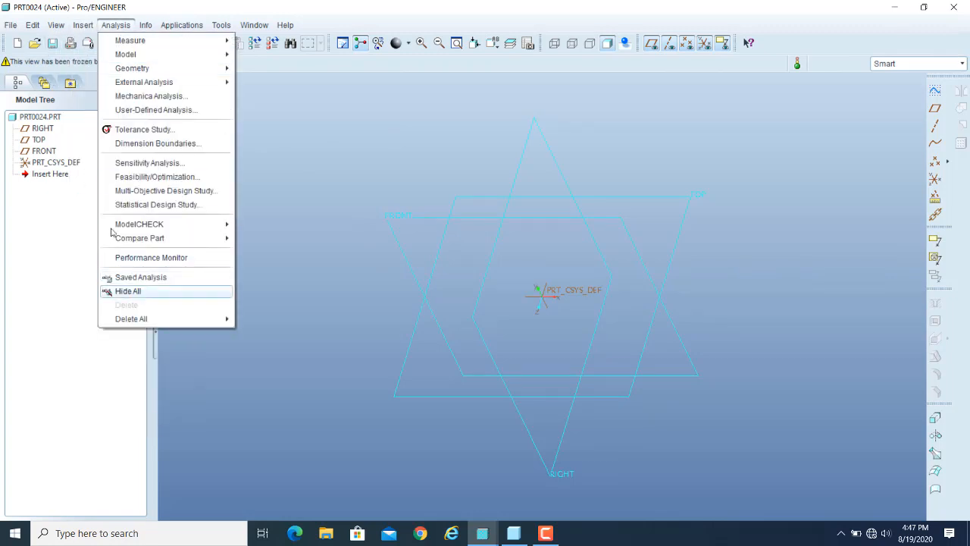
{"action": "key", "text": "Escape"}
{"action": "left_click", "coordinate": [74, 27]}
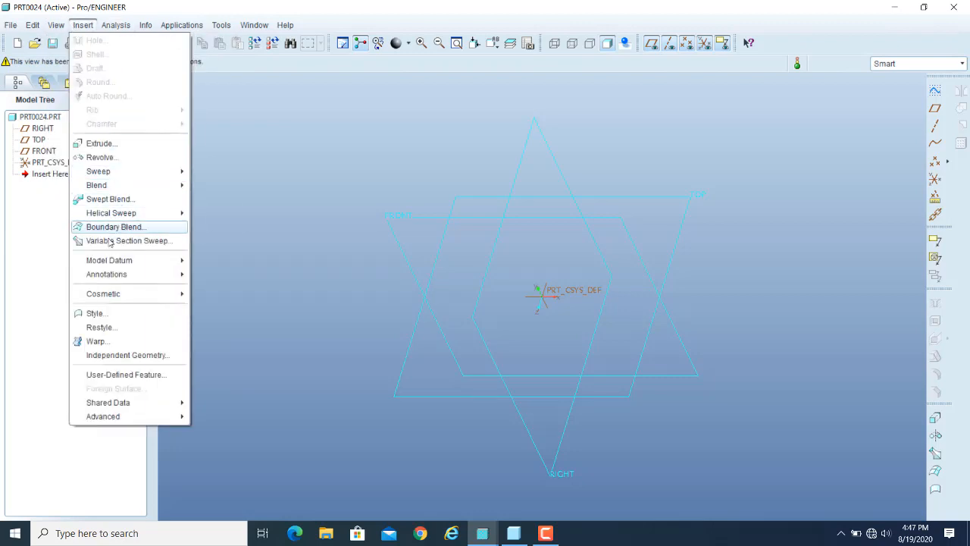
{"action": "mouse_move", "coordinate": [132, 213]}
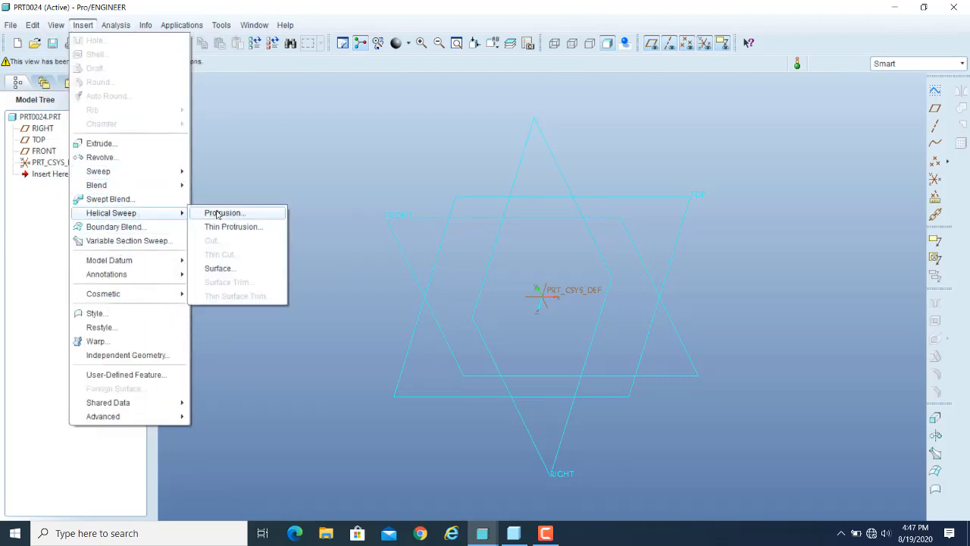
{"action": "left_click", "coordinate": [218, 213]}
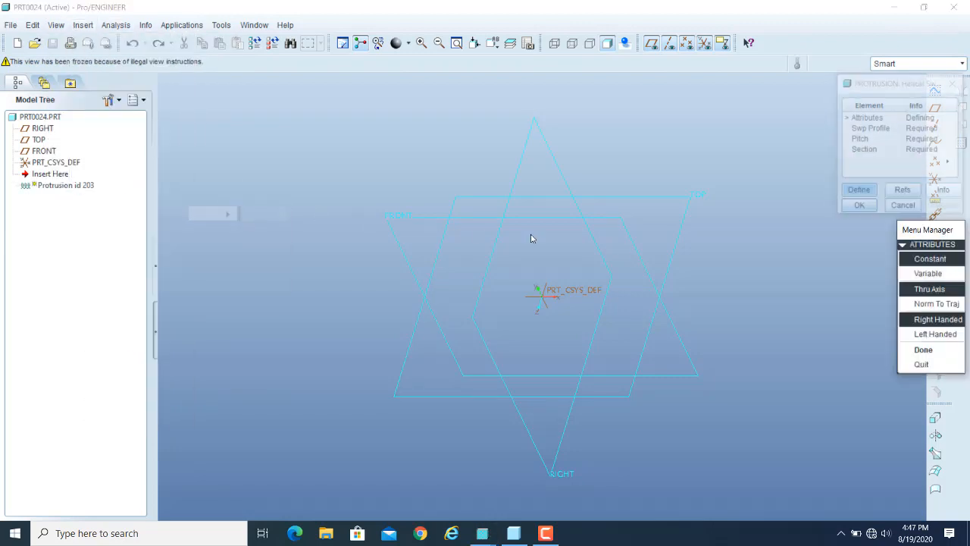
{"action": "left_click", "coordinate": [928, 273]}
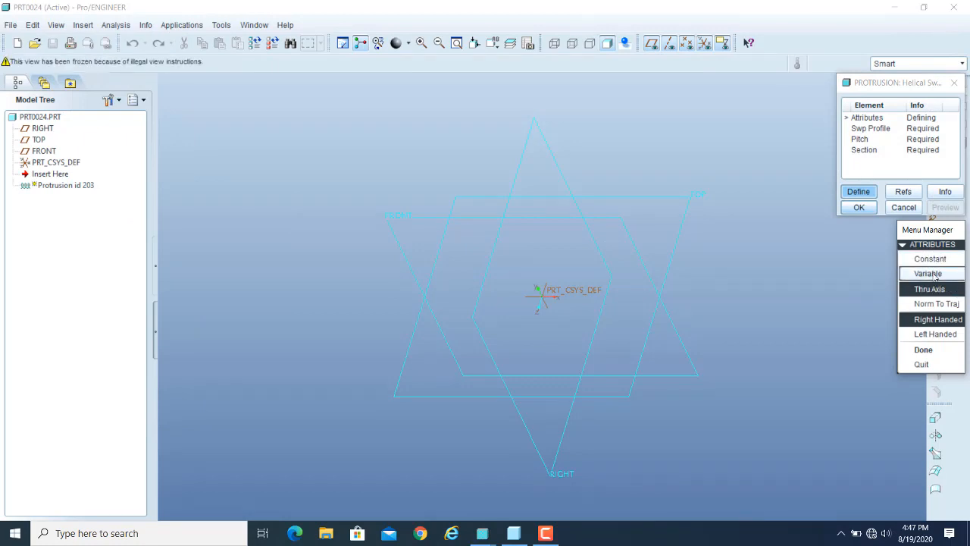
{"action": "left_click", "coordinate": [923, 349]}
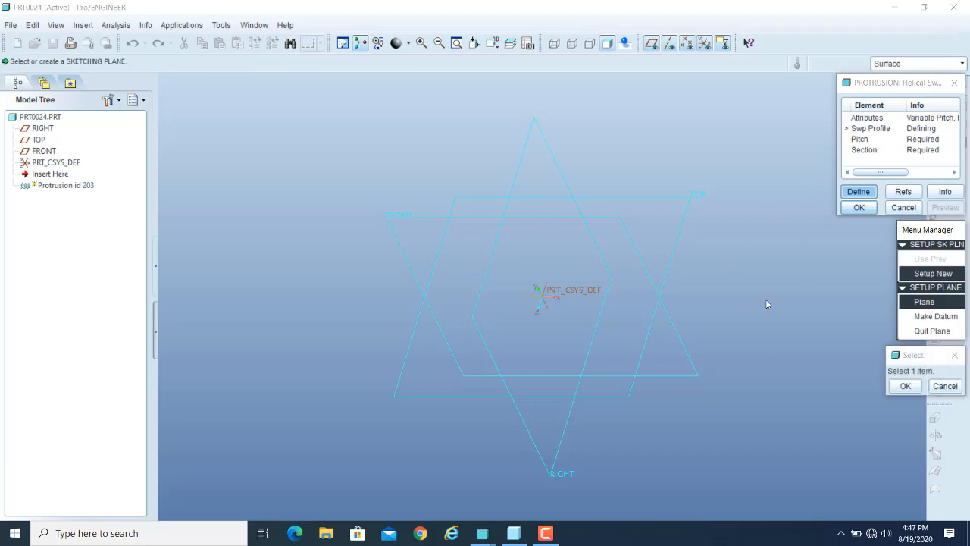
Set the FRONT plane as the sweep profile's sketching plane, accepting the viewing direction and the default sketch orientation
{"action": "left_click", "coordinate": [922, 304]}
{"action": "left_click", "coordinate": [387, 218]}
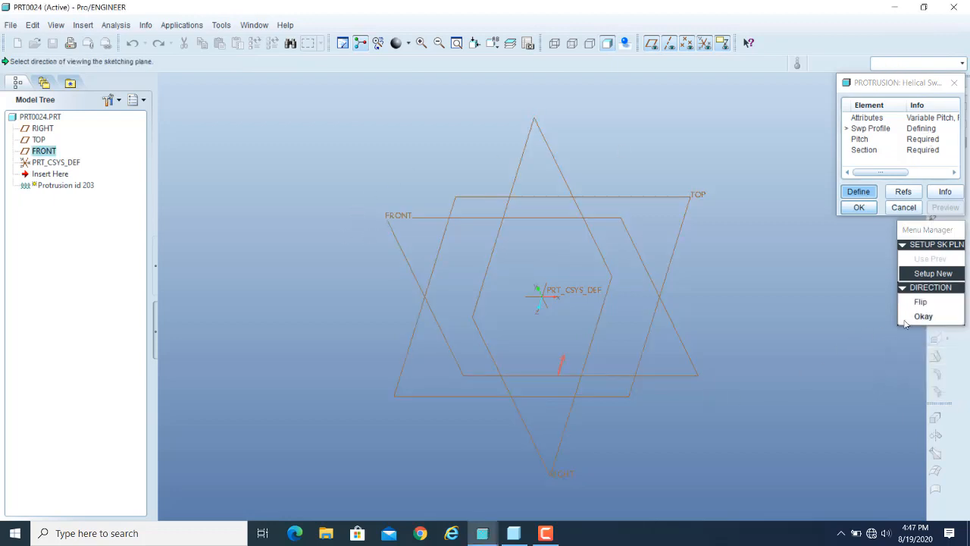
{"action": "left_click", "coordinate": [924, 318]}
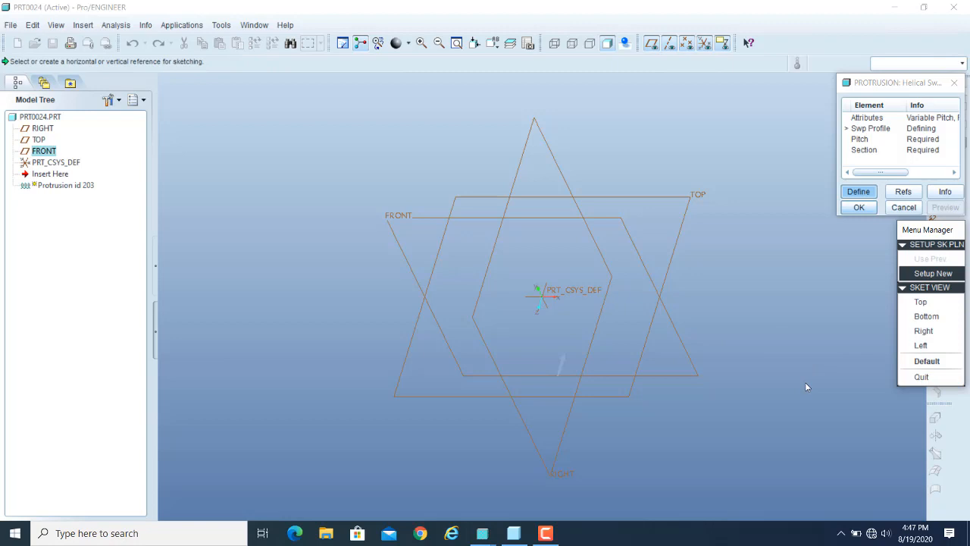
{"action": "left_click", "coordinate": [920, 362]}
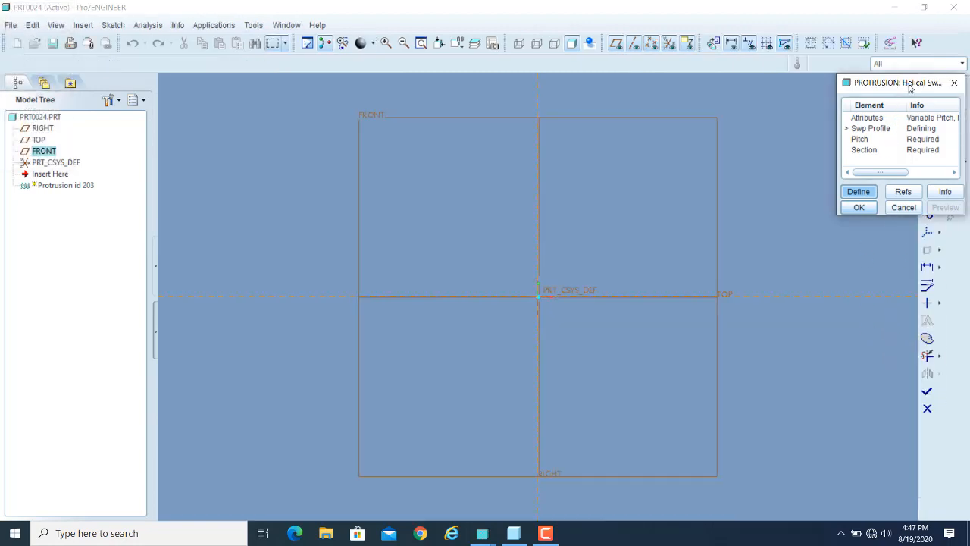
Move the feature dialog clear of the sketch tools and sketch a vertical centerline through the origin as the helix axis
{"action": "mouse_move", "coordinate": [842, 91]}
{"action": "left_mouse_down"}
{"action": "mouse_move", "coordinate": [133, 224]}
{"action": "mouse_move", "coordinate": [171, 127]}
{"action": "left_mouse_up"}
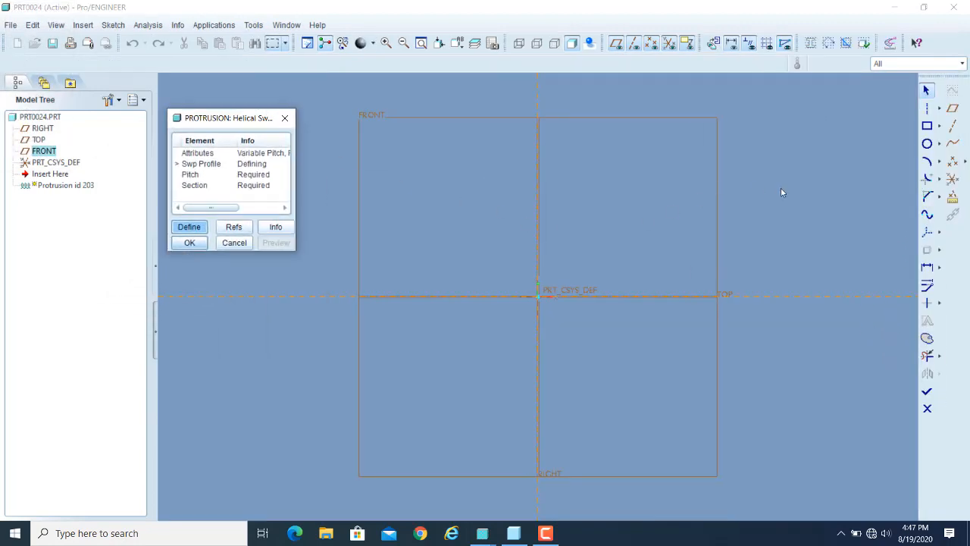
{"action": "left_click", "coordinate": [927, 110]}
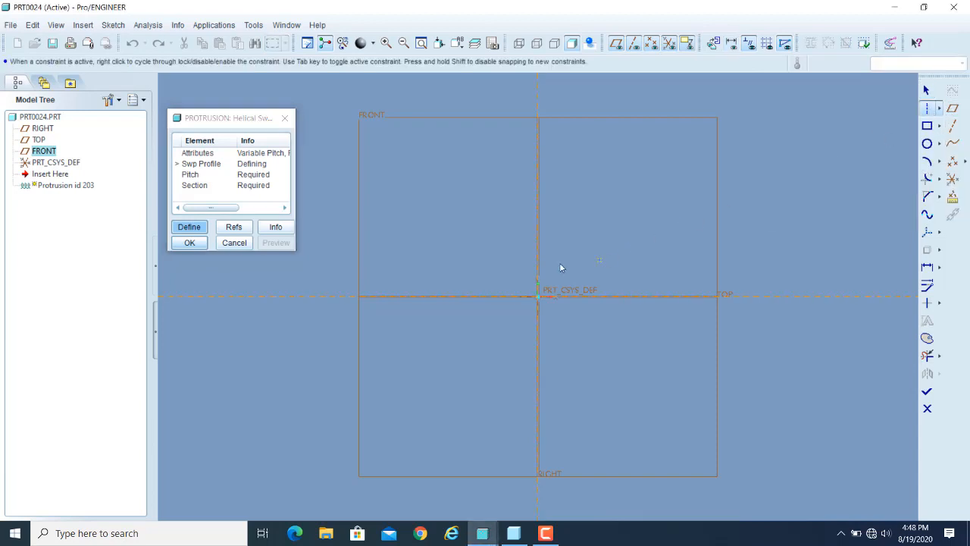
{"action": "left_click", "coordinate": [541, 178]}
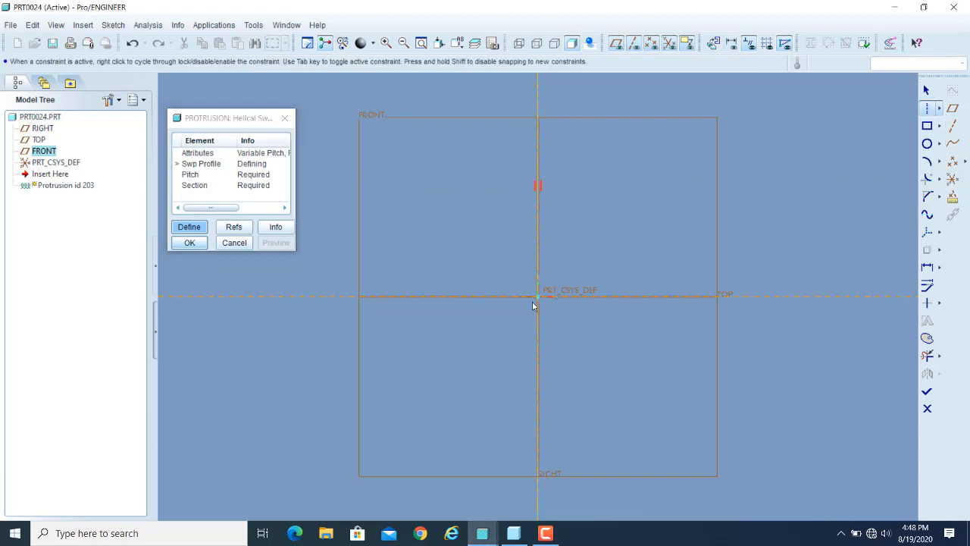
{"action": "left_click", "coordinate": [536, 349]}
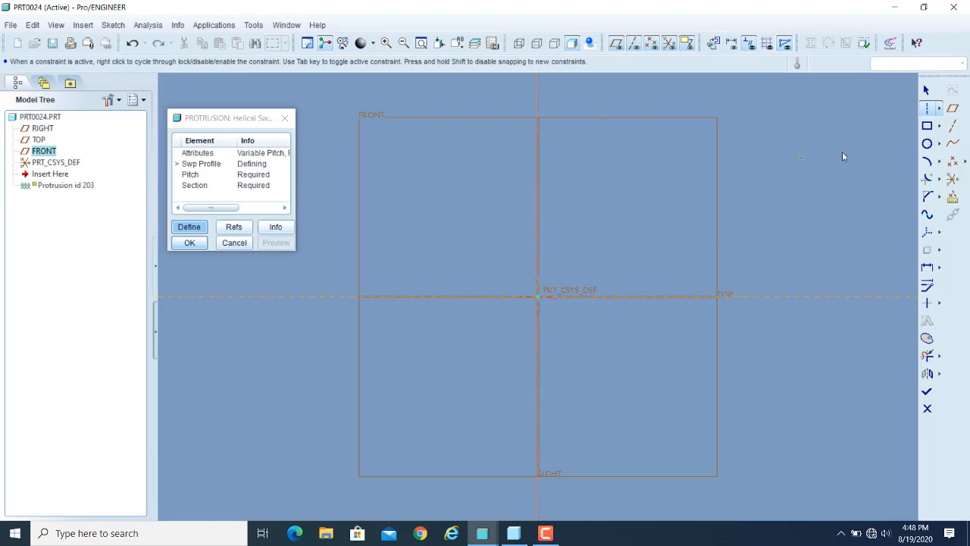
Sketch a three-line profile starting on the TOP reference: a short vertical, an outward slanted line, and an upper vertical about 345 long
{"action": "left_click", "coordinate": [941, 108]}
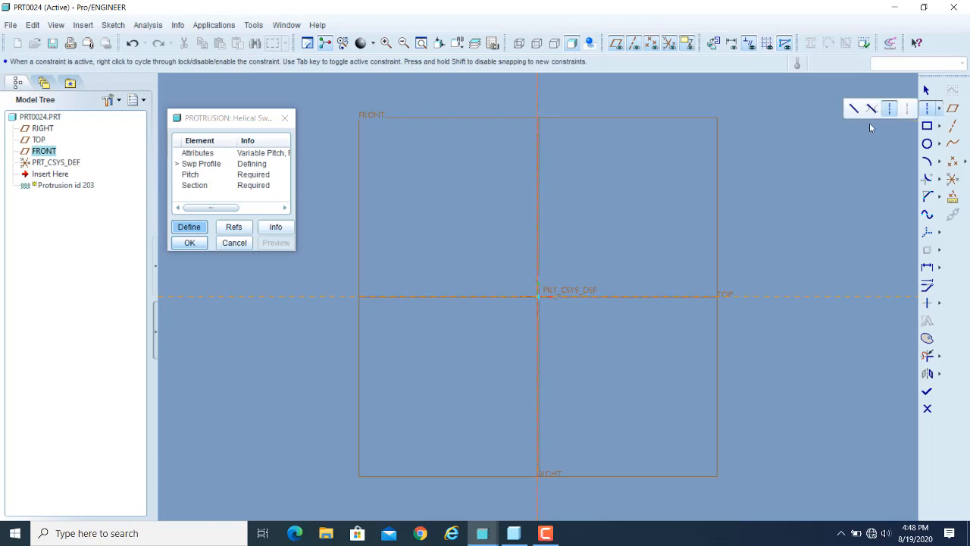
{"action": "left_click", "coordinate": [854, 108]}
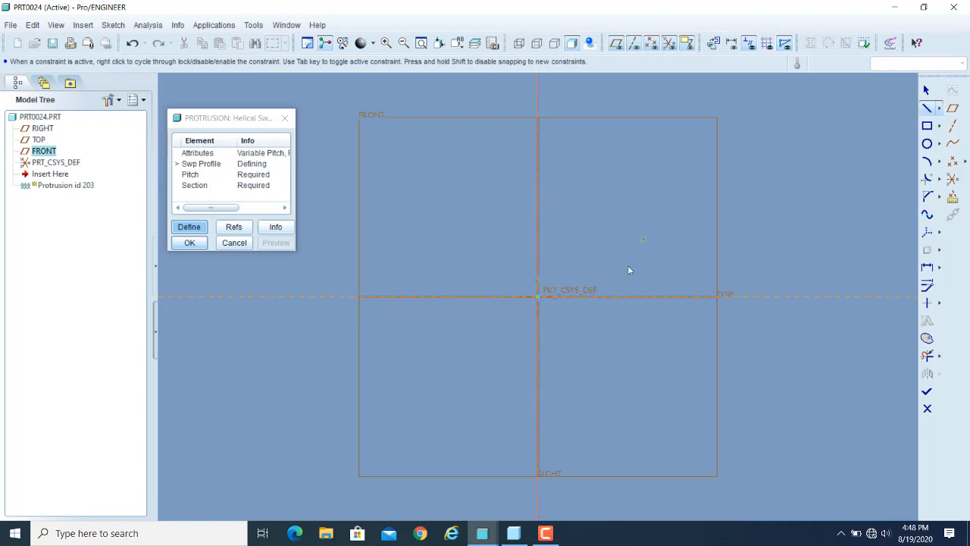
{"action": "left_click", "coordinate": [596, 296]}
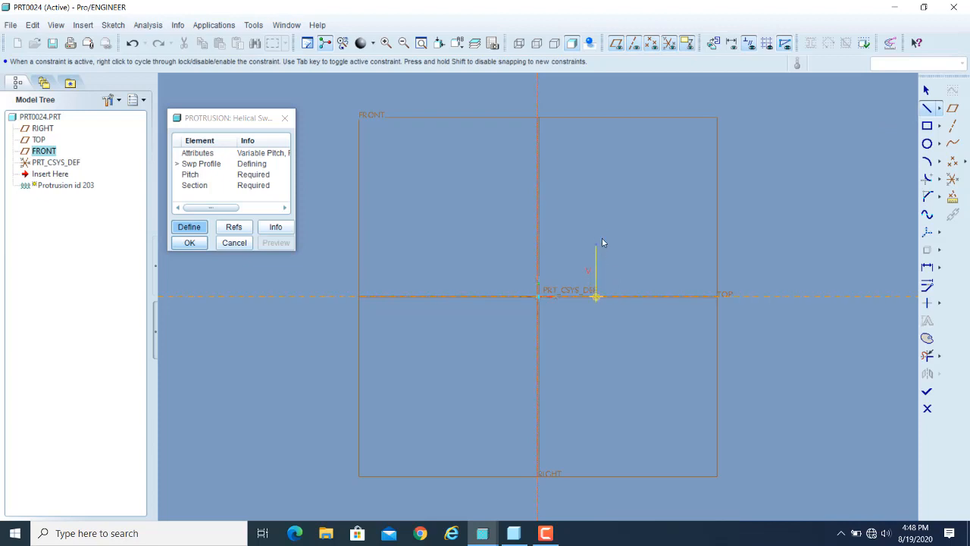
{"action": "left_click", "coordinate": [597, 200]}
{"action": "left_click", "coordinate": [717, 92]}
{"action": "scroll", "coordinate": [694, 157], "scroll_direction": "down", "scroll_amount": 2}
{"action": "scroll", "coordinate": [671, 214], "scroll_direction": "down", "scroll_amount": 5}
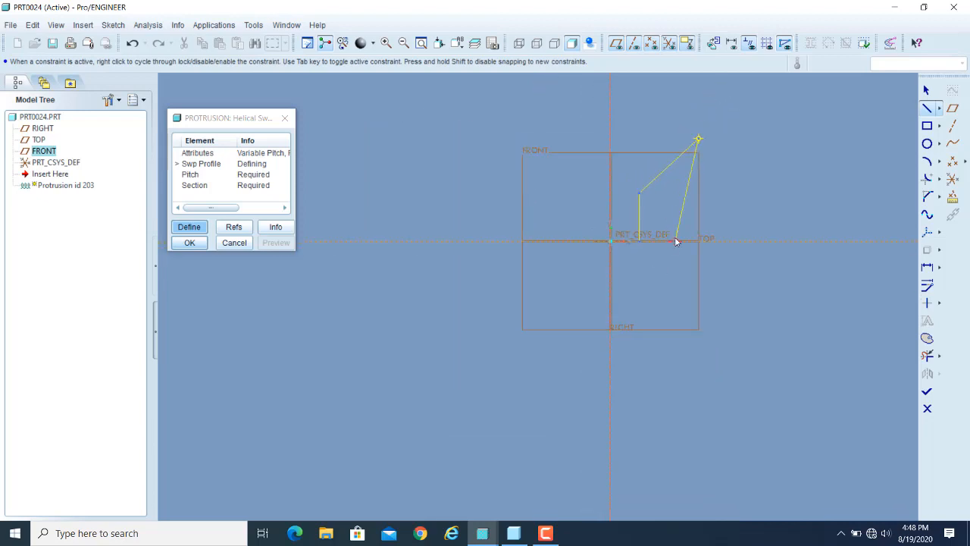
{"action": "scroll", "coordinate": [693, 121], "scroll_direction": "up", "scroll_amount": 7}
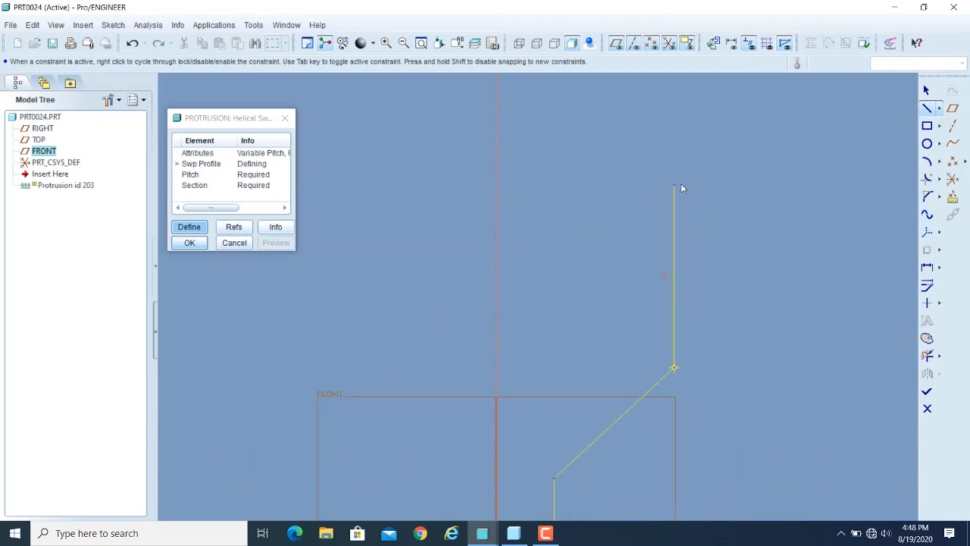
{"action": "left_click", "coordinate": [678, 125]}
{"action": "left_click", "coordinate": [926, 90]}
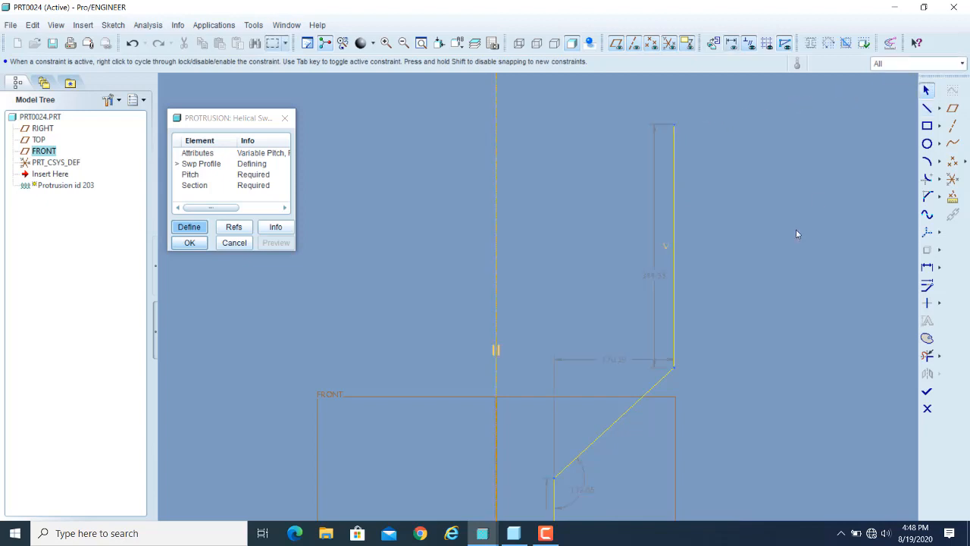
Set the profile's upper vertical line to a length of 400 and its lower vertical line to 200
{"action": "double_click", "coordinate": [653, 275]}
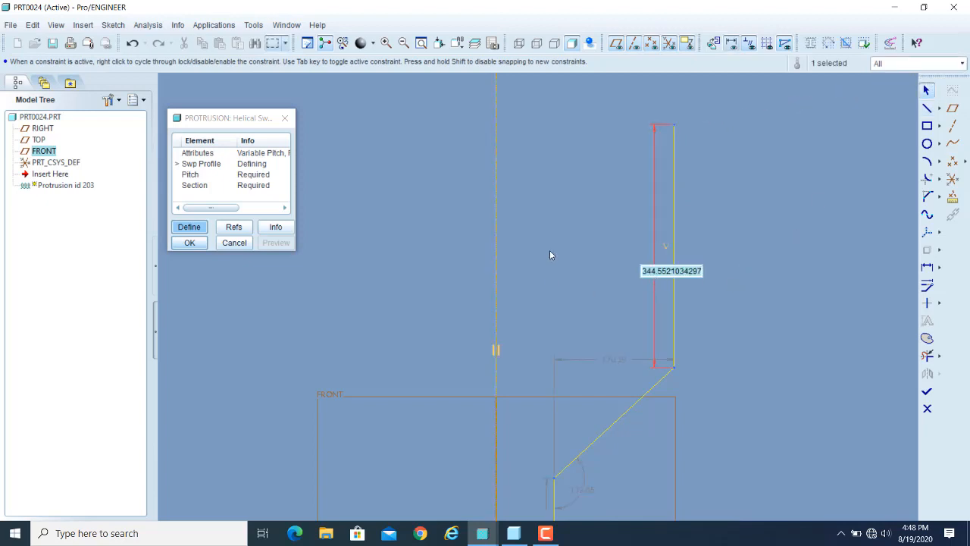
{"action": "type", "text": "400"}
{"action": "key", "text": "Return"}
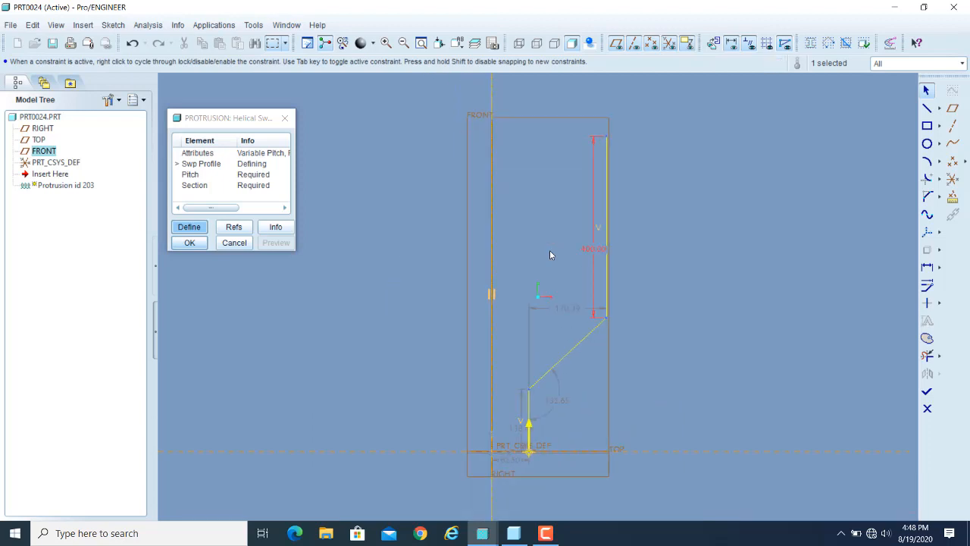
{"action": "double_click", "coordinate": [517, 428]}
{"action": "type", "text": "200"}
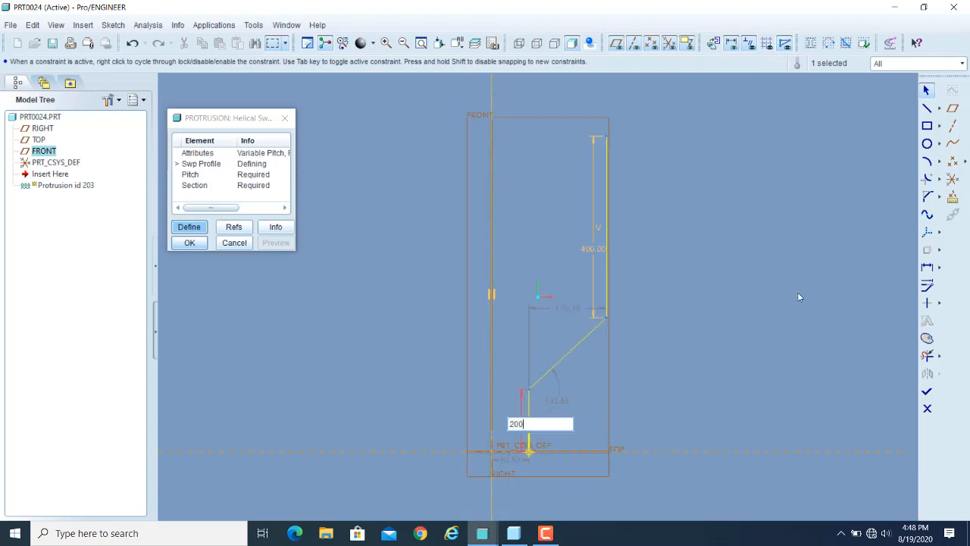
{"action": "key", "text": "Return"}
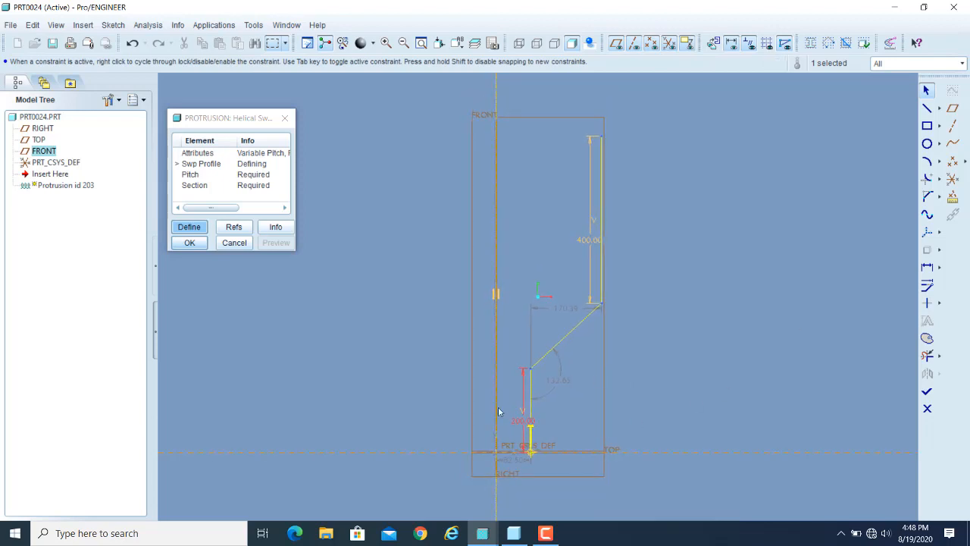
Dimension the slanted line's vertical height between its two endpoints as 300 and finish the sweep profile sketch
{"action": "scroll", "coordinate": [561, 426], "scroll_direction": "down", "scroll_amount": 5}
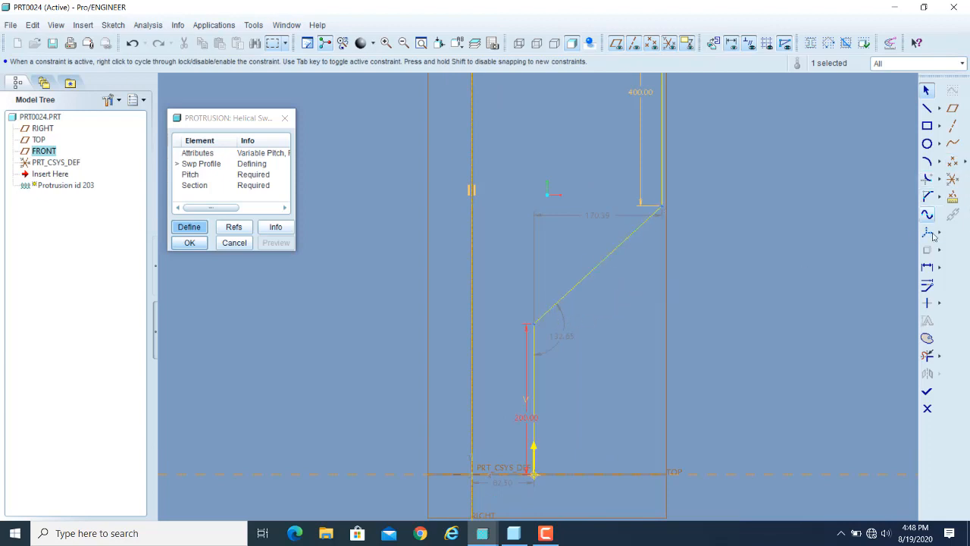
{"action": "left_click", "coordinate": [929, 267]}
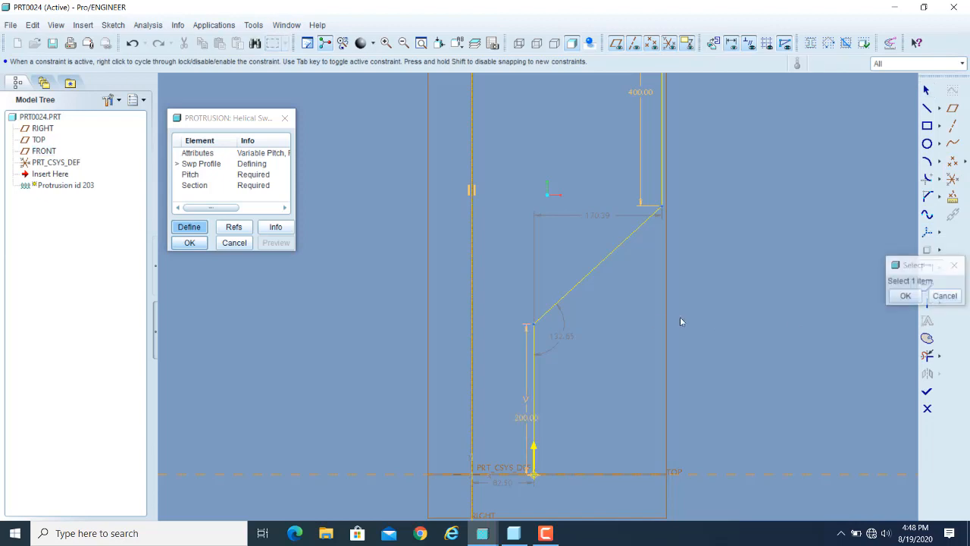
{"action": "left_click", "coordinate": [534, 325]}
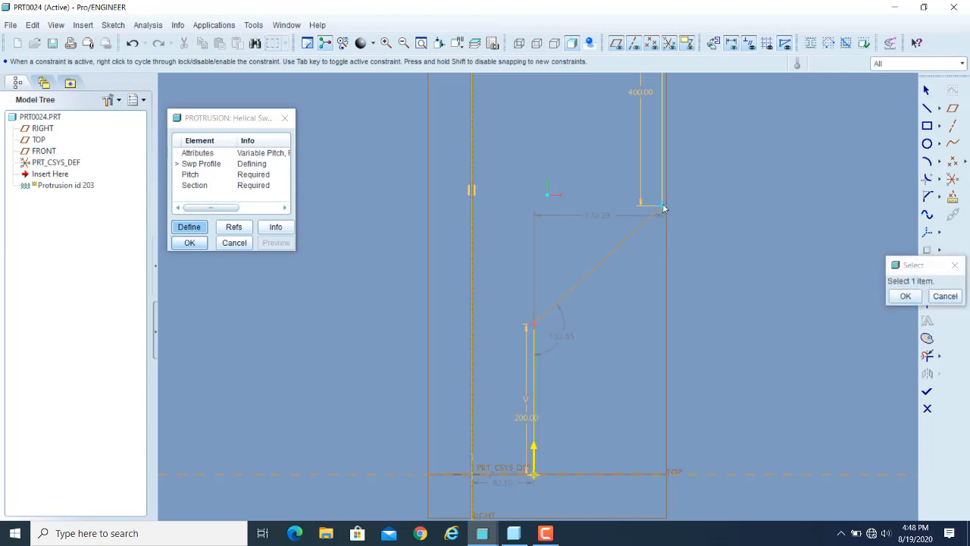
{"action": "left_click", "coordinate": [662, 205]}
{"action": "middle_click", "coordinate": [704, 261]}
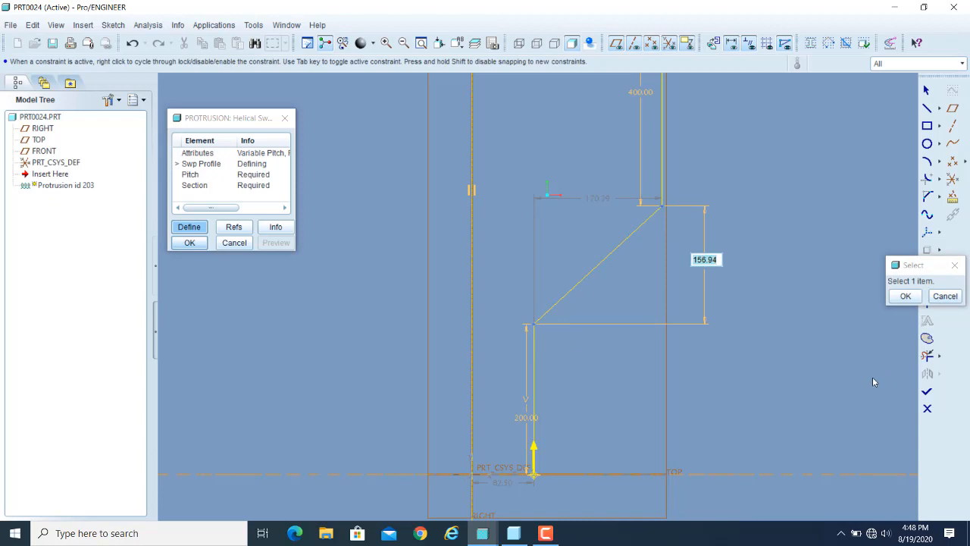
{"action": "type", "text": "300"}
{"action": "key", "text": "Return"}
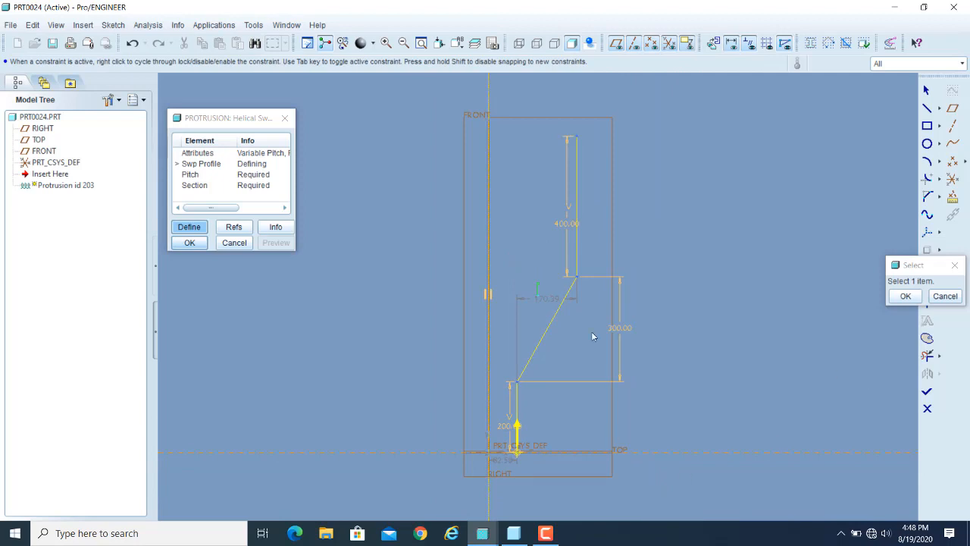
{"action": "left_click", "coordinate": [905, 295]}
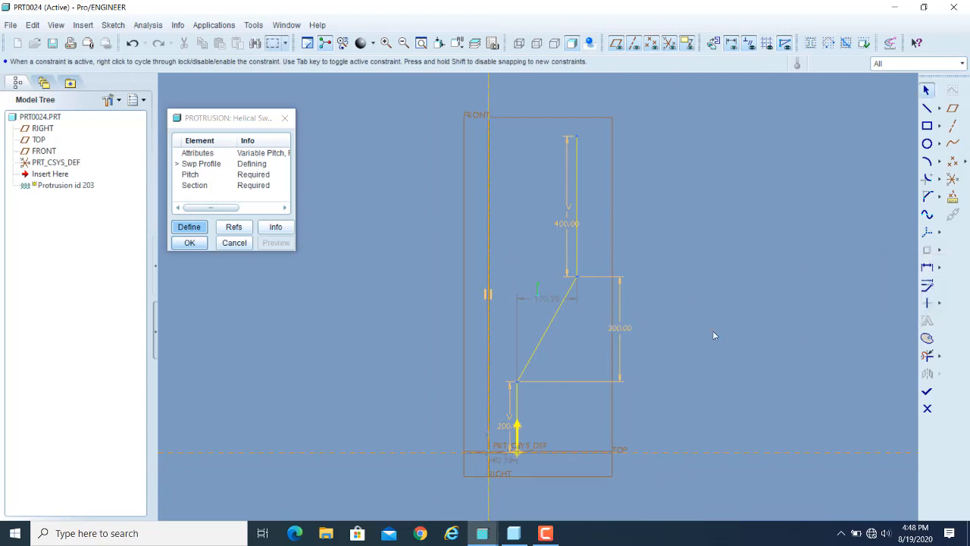
{"action": "left_click", "coordinate": [926, 391]}
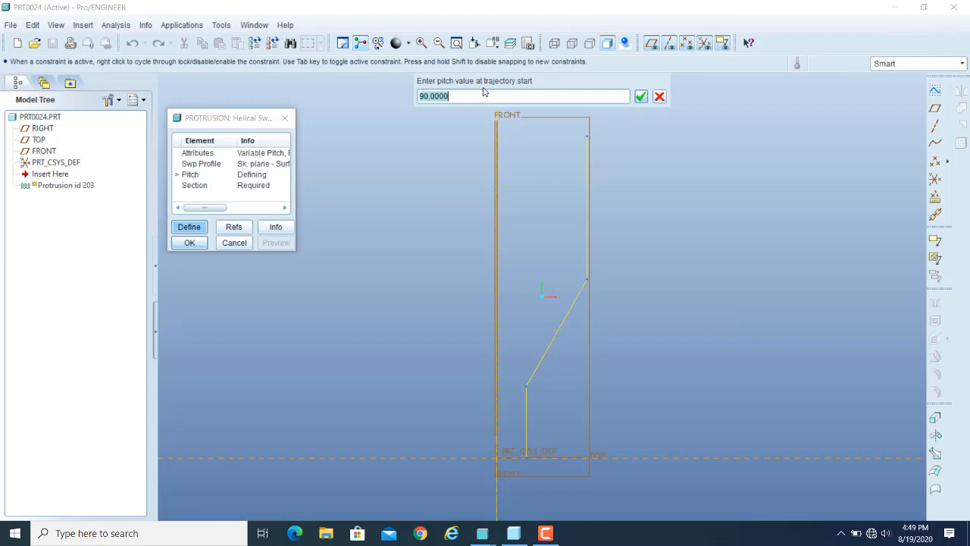
Set the pitch to 30 at the trajectory start and 80 at the trajectory end
{"action": "left_click", "coordinate": [516, 89]}
{"action": "type", "text": "30"}
{"action": "key", "text": "Return"}
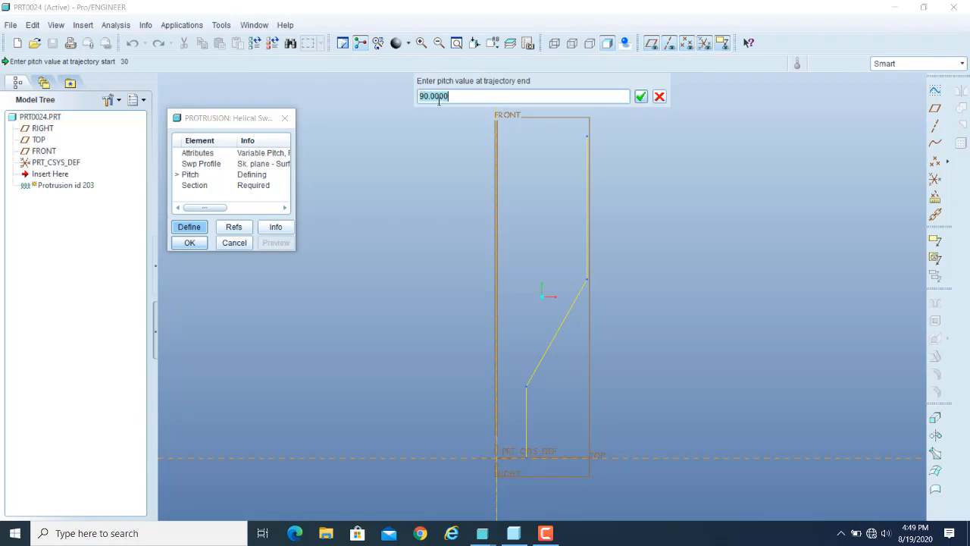
{"action": "type", "text": "80"}
{"action": "key", "text": "Return"}
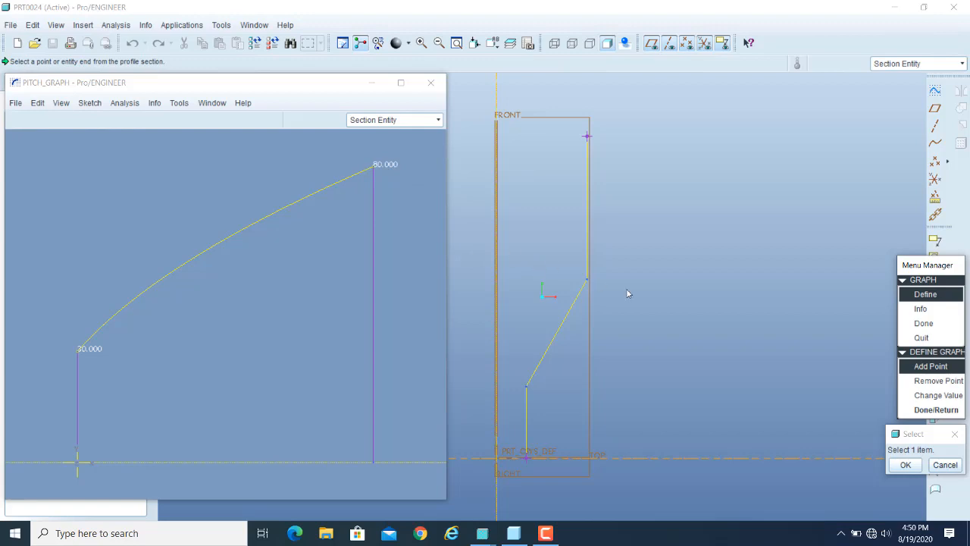
Move the graph menu and selection prompt aside and add a pitch point of 30 at the profile's lower bend
{"action": "left_click_drag", "start_coordinate": [921, 266], "coordinate": [816, 143]}
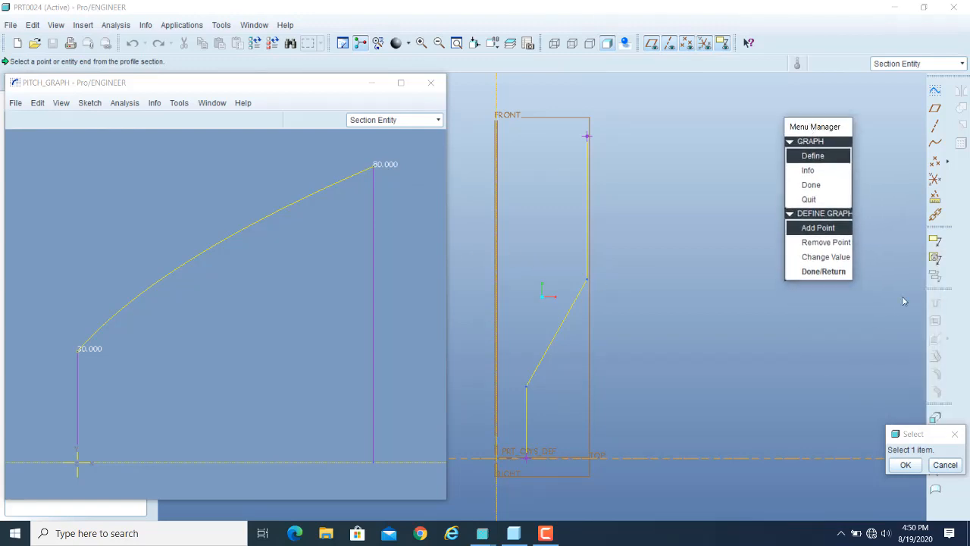
{"action": "left_click_drag", "start_coordinate": [920, 434], "coordinate": [731, 141]}
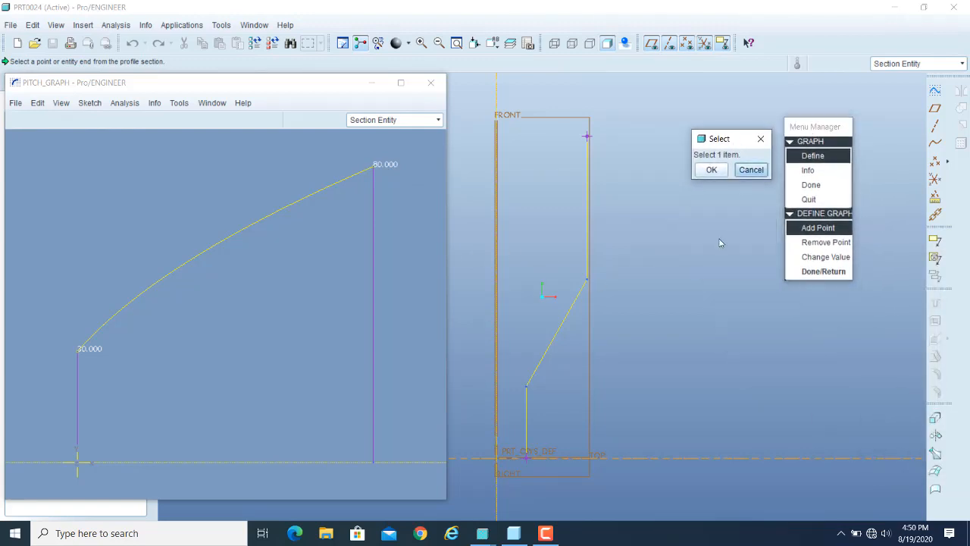
{"action": "left_click", "coordinate": [820, 229]}
{"action": "left_click", "coordinate": [822, 229]}
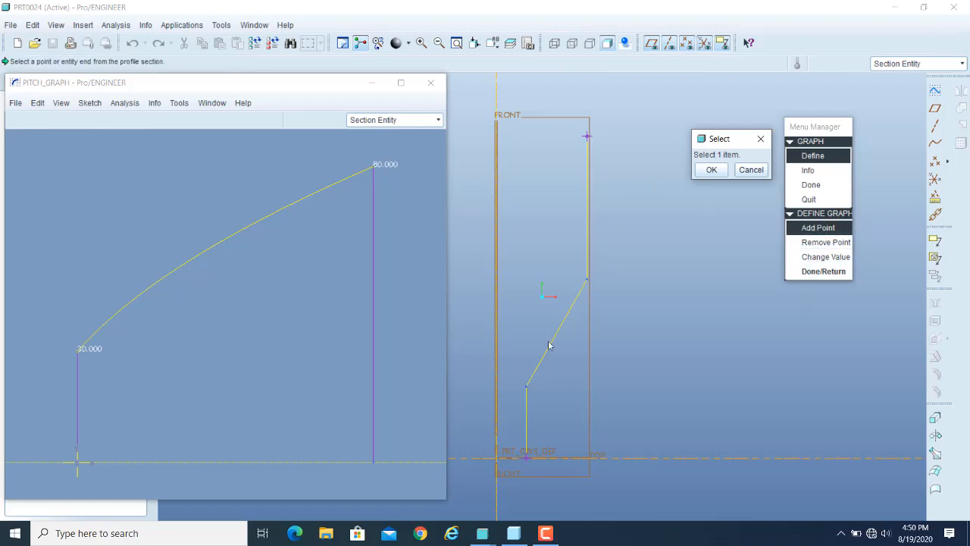
{"action": "left_click", "coordinate": [815, 229]}
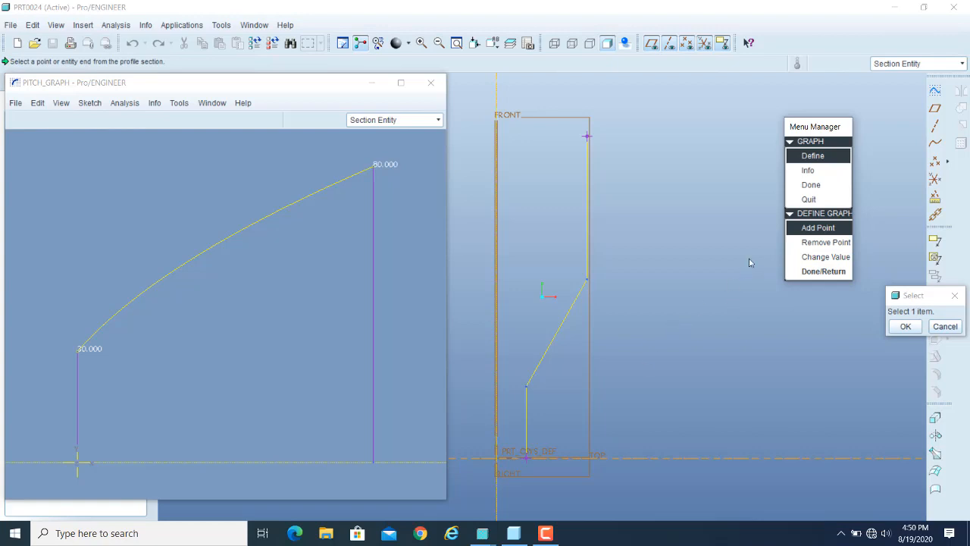
{"action": "left_click", "coordinate": [819, 231]}
{"action": "left_click_drag", "start_coordinate": [921, 296], "coordinate": [838, 310]}
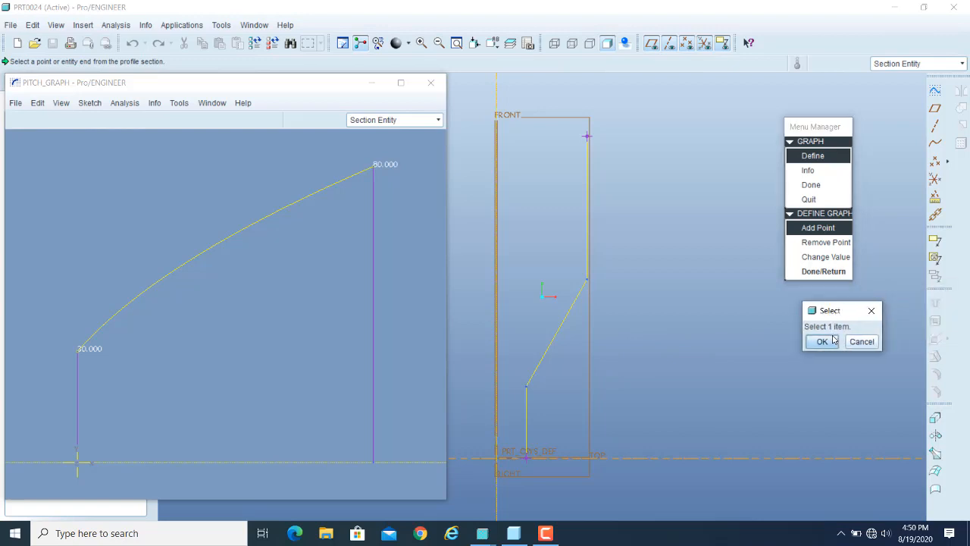
{"action": "left_click", "coordinate": [526, 386]}
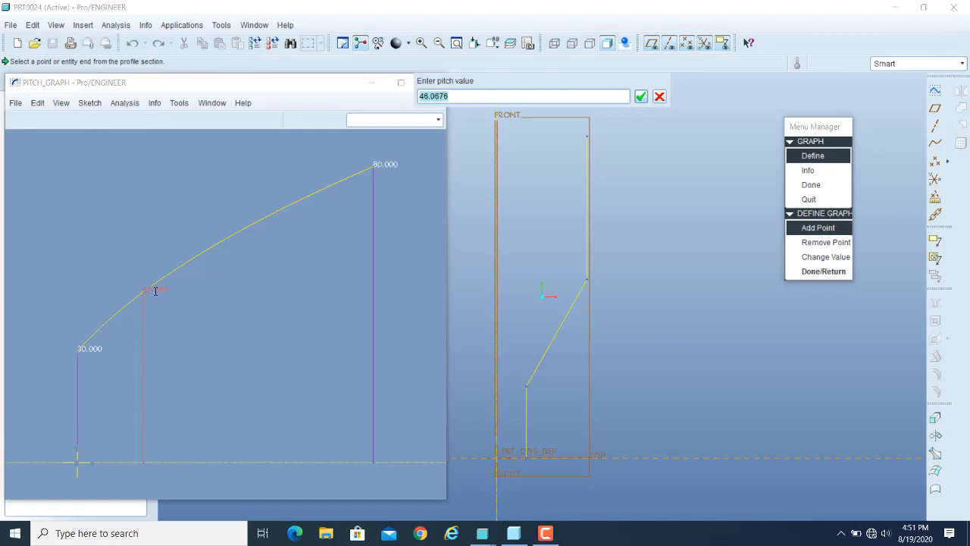
{"action": "type", "text": "30"}
{"action": "key", "text": "Return"}
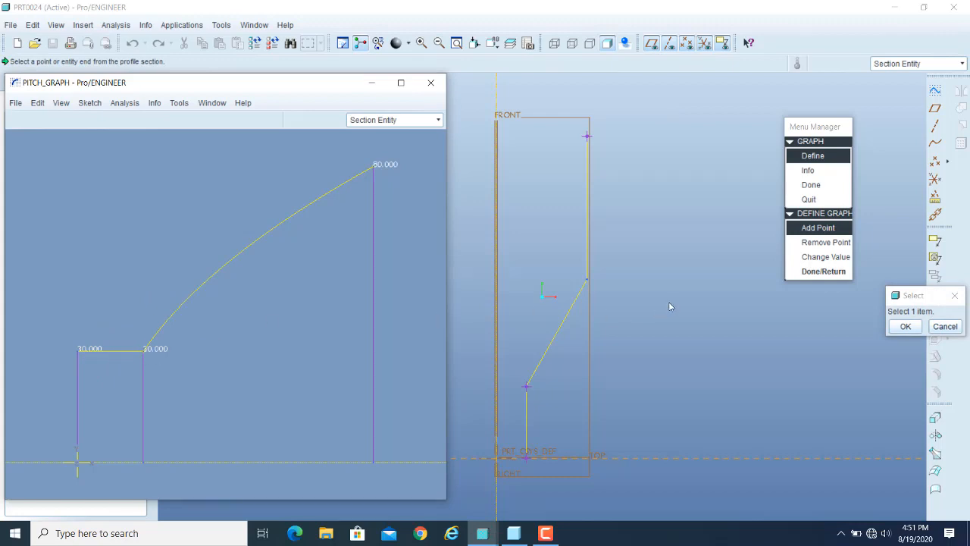
Add a pitch point of 75 at the profile's upper bend
{"action": "left_click", "coordinate": [826, 229]}
{"action": "left_click", "coordinate": [587, 282]}
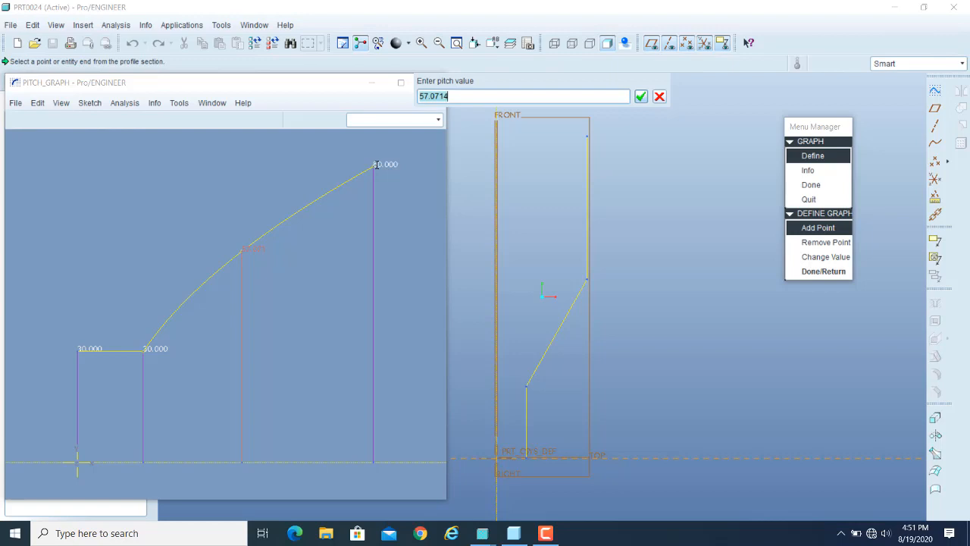
{"action": "type", "text": "75"}
{"action": "key", "text": "Return"}
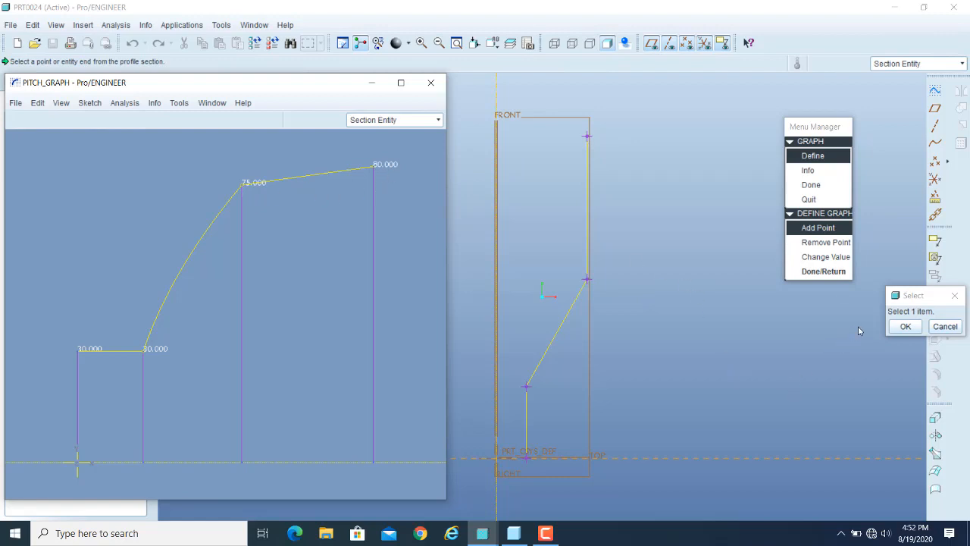
Open the upper bend point's pitch for changing, accept 75, and complete the pitch graph definition
{"action": "left_click", "coordinate": [819, 258]}
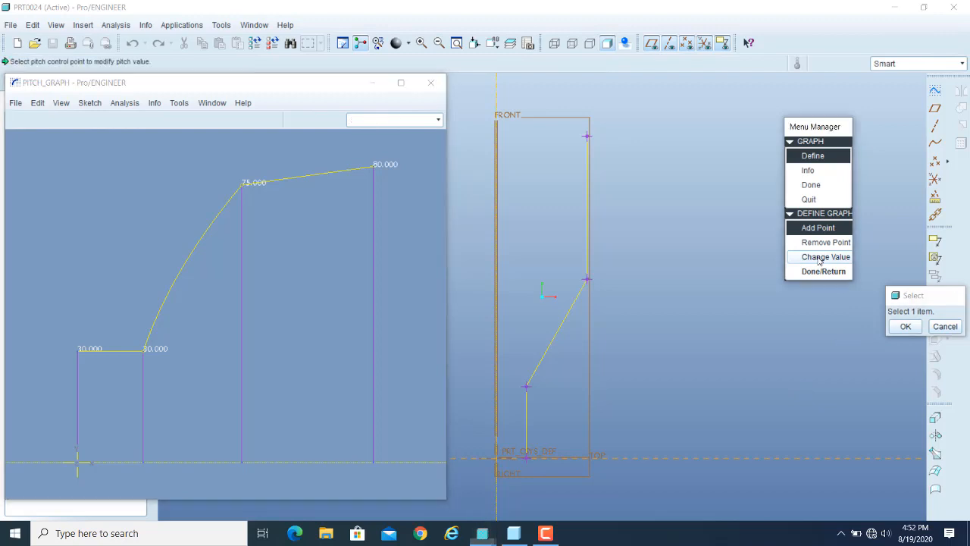
{"action": "left_click", "coordinate": [588, 280]}
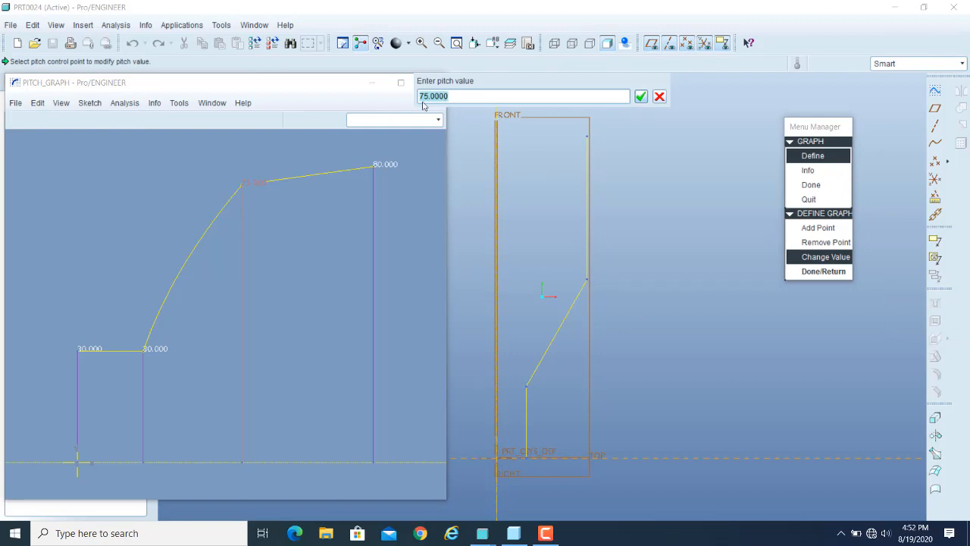
{"action": "left_click", "coordinate": [640, 96]}
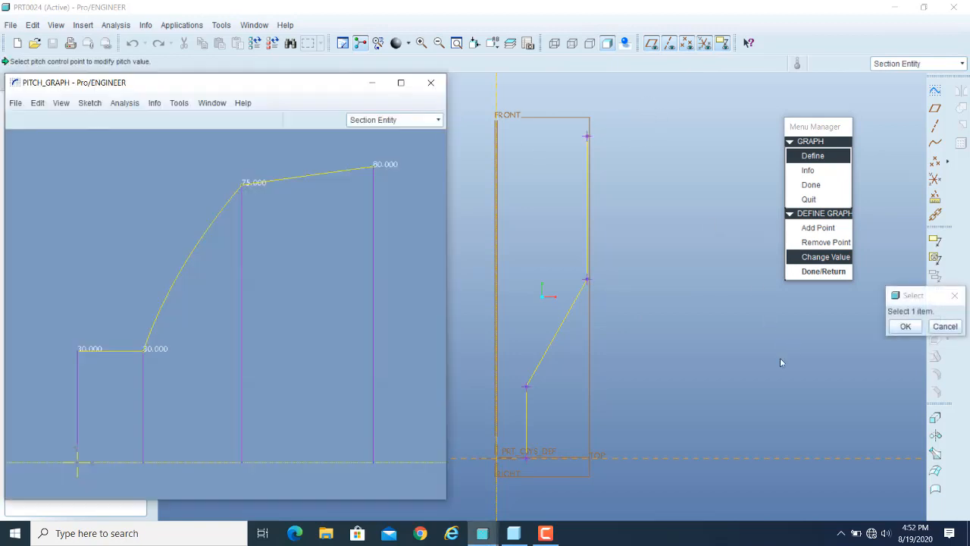
{"action": "left_click", "coordinate": [905, 326]}
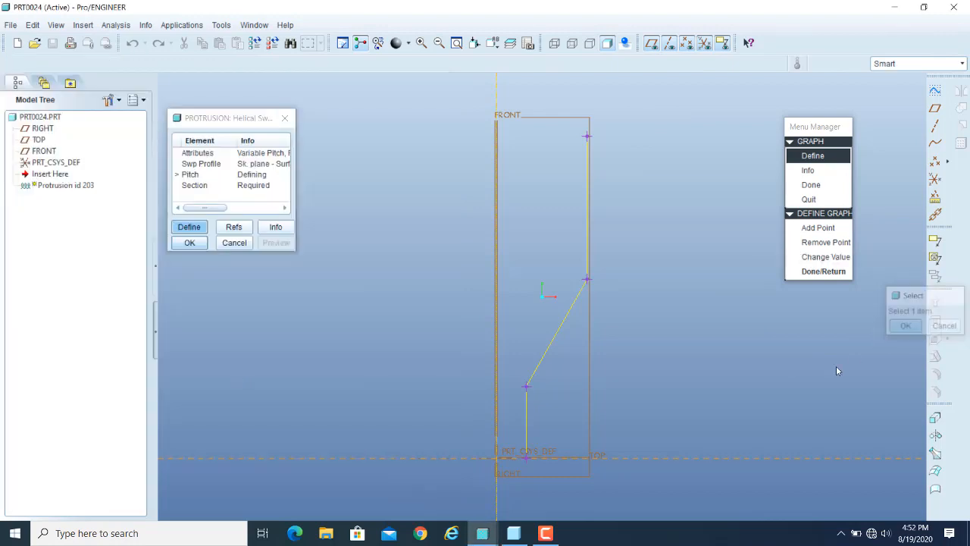
{"action": "left_click", "coordinate": [822, 271]}
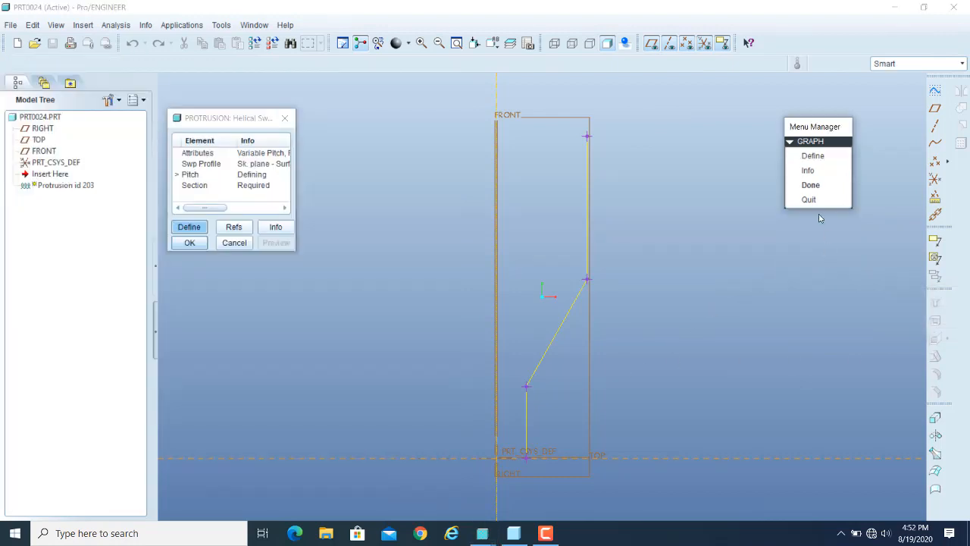
{"action": "left_click", "coordinate": [810, 185]}
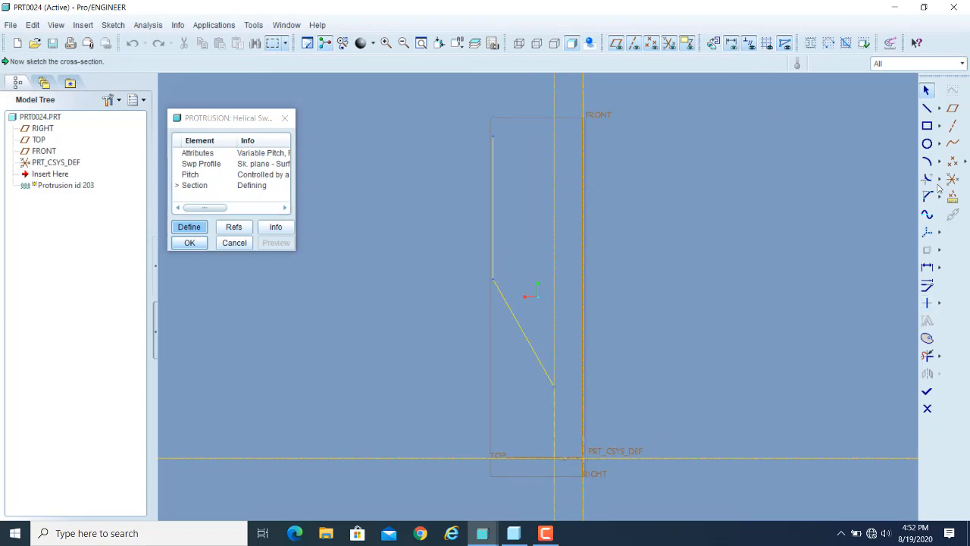
Sketch a circular cross-section centred on the profile's start point, set its diameter to 20, and finish the section
{"action": "left_click", "coordinate": [927, 143]}
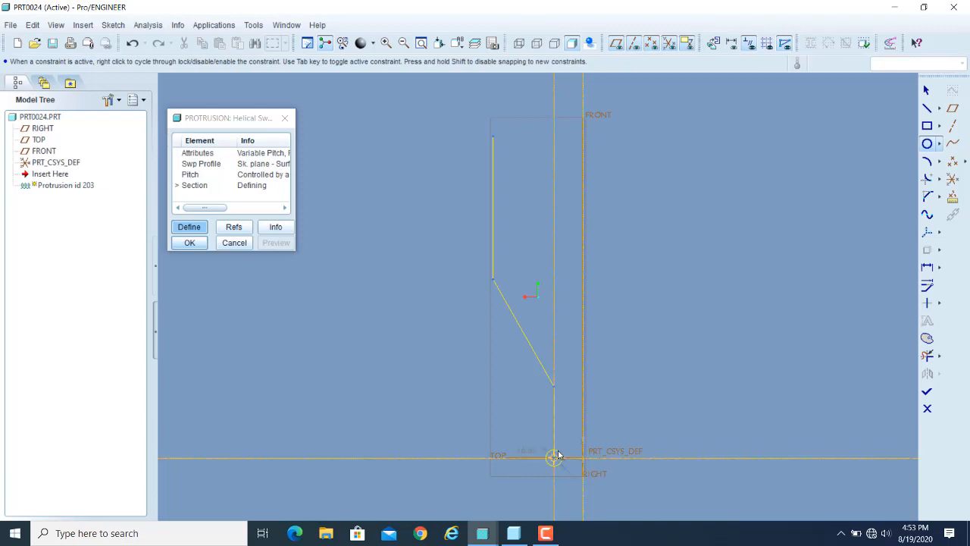
{"action": "left_click", "coordinate": [926, 89]}
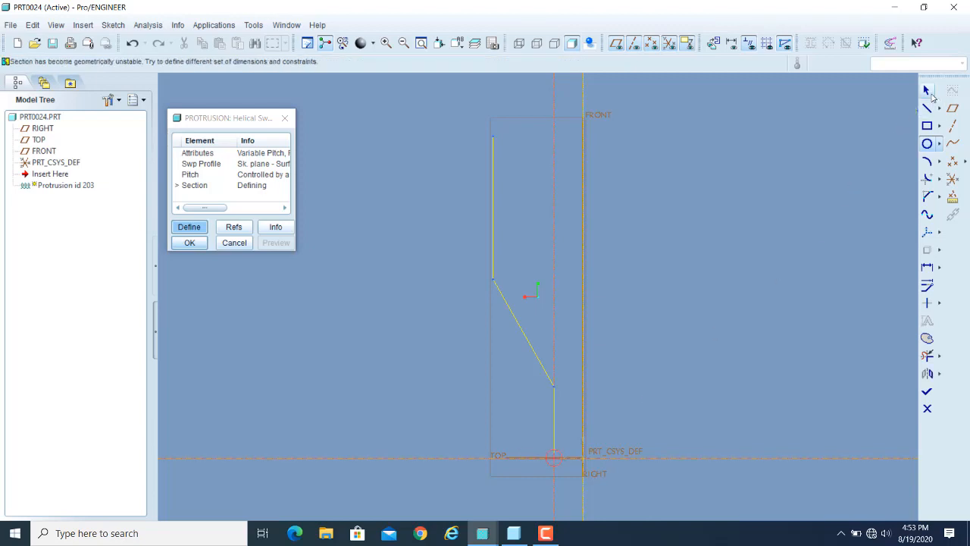
{"action": "double_click", "coordinate": [524, 452]}
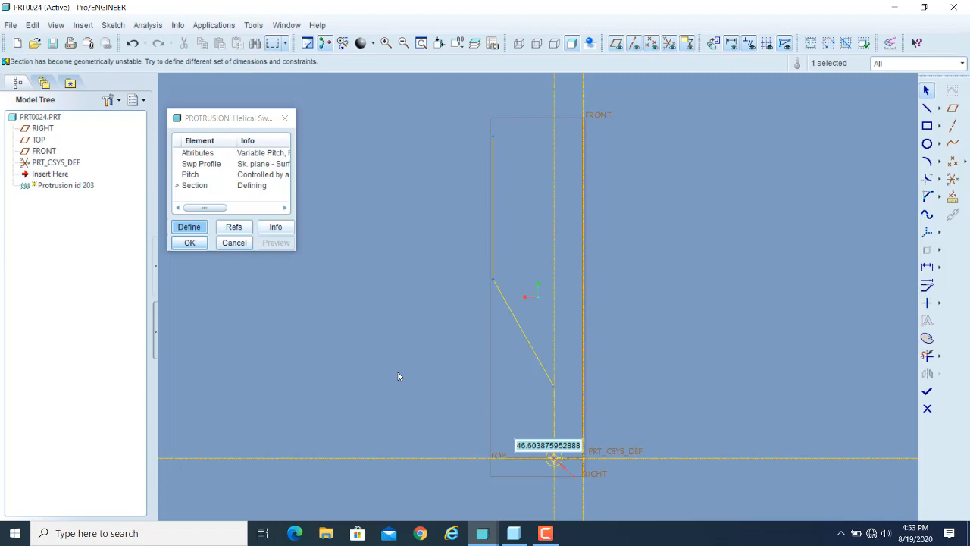
{"action": "type", "text": "20"}
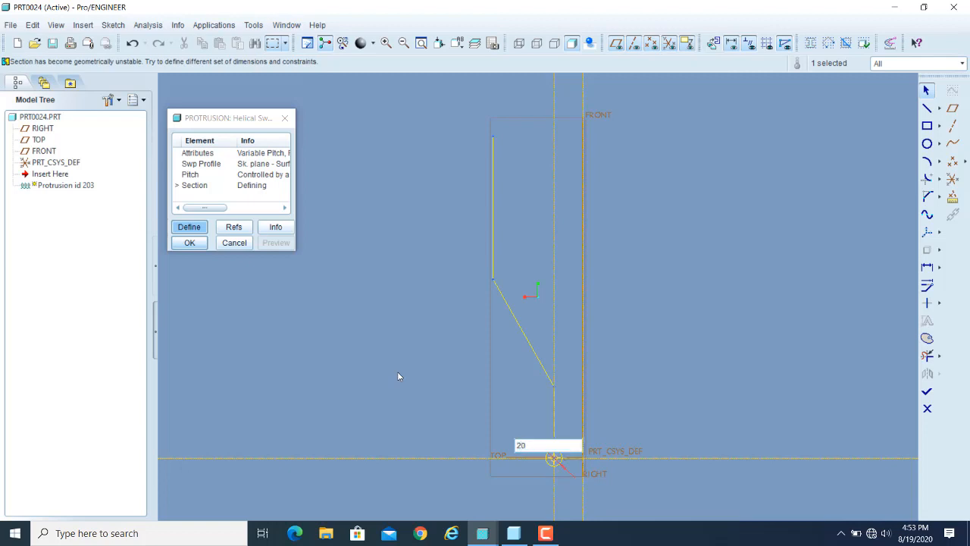
{"action": "key", "text": "Return"}
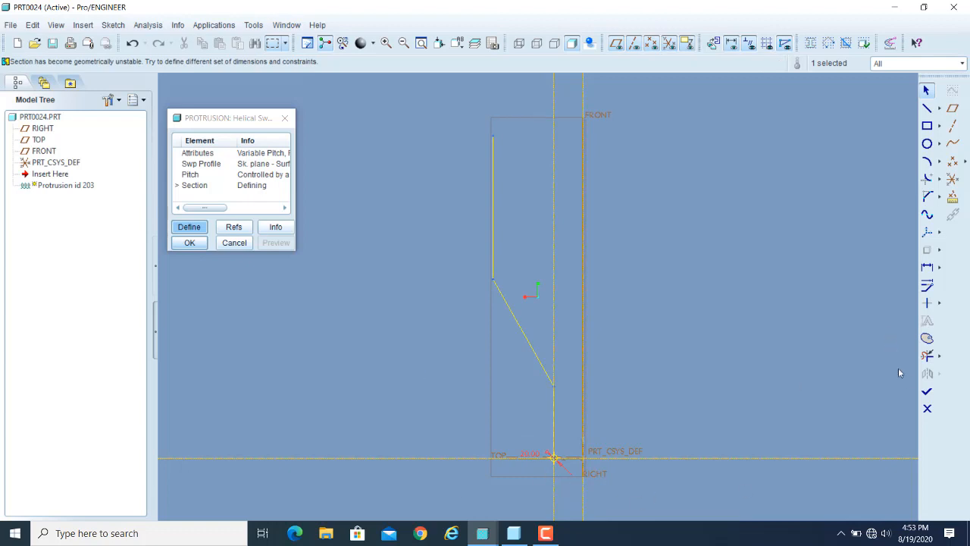
{"action": "left_click", "coordinate": [926, 393]}
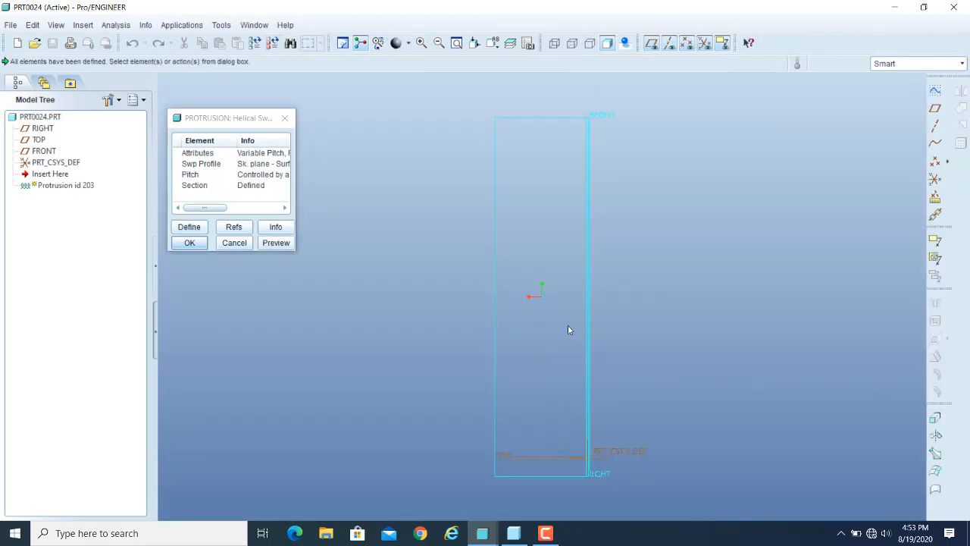
Preview the variable-pitch spring, inspect its coils up close, and complete the Helical Sweep protrusion
{"action": "left_click", "coordinate": [267, 243]}
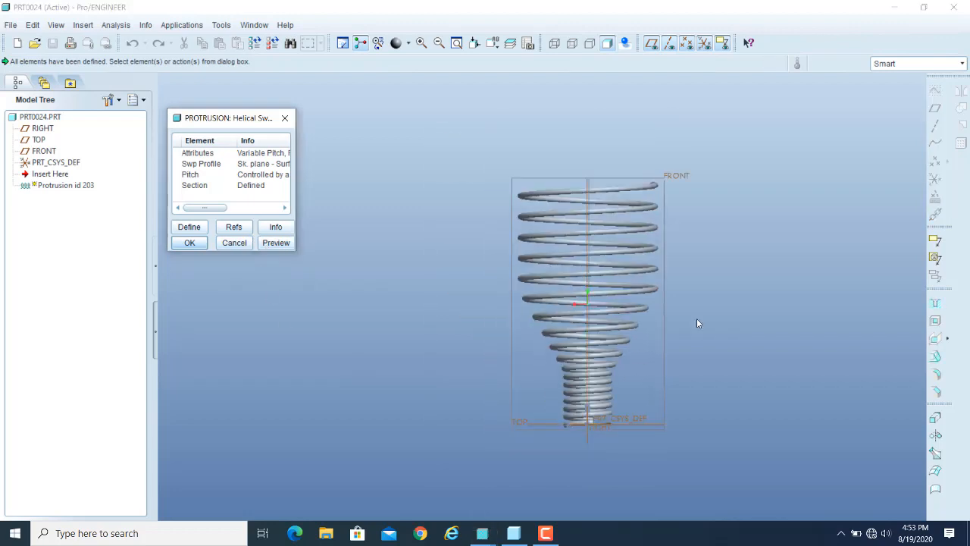
{"action": "scroll", "coordinate": [700, 326], "scroll_direction": "up", "scroll_amount": 1}
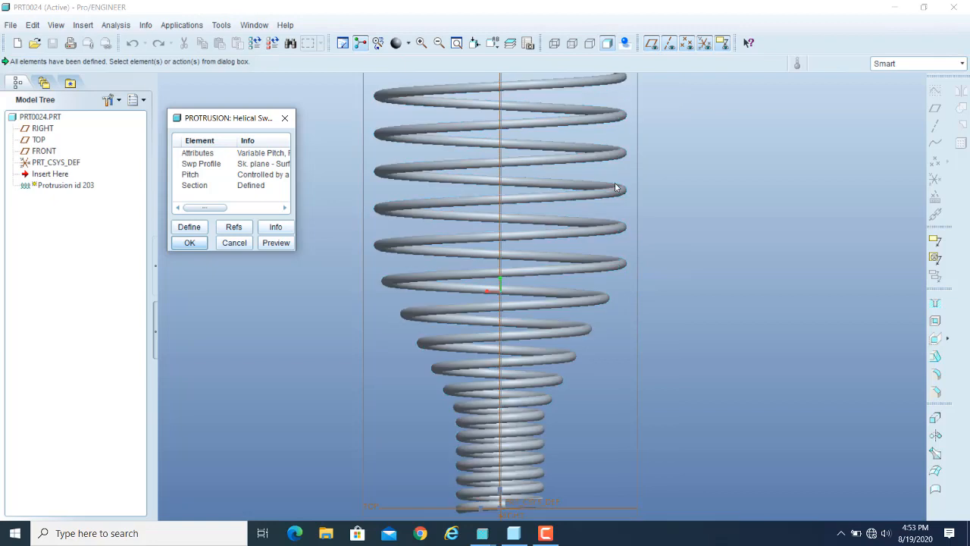
{"action": "scroll", "coordinate": [730, 272], "scroll_direction": "down", "scroll_amount": 2}
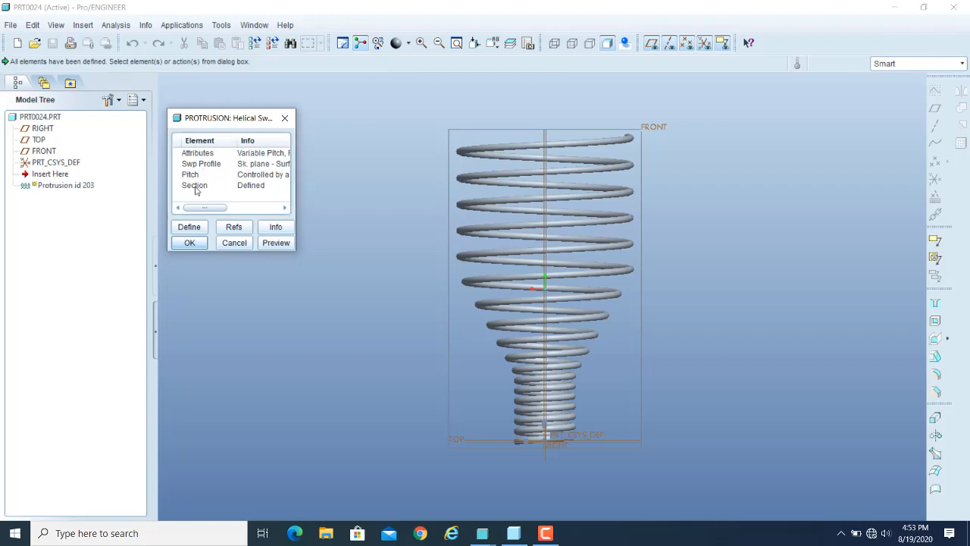
{"action": "left_click", "coordinate": [190, 242]}
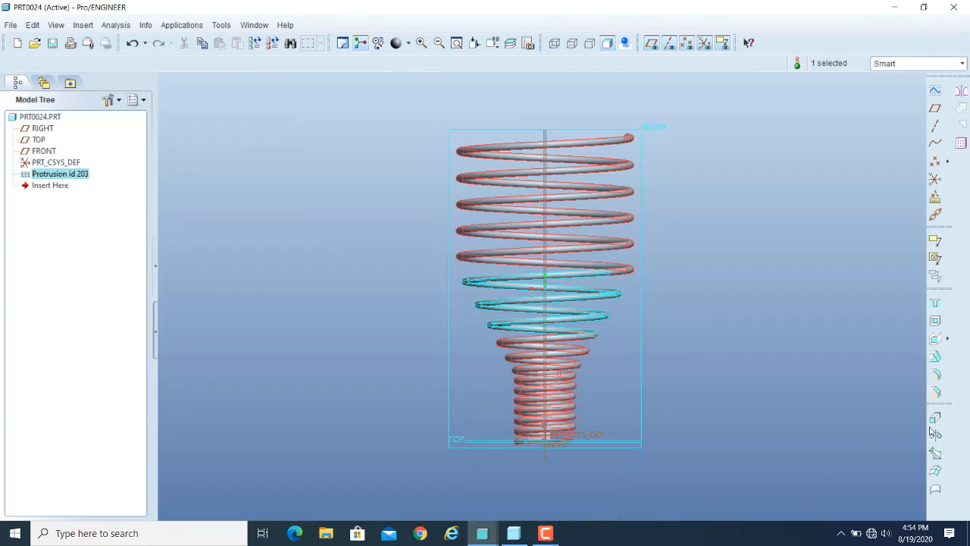
{"action": "left_click", "coordinate": [553, 535]}
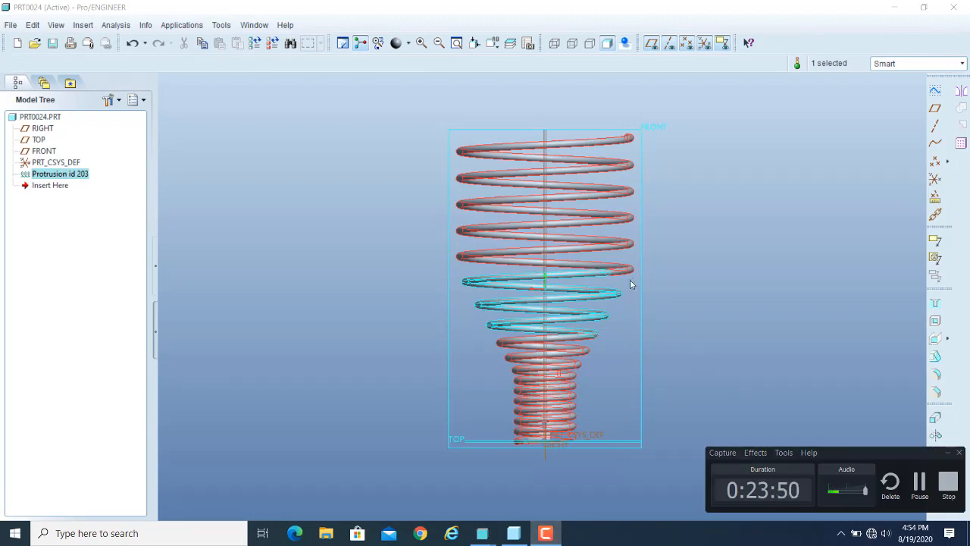